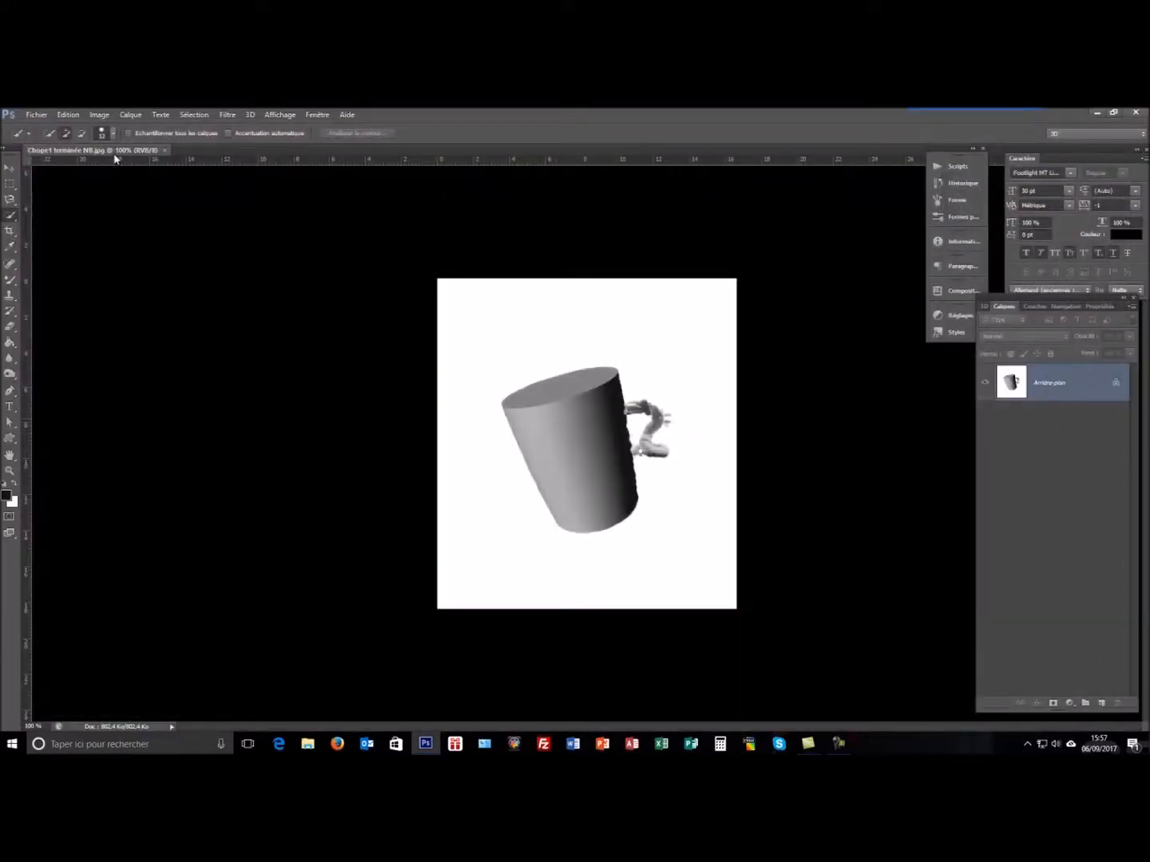
Step: Detach the mug image Chope1 terminée NB.jpg into its own floating window
drag(112, 157, 320, 228)
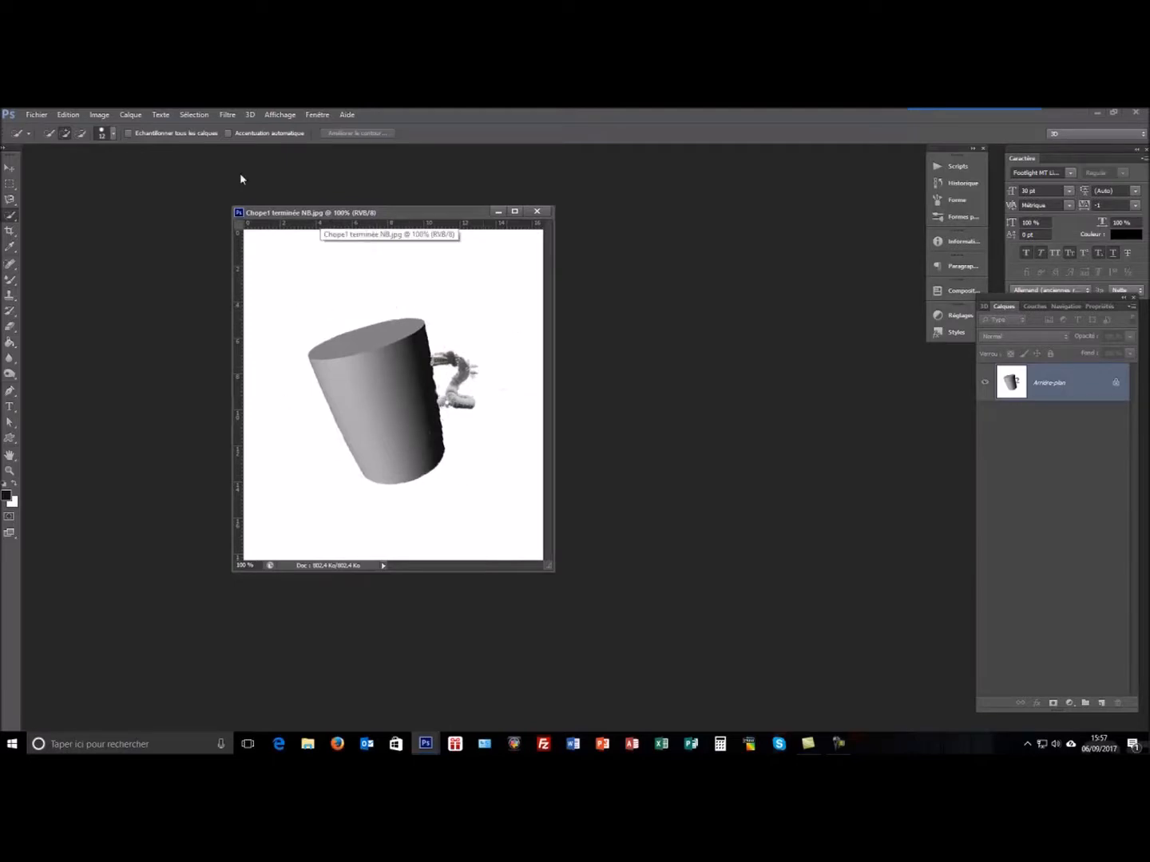
Step: Select the whole canvas with the rectangular marquee and rotate it about 13.5° clockwise with Free Transform
click(10, 182)
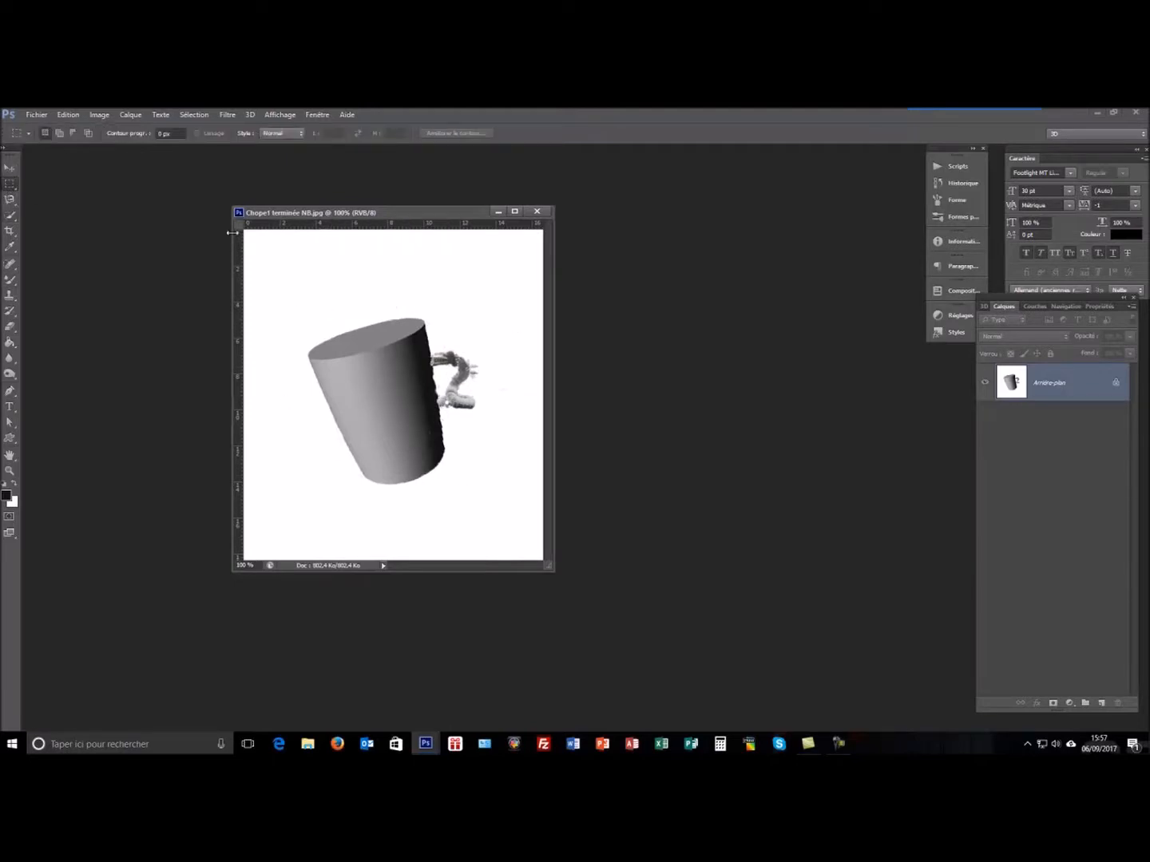
drag(248, 232, 548, 563)
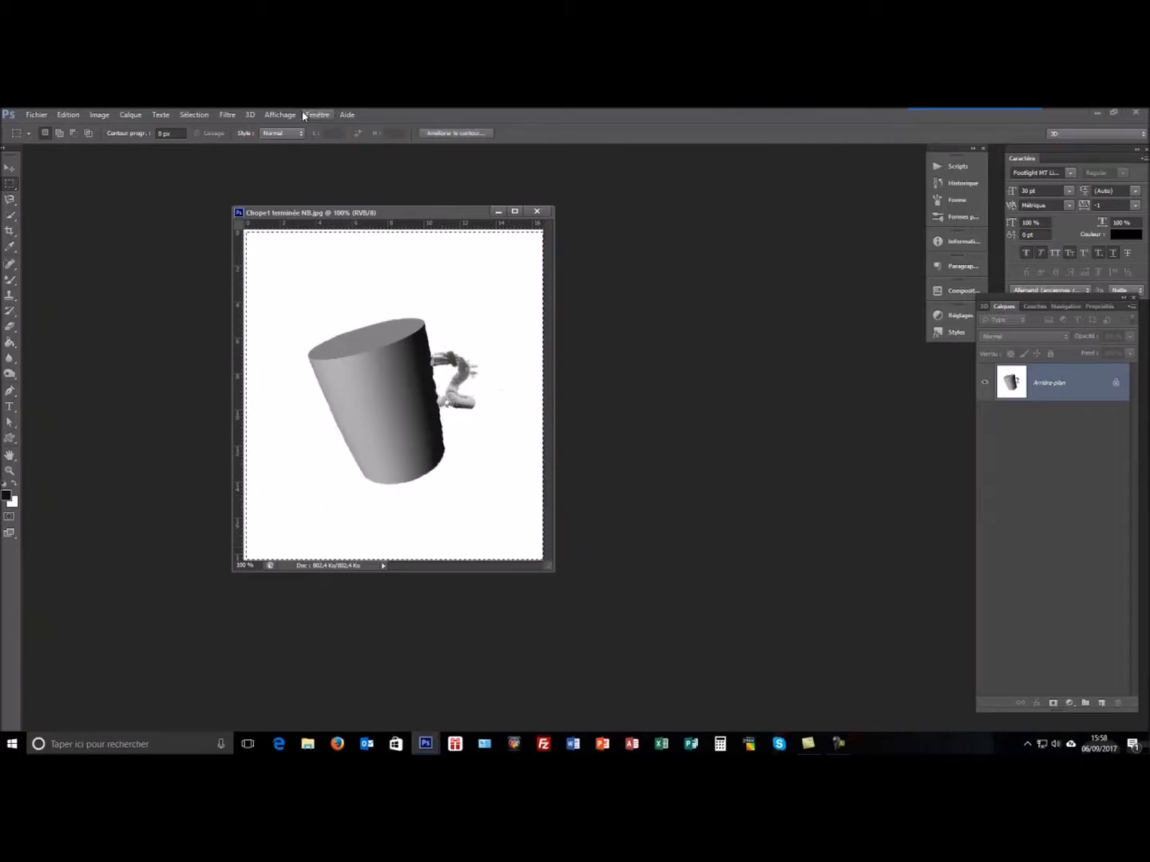
key(ctrl+t)
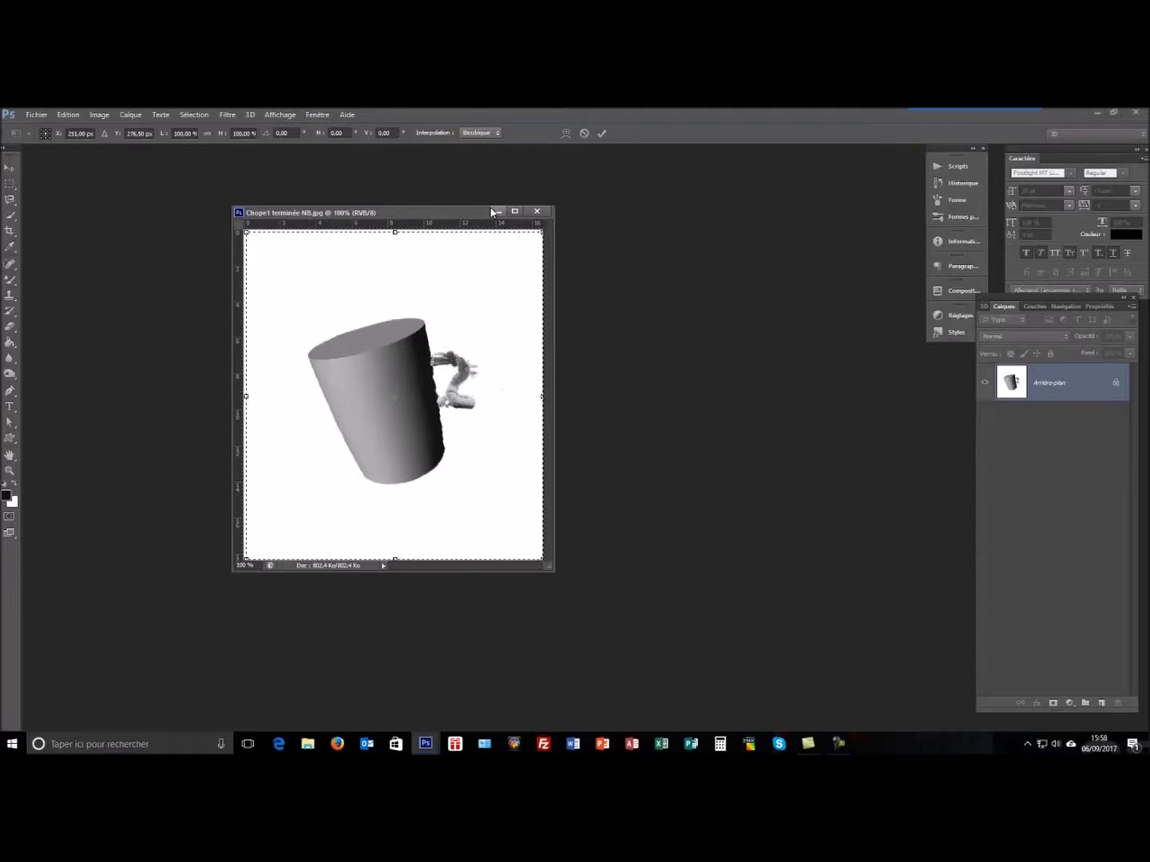
drag(492, 205, 495, 177)
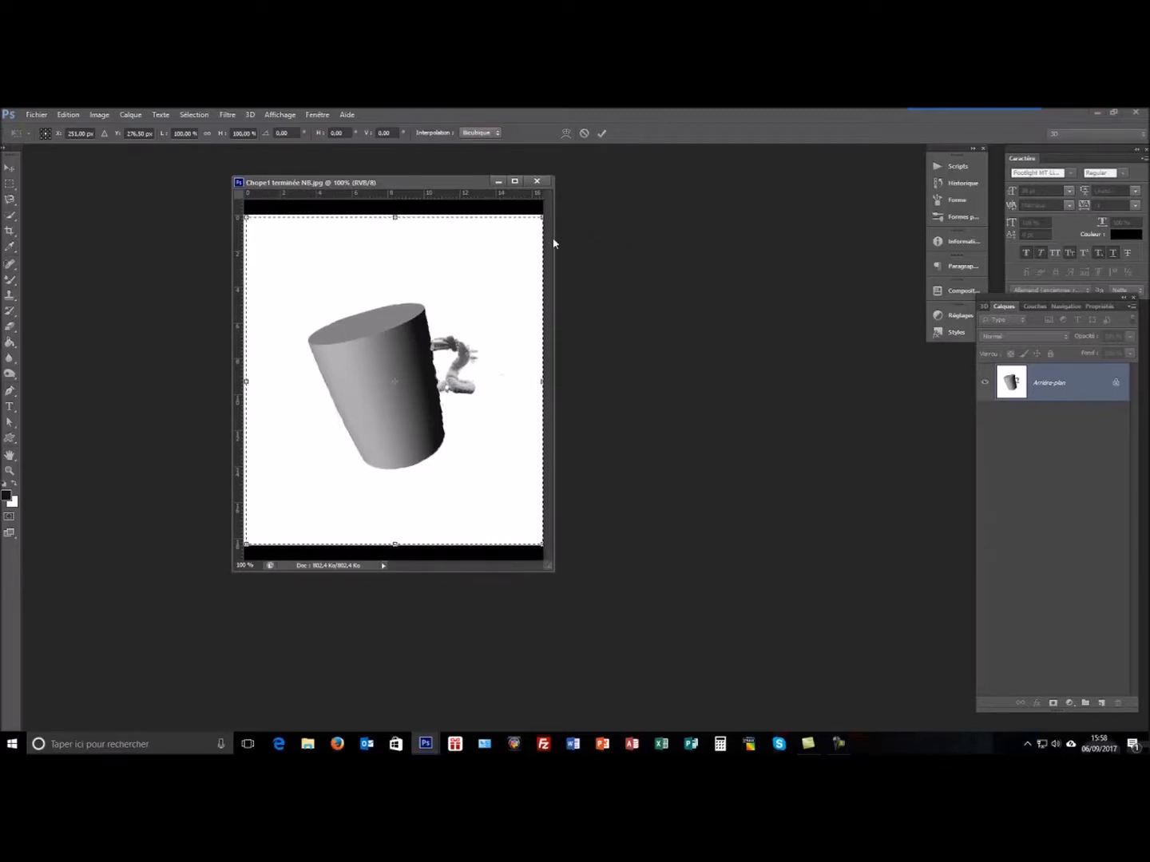
drag(554, 235, 612, 260)
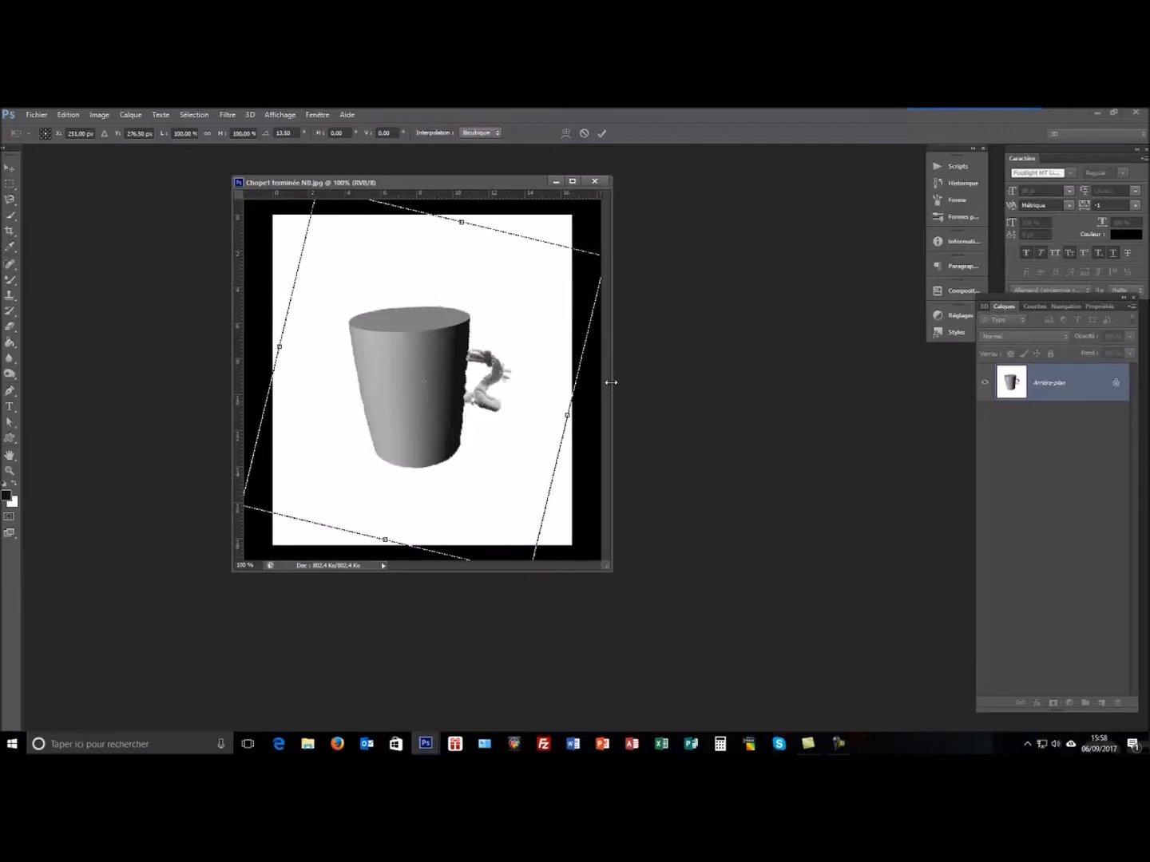
Step: Rotate the mug image back to its original tilt, apply the transformation and deselect
drag(611, 388, 647, 386)
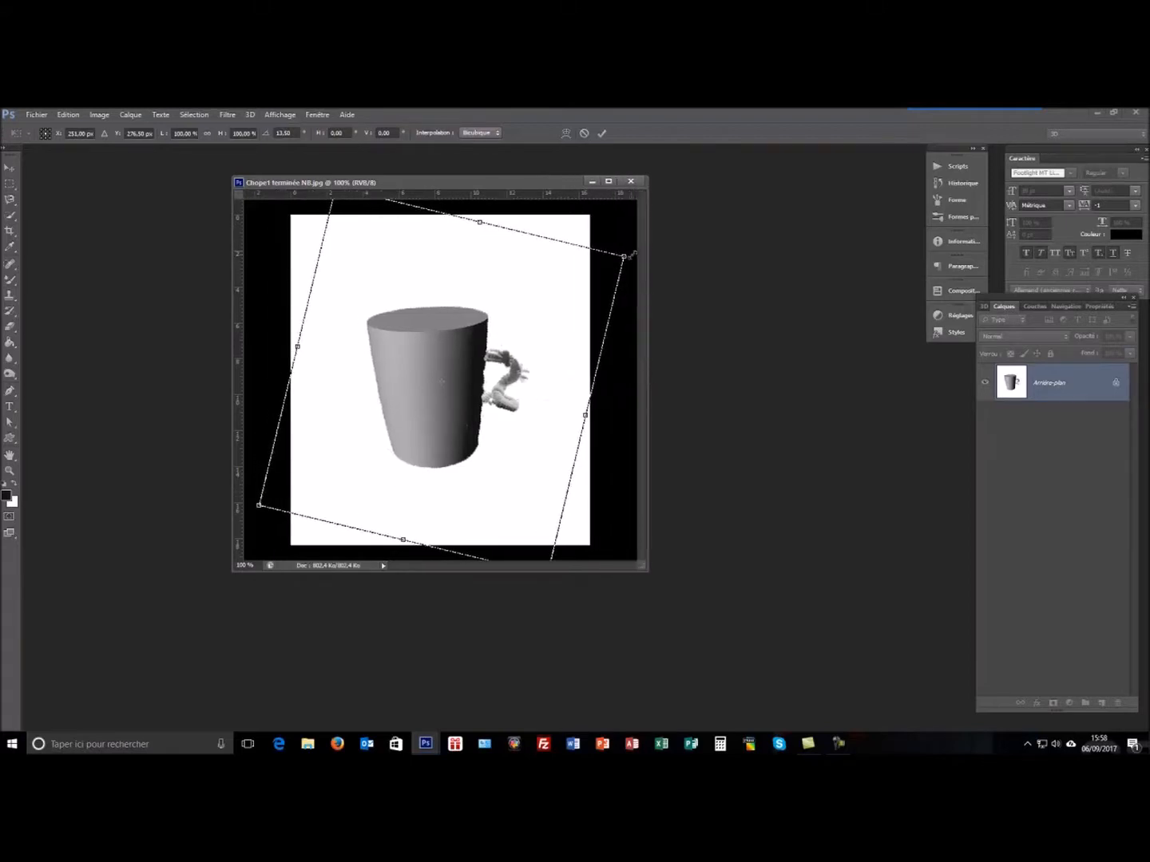
drag(631, 255, 590, 222)
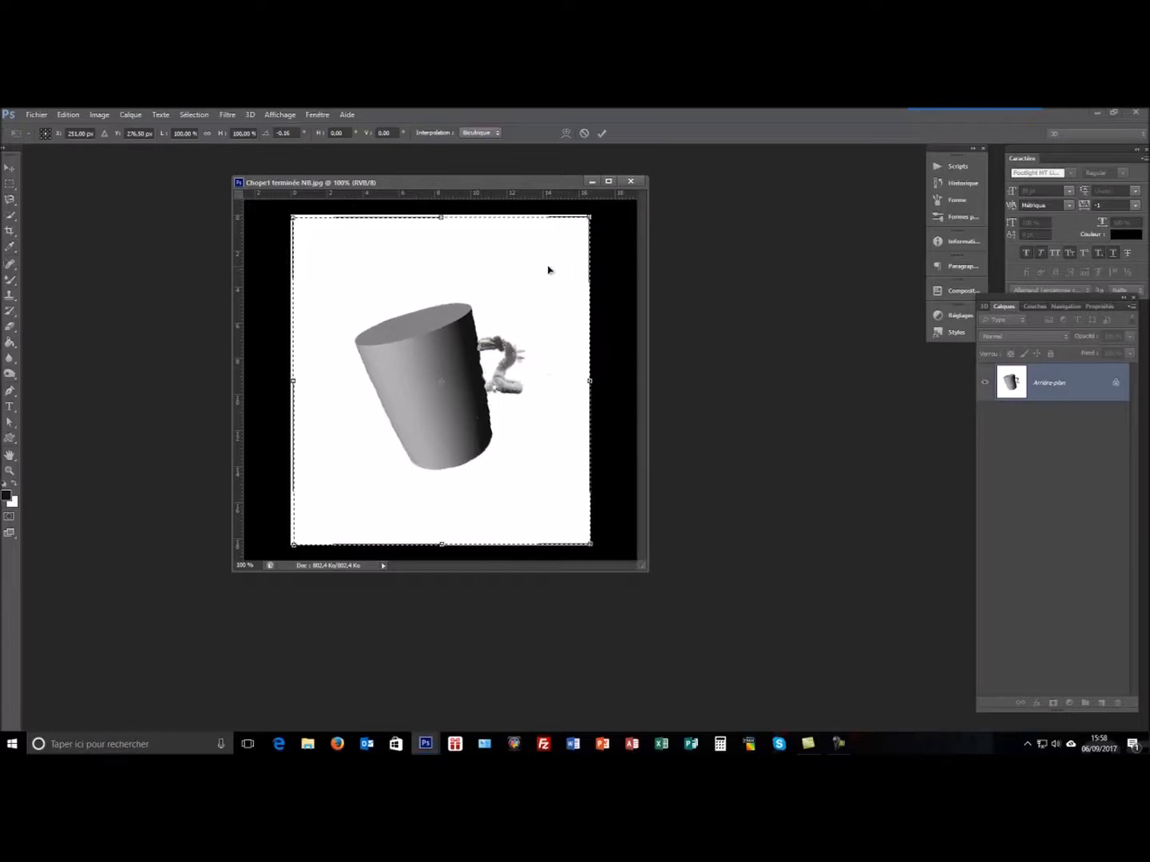
click(600, 134)
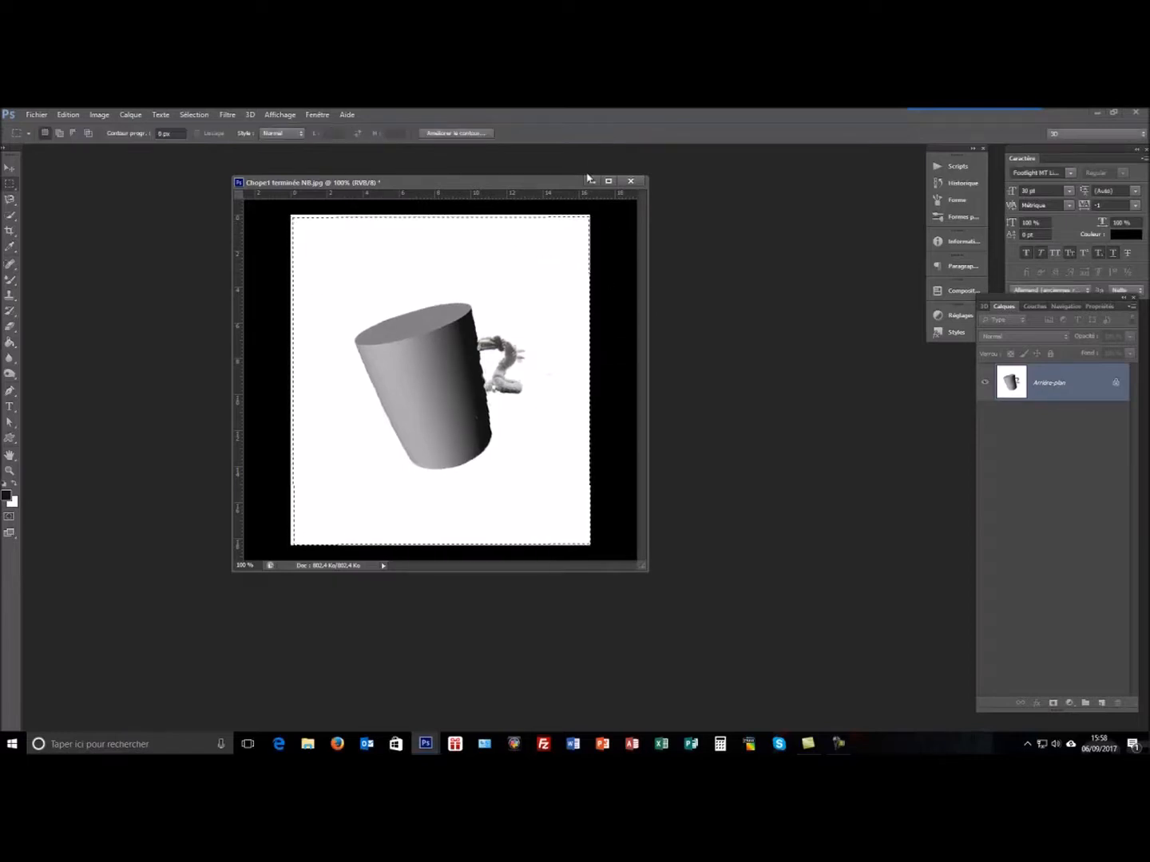
click(591, 342)
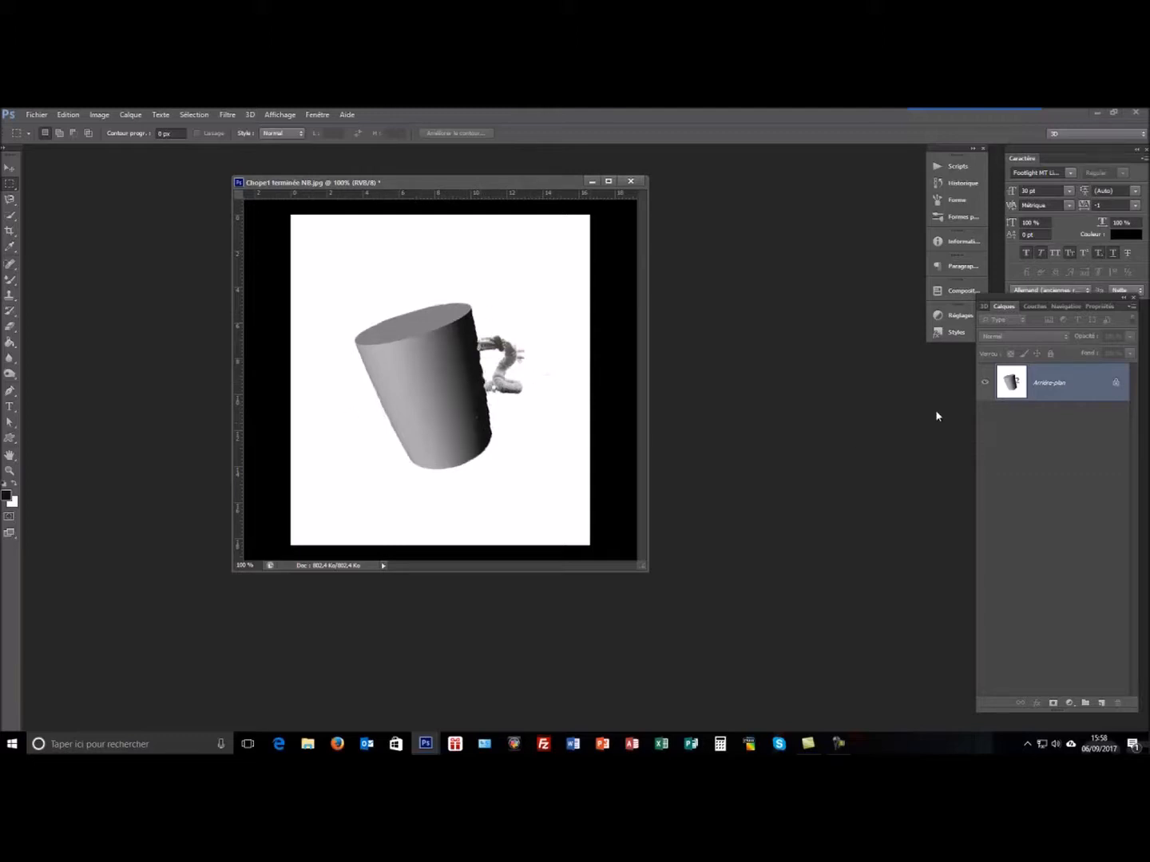
Step: Convert the locked background into a regular layer with the default settings and duplicate it
double_click(1073, 387)
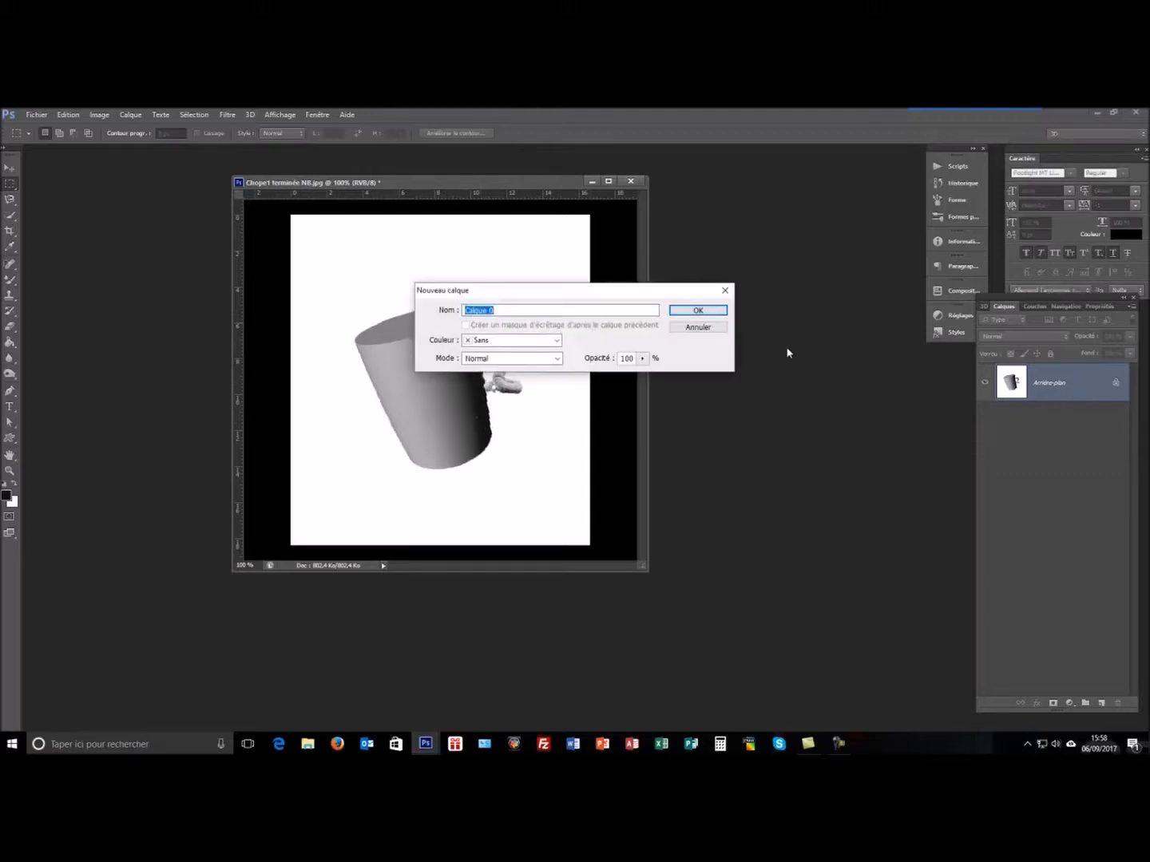
click(709, 312)
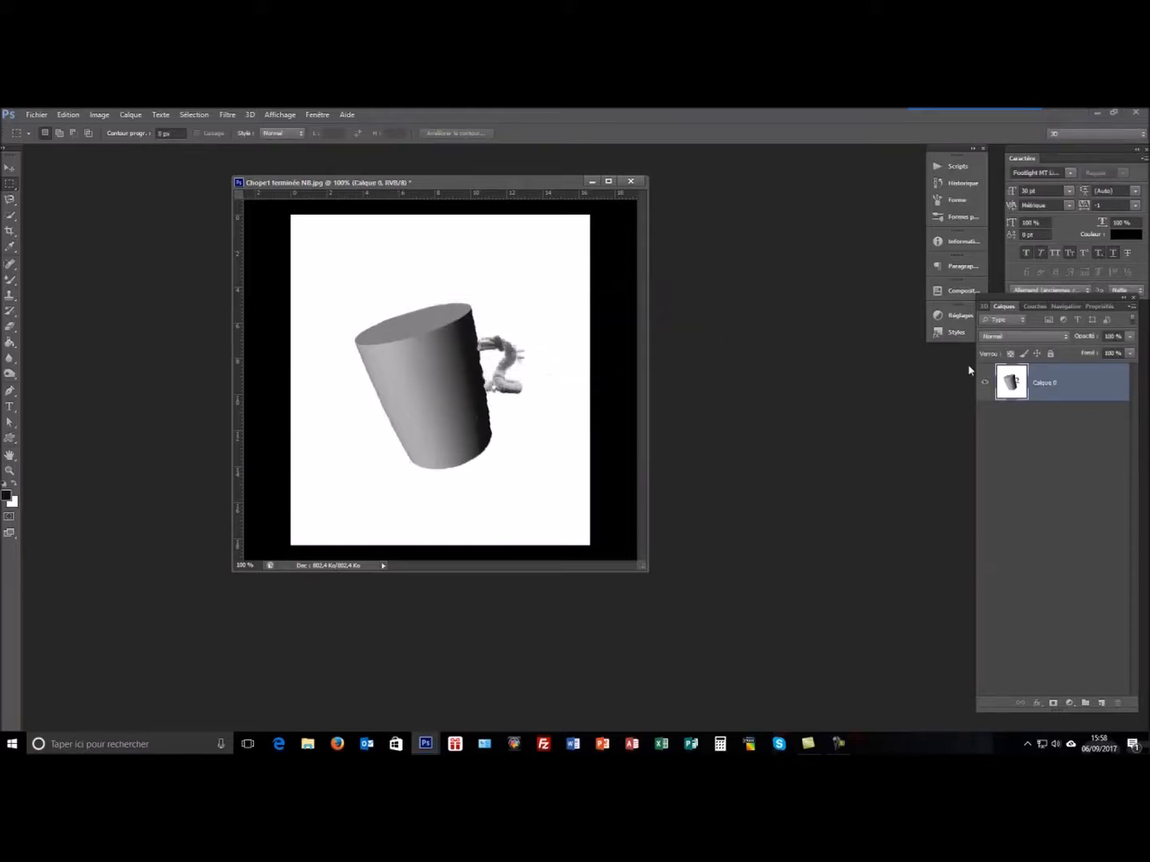
drag(1104, 381, 1102, 702)
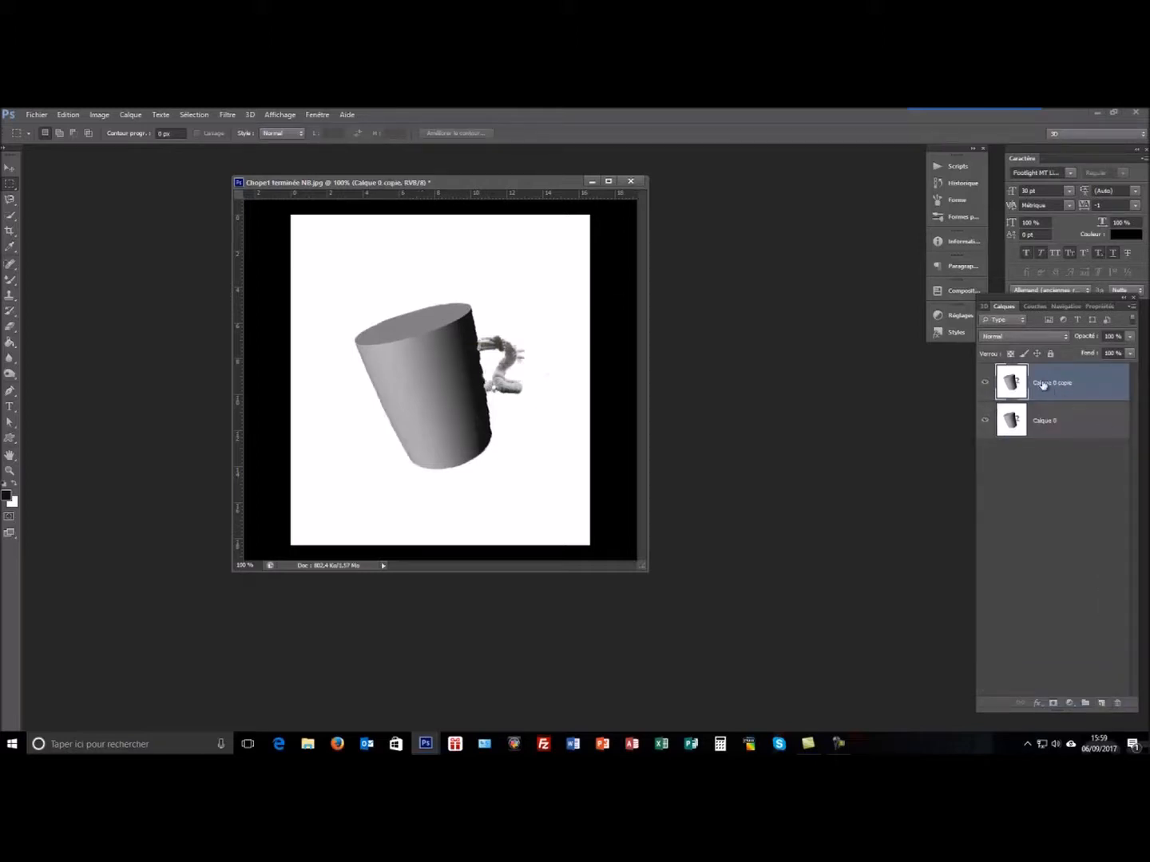
Step: Convert the duplicated mug layer, Calque 0 copie, to a smart object and rasterize it
right_click(1078, 384)
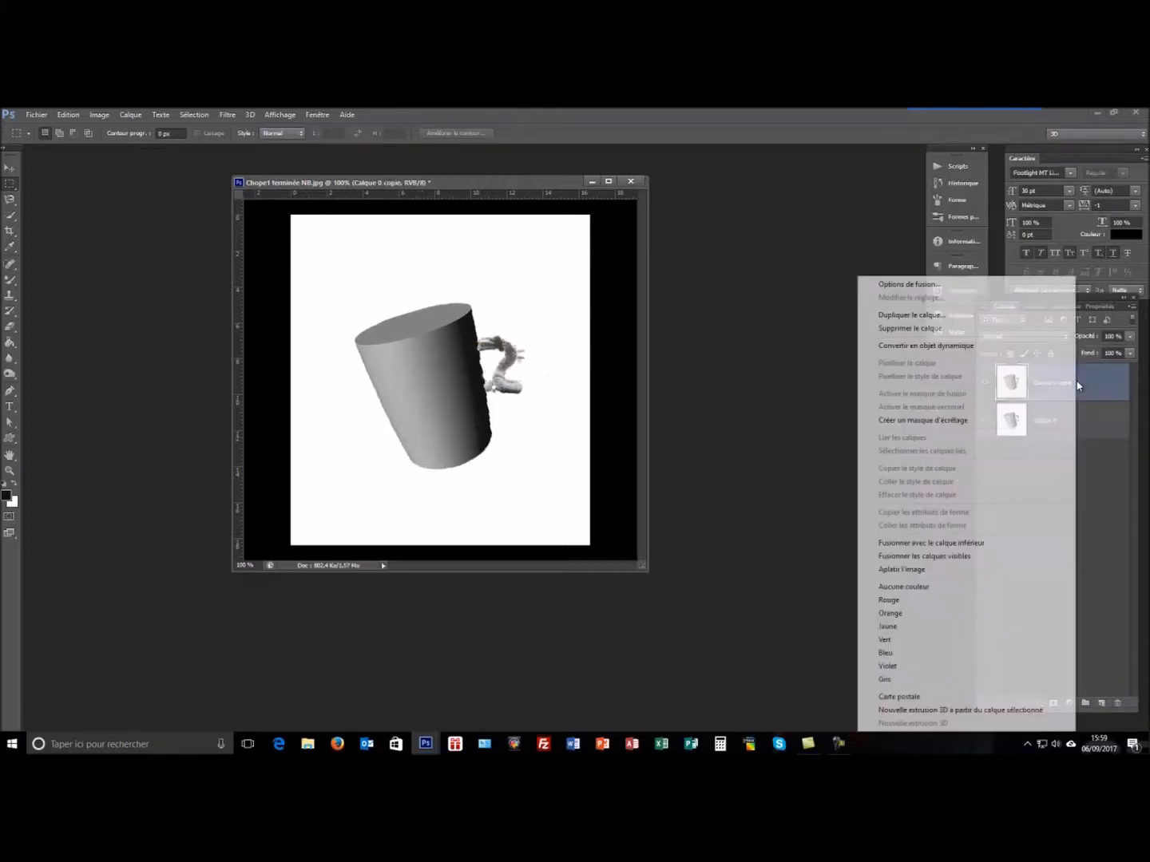
click(972, 349)
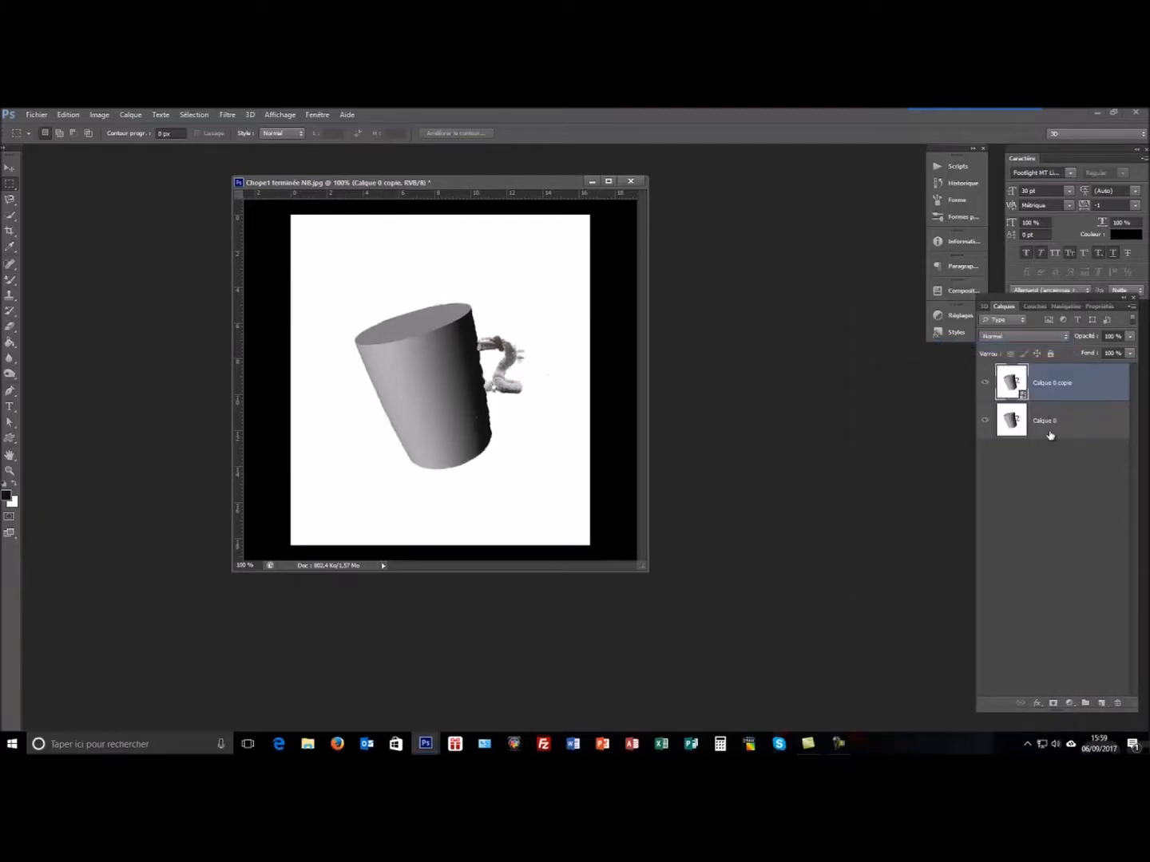
right_click(1095, 391)
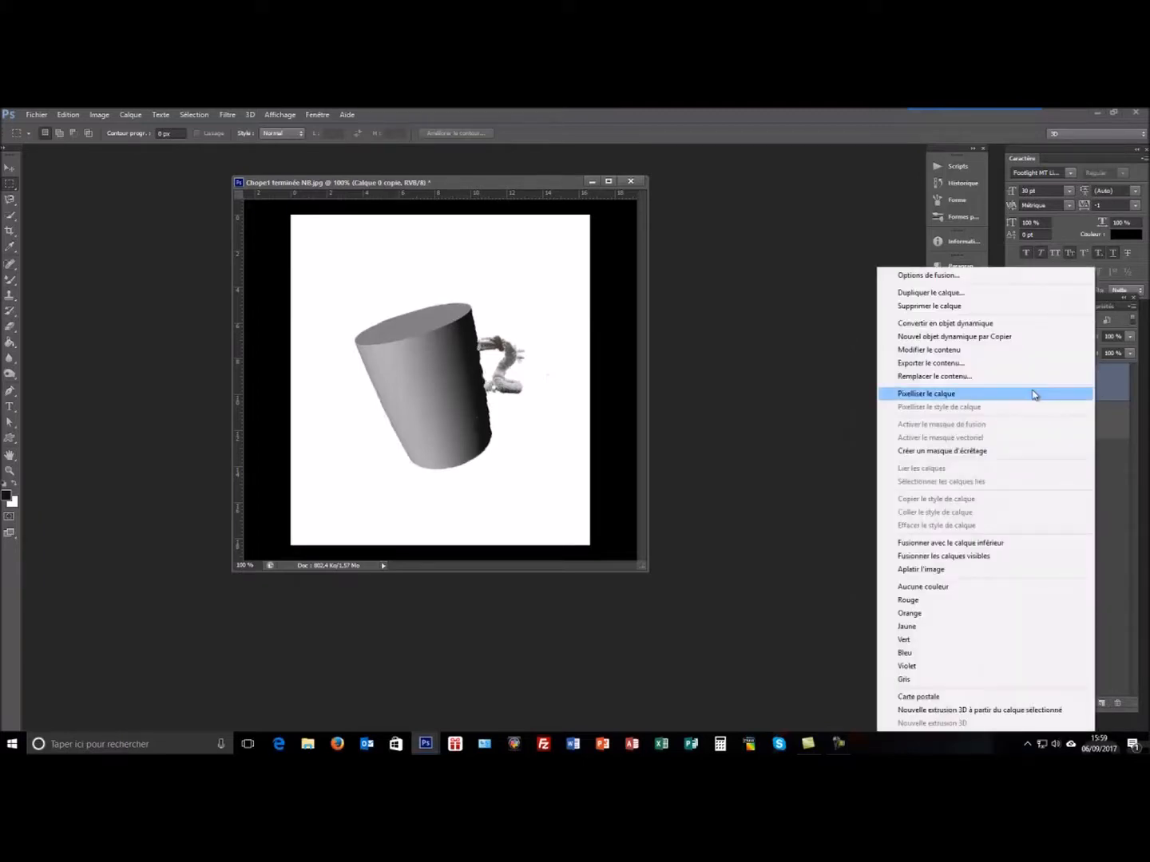
click(950, 395)
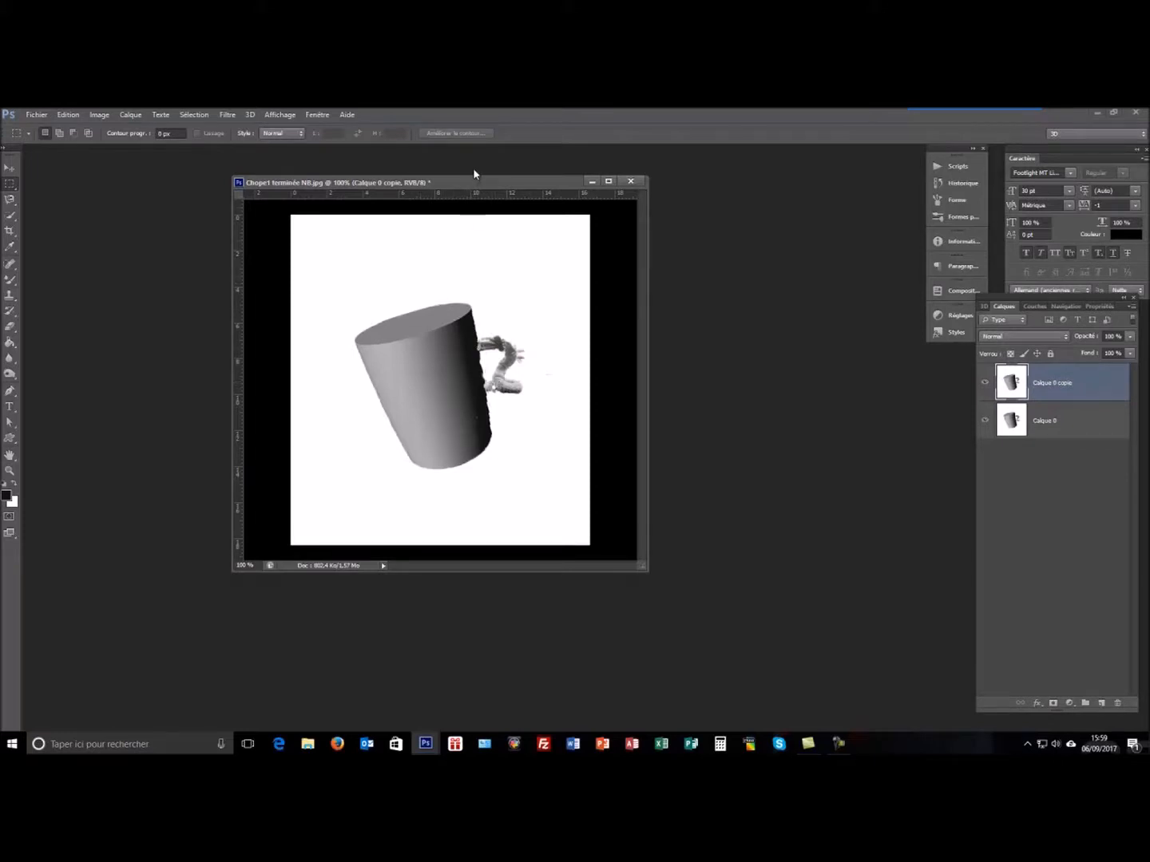
Step: Convert the original mug layer, Calque 0, to a smart object and rasterize it
drag(464, 190, 274, 177)
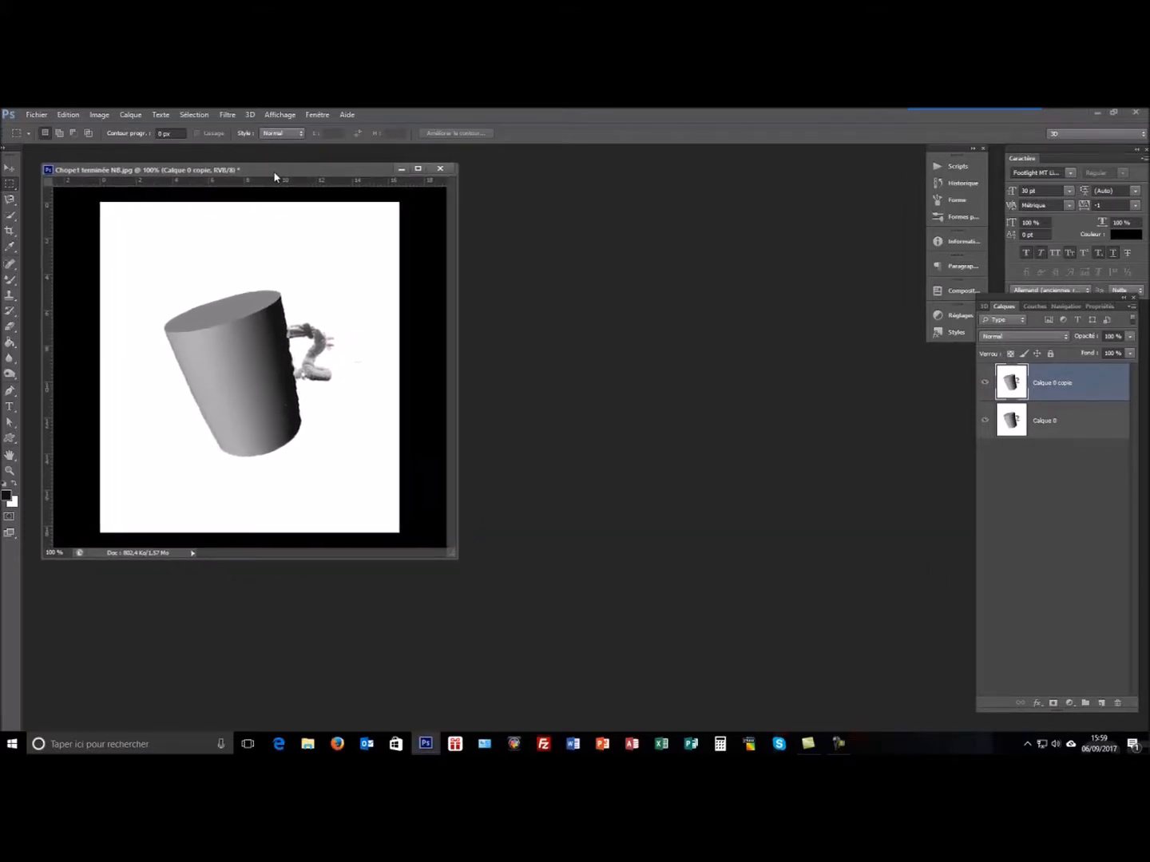
right_click(1046, 424)
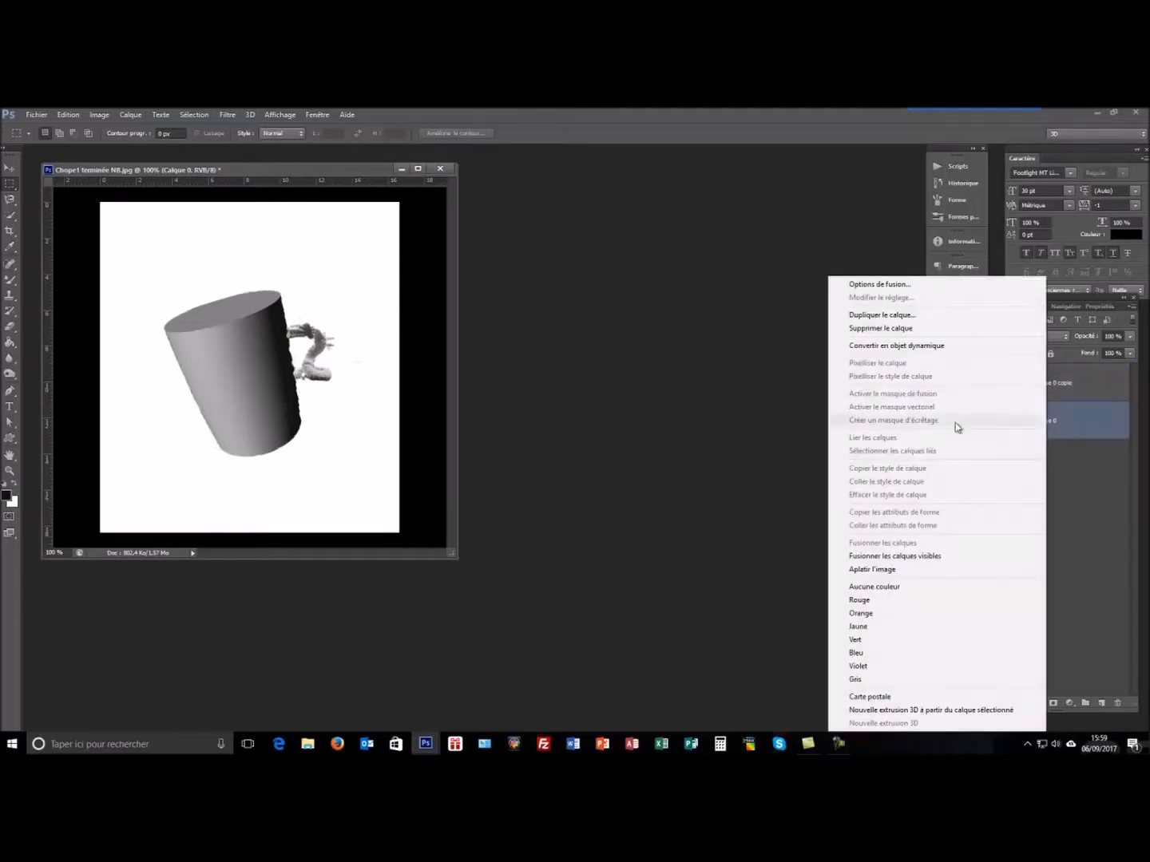
click(938, 347)
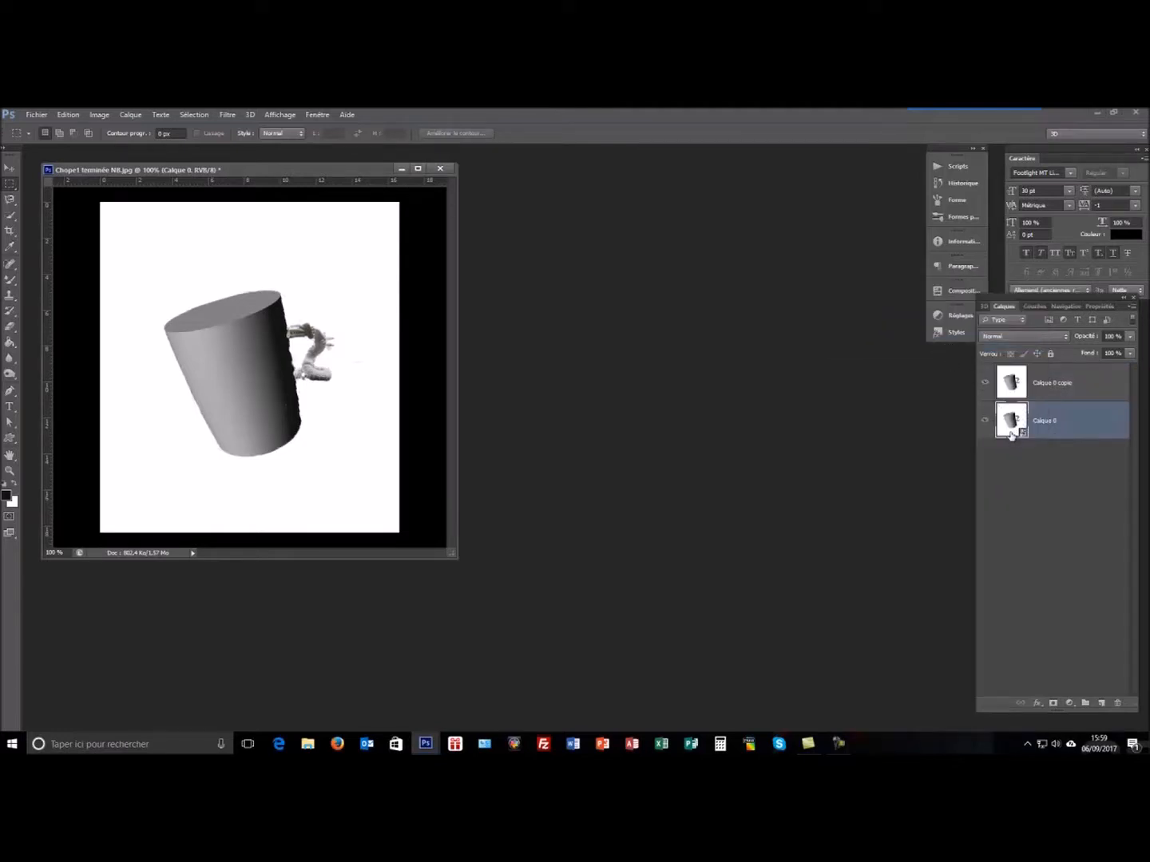
right_click(1103, 426)
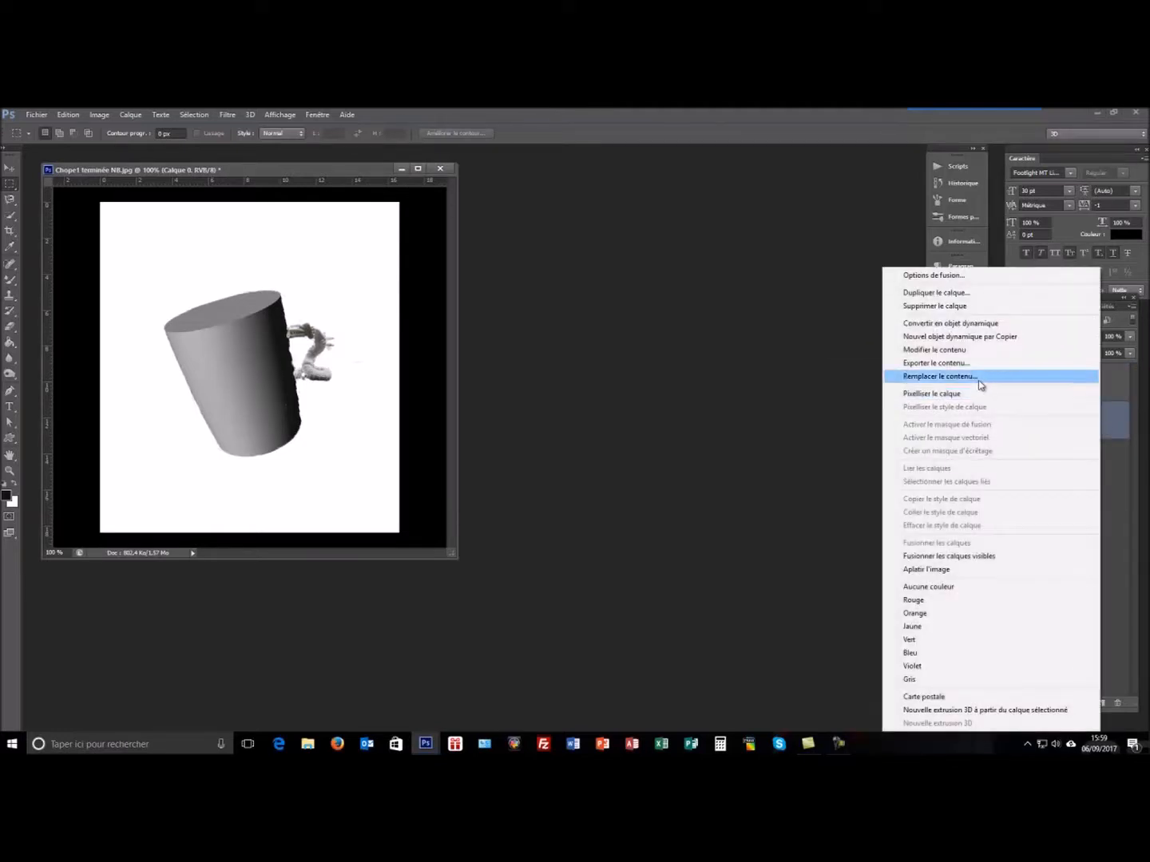
click(960, 394)
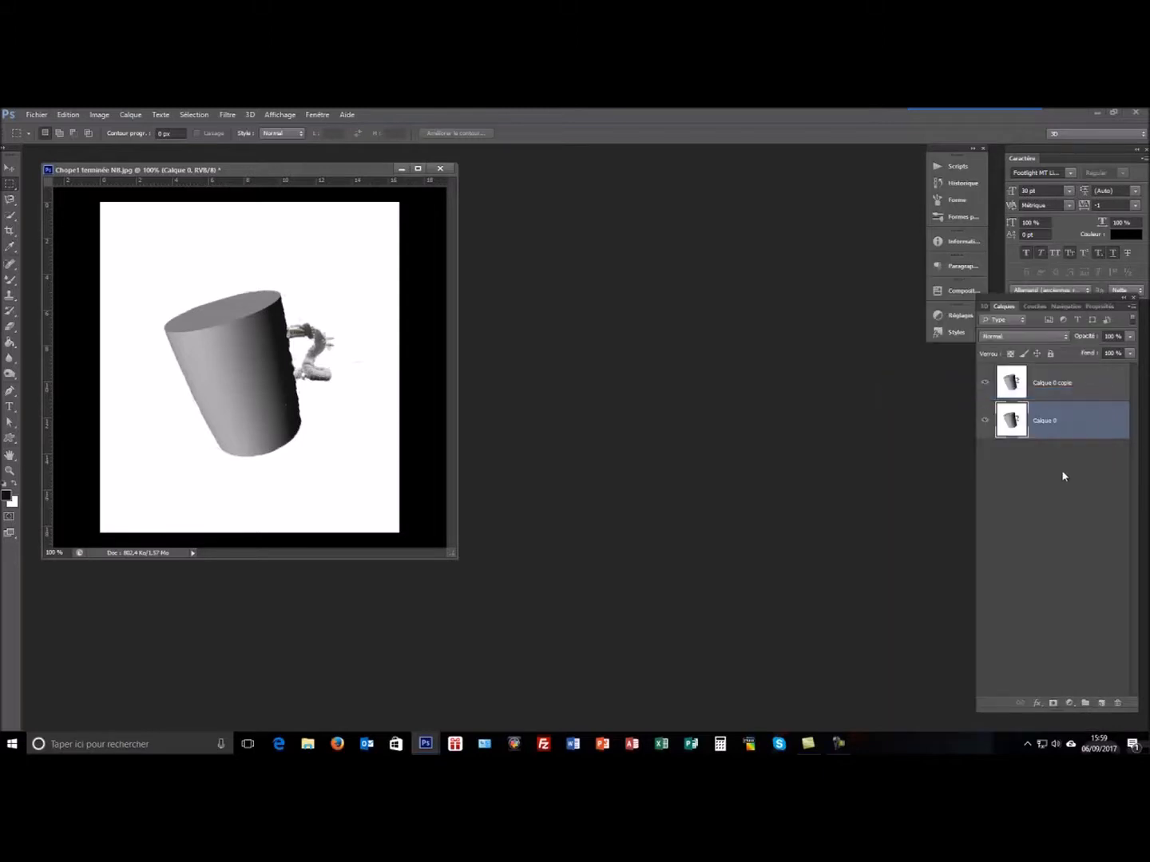
Step: Open masque blanc.png and place it in a separate floating window beside the mug image
click(33, 116)
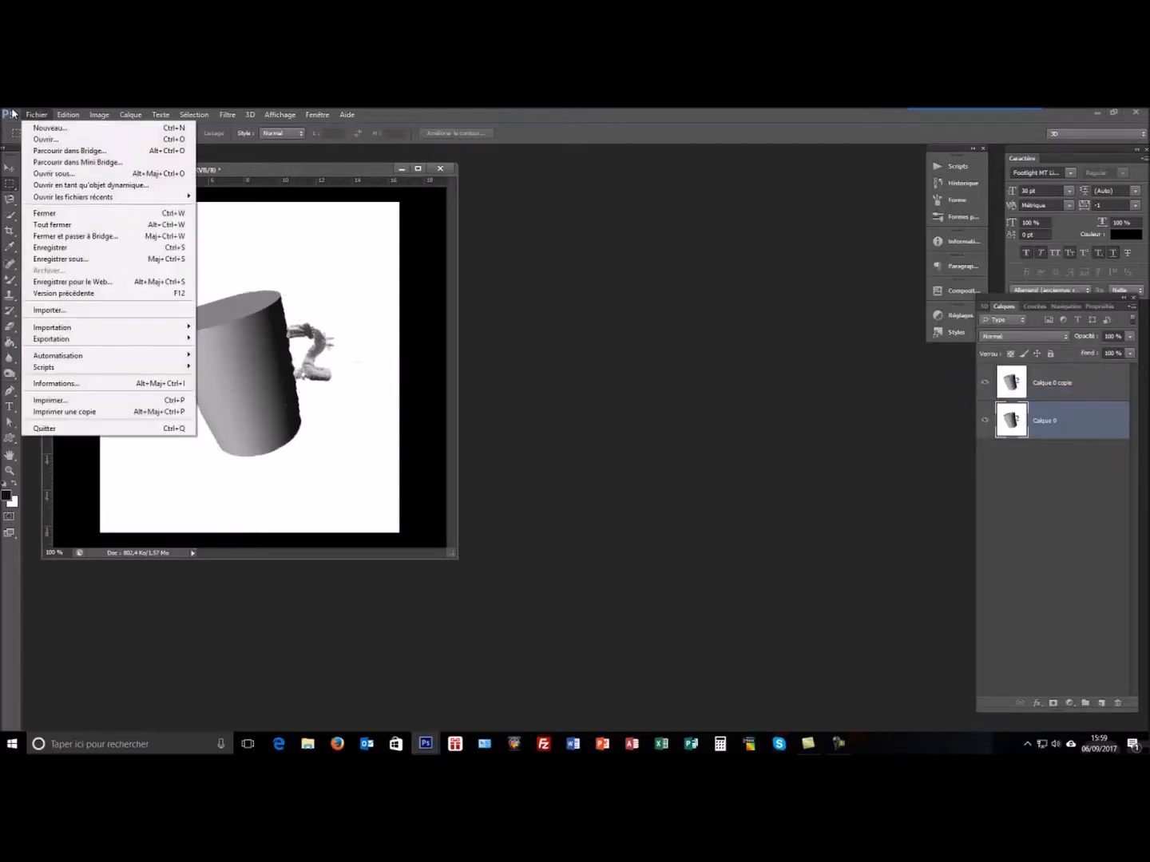
click(50, 140)
click(984, 192)
click(1112, 653)
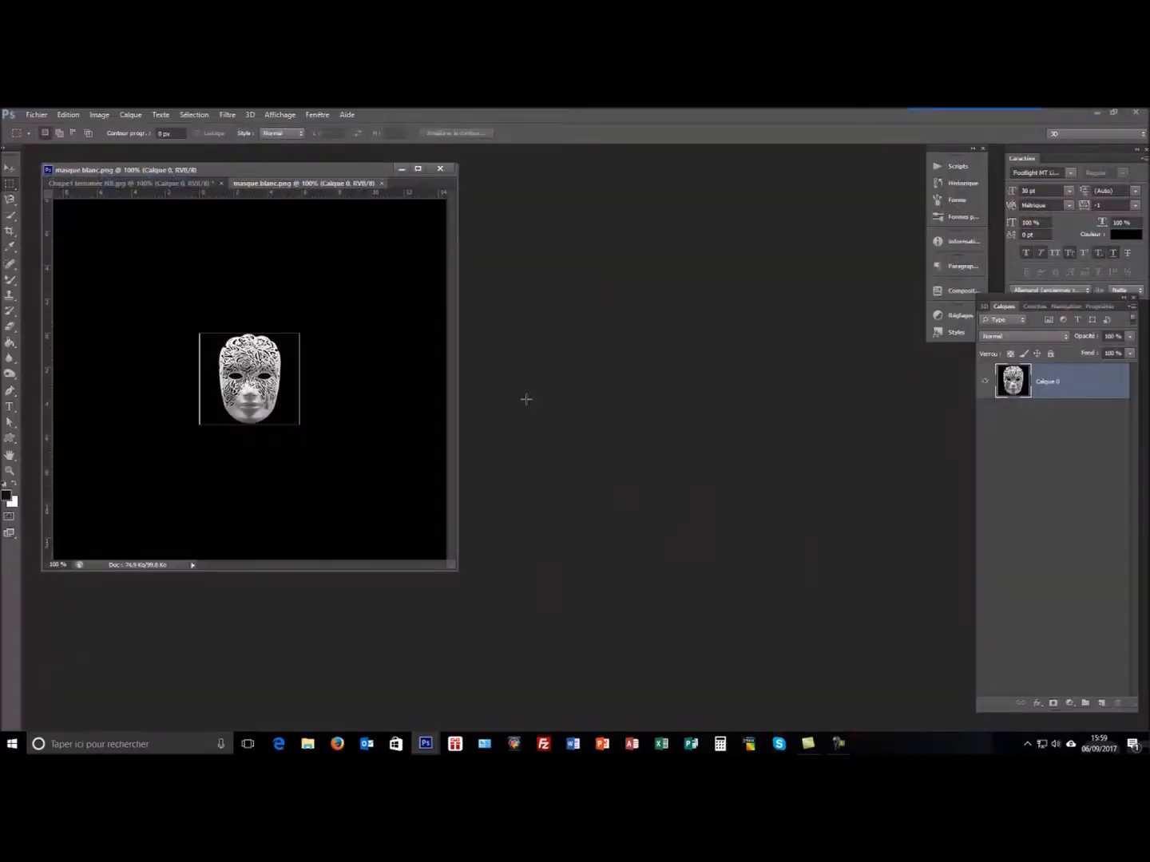
drag(270, 190, 559, 183)
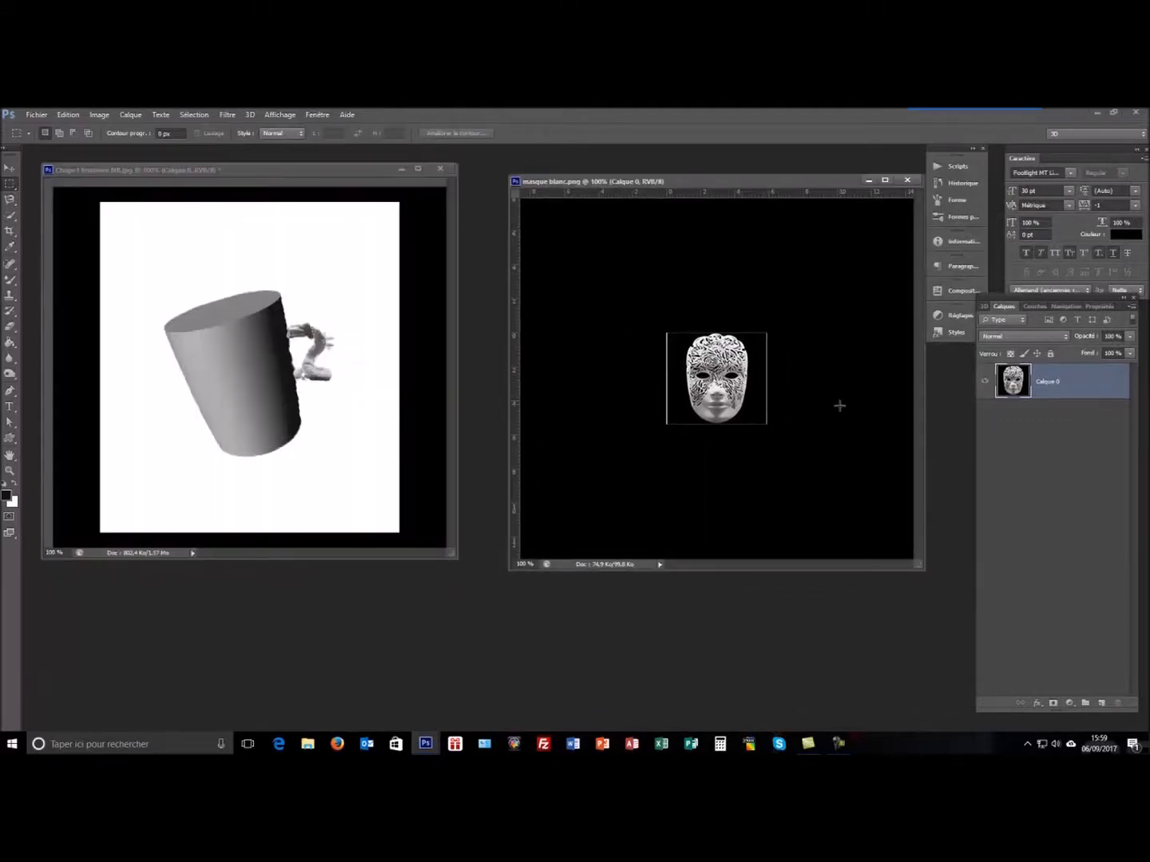
Step: Select the entire white mask with the Quick Selection tool
click(1063, 306)
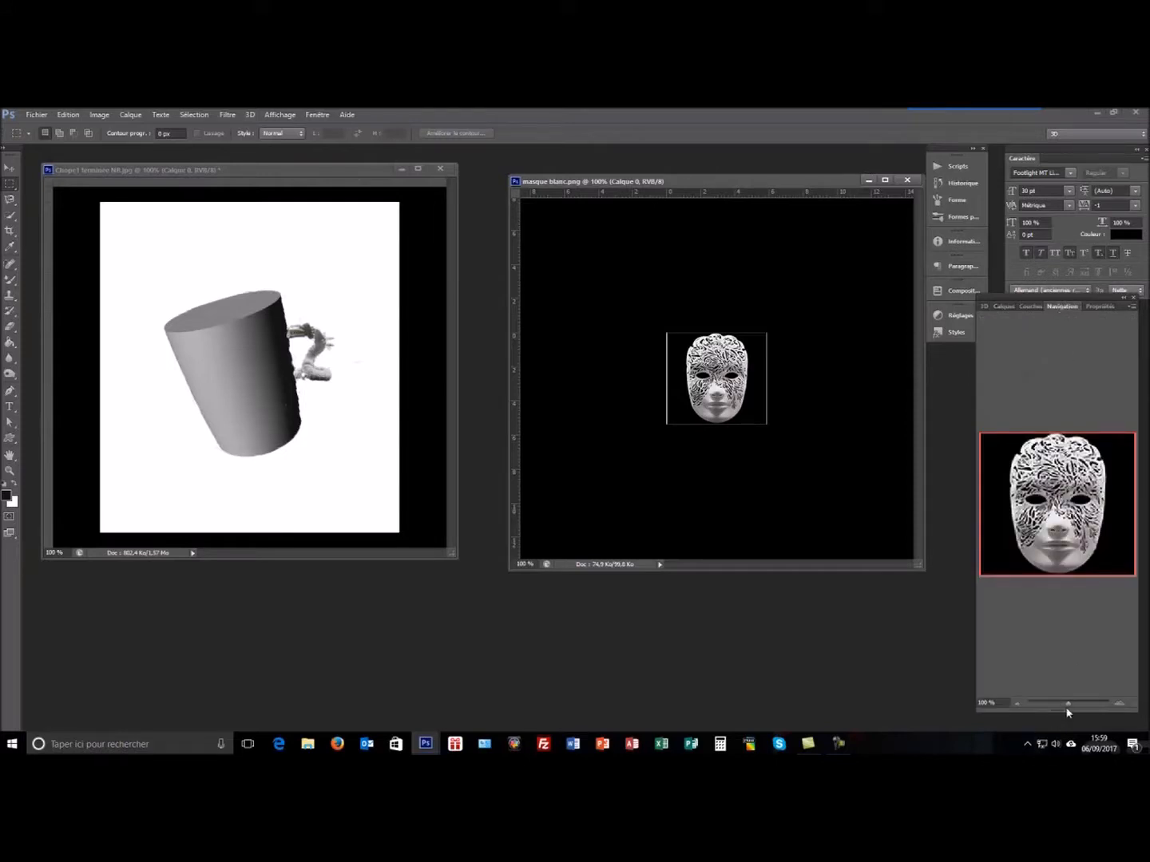
drag(1068, 706, 1078, 706)
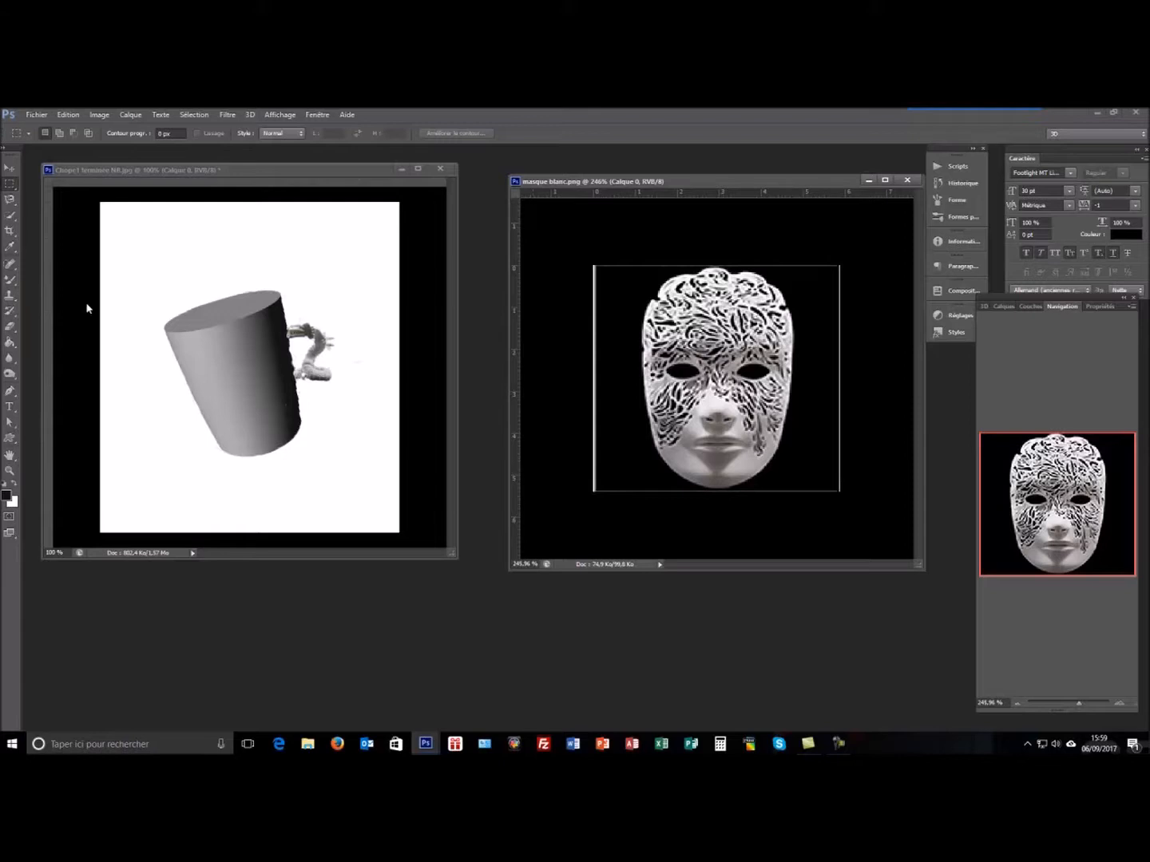
click(9, 215)
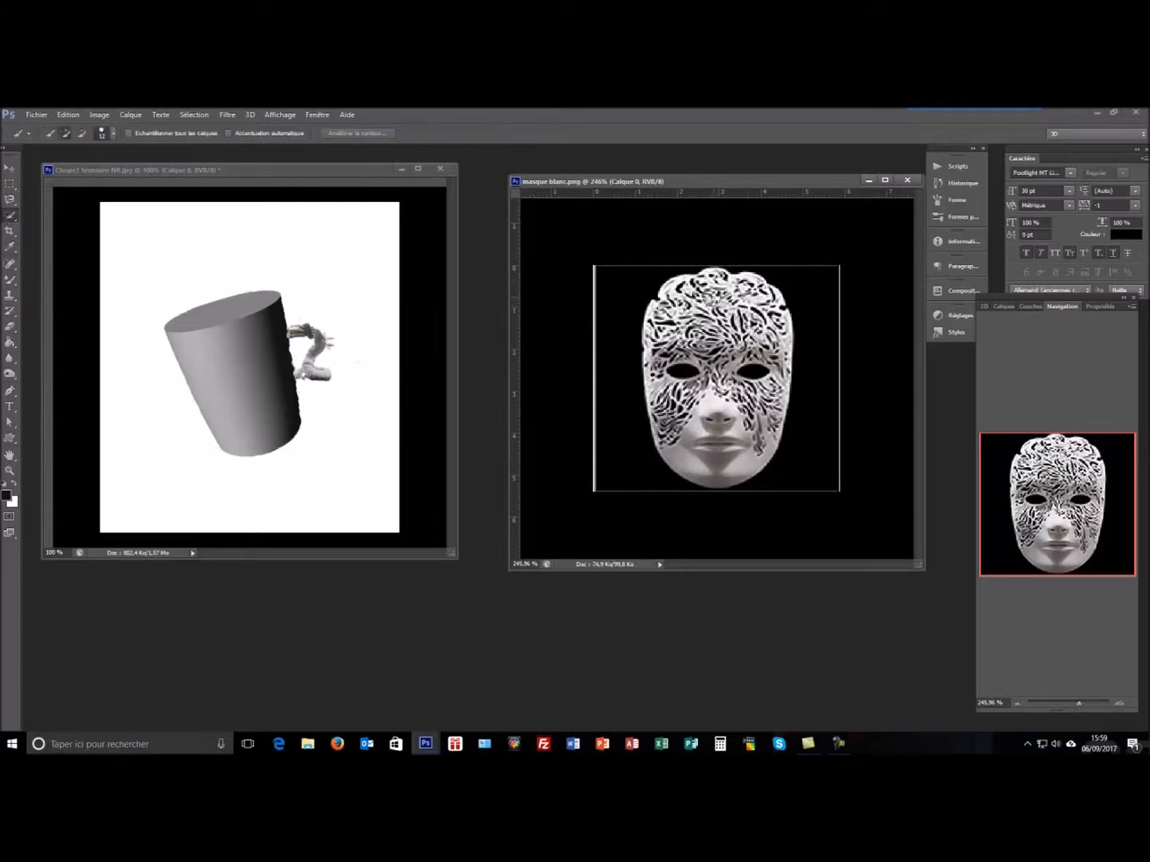
mouse_move(660, 363)
mouse_down()
mouse_move(694, 450)
mouse_move(755, 411)
mouse_up()
drag(754, 318, 731, 298)
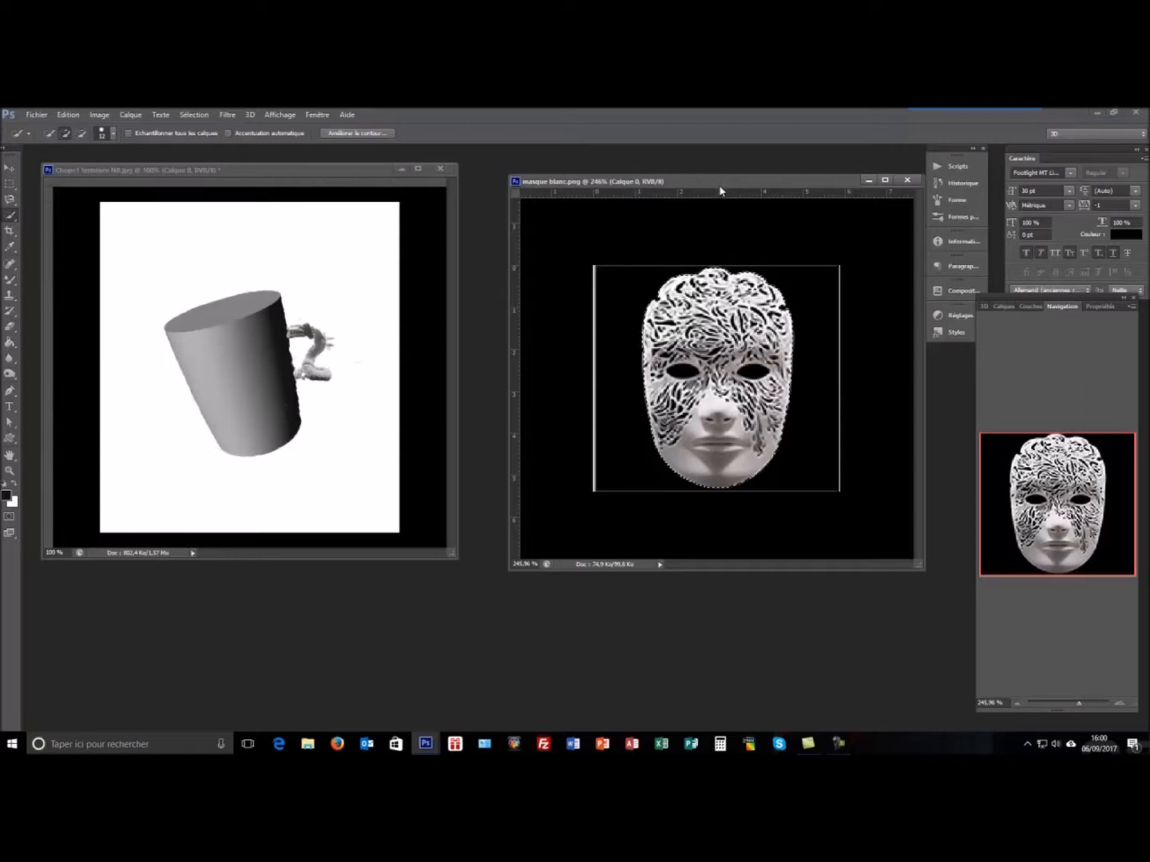
Step: In the mug image, create a four-corner Vanishing Point plane over the mug's body on Calque 0, lowering its upper edge slightly below the rim
click(300, 178)
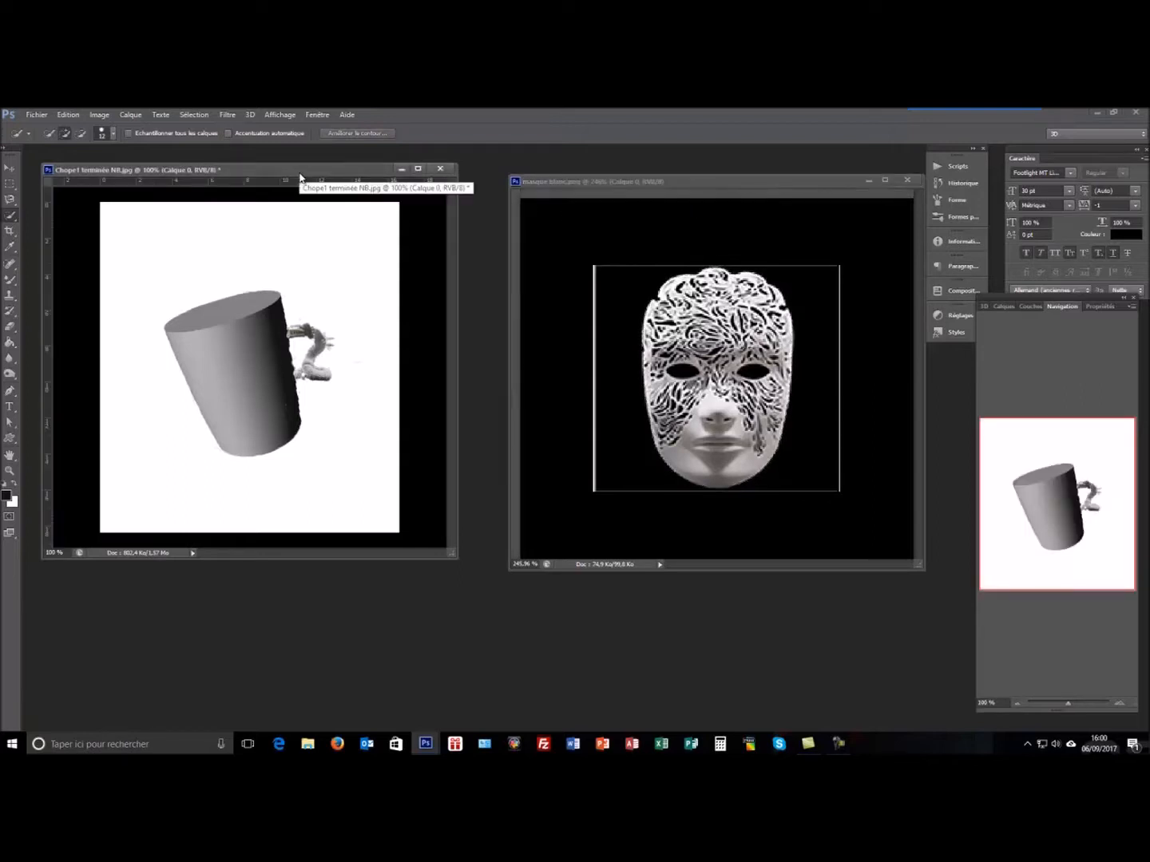
click(1002, 305)
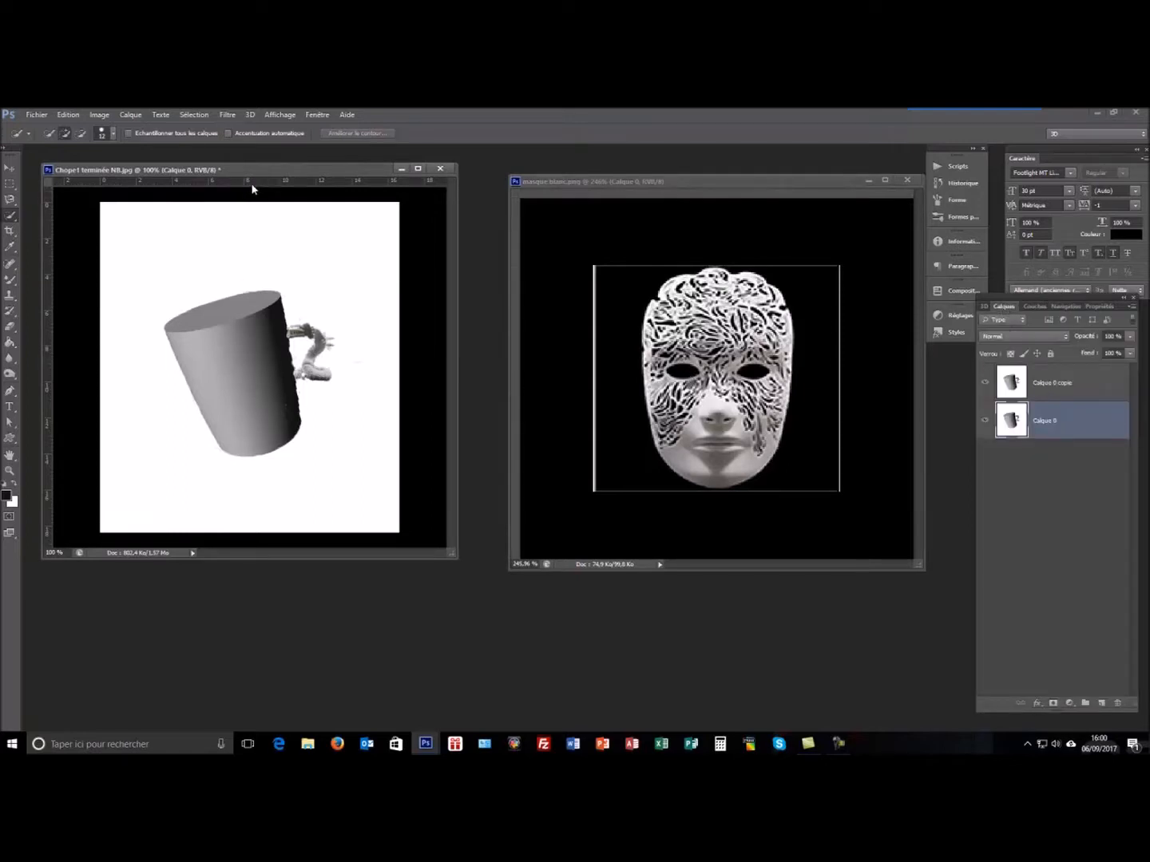
click(226, 114)
click(272, 219)
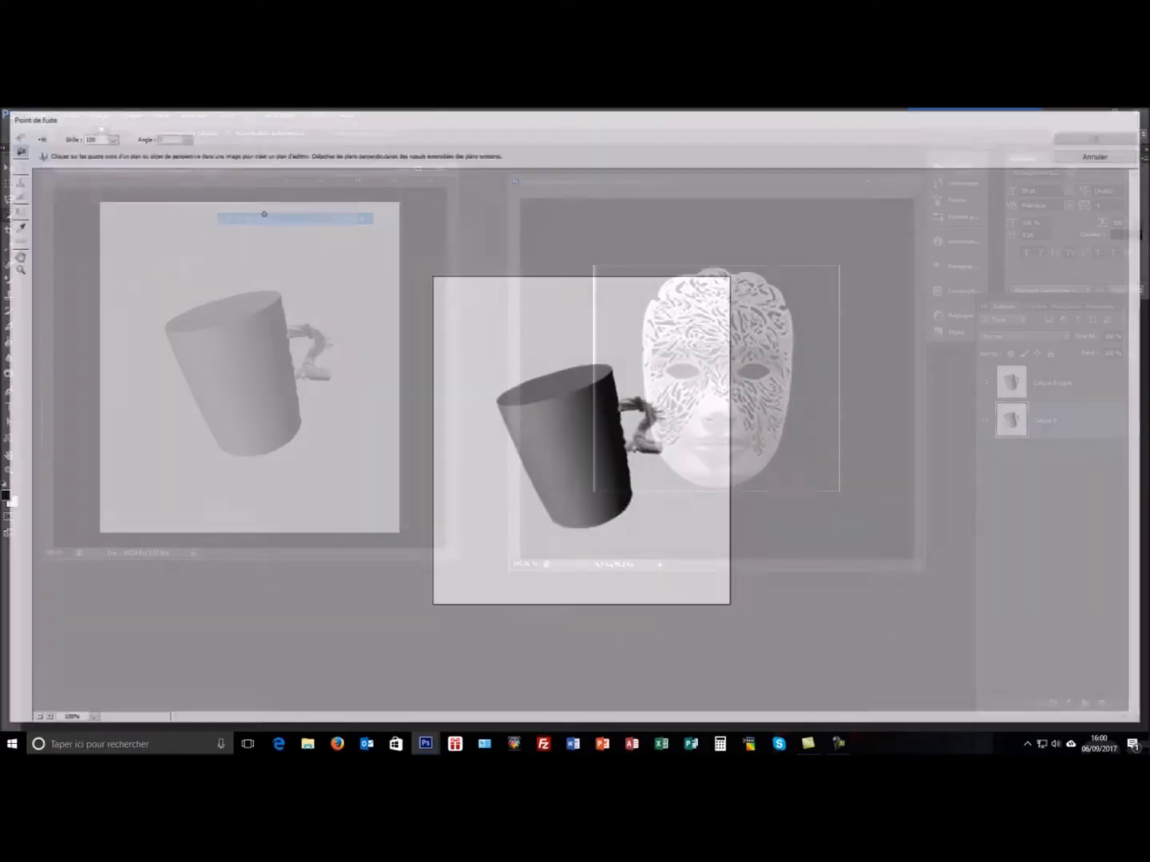
click(498, 405)
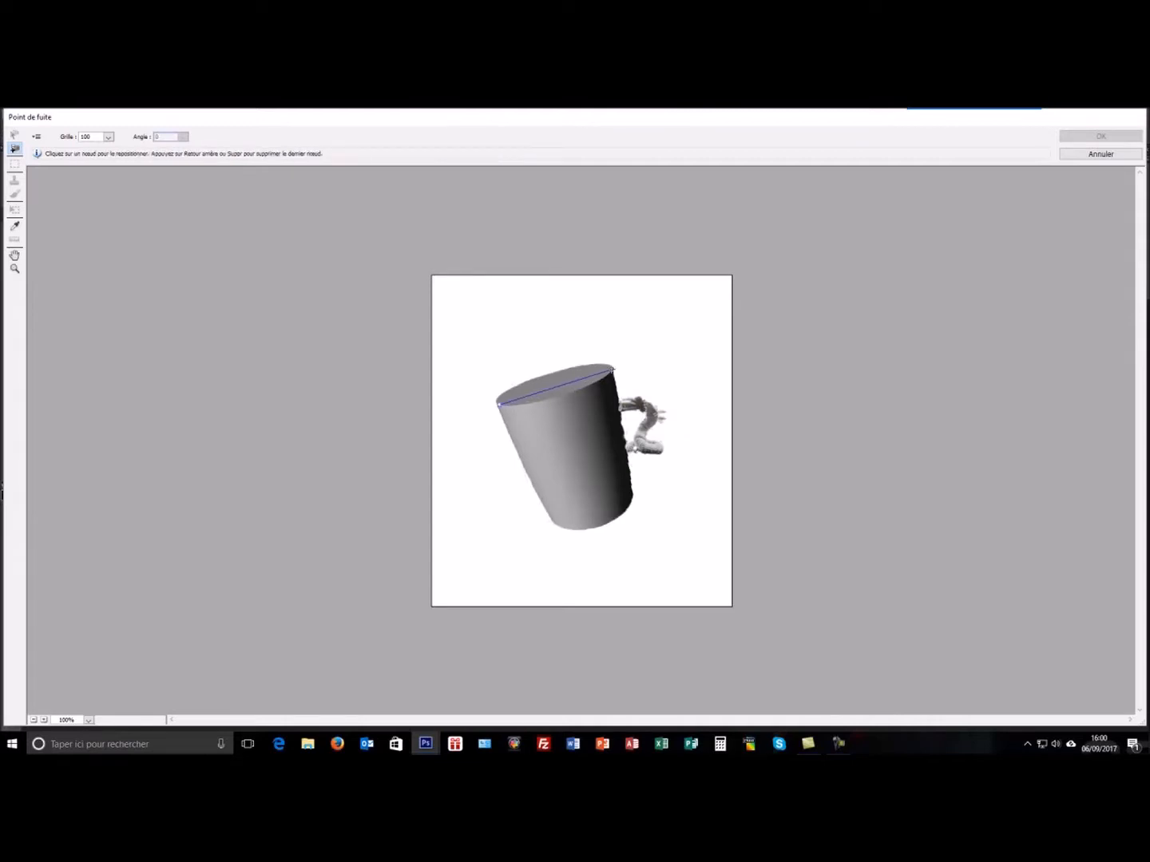
click(632, 496)
click(553, 526)
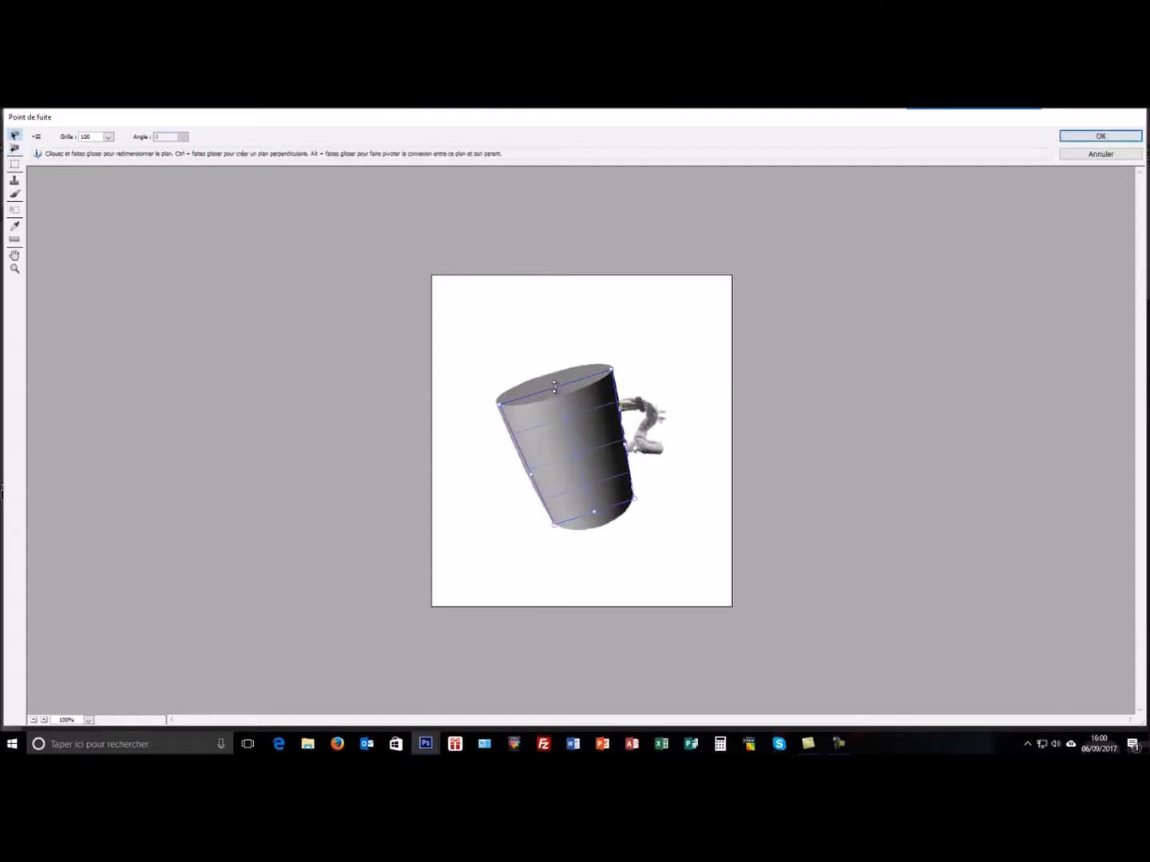
drag(554, 387, 559, 400)
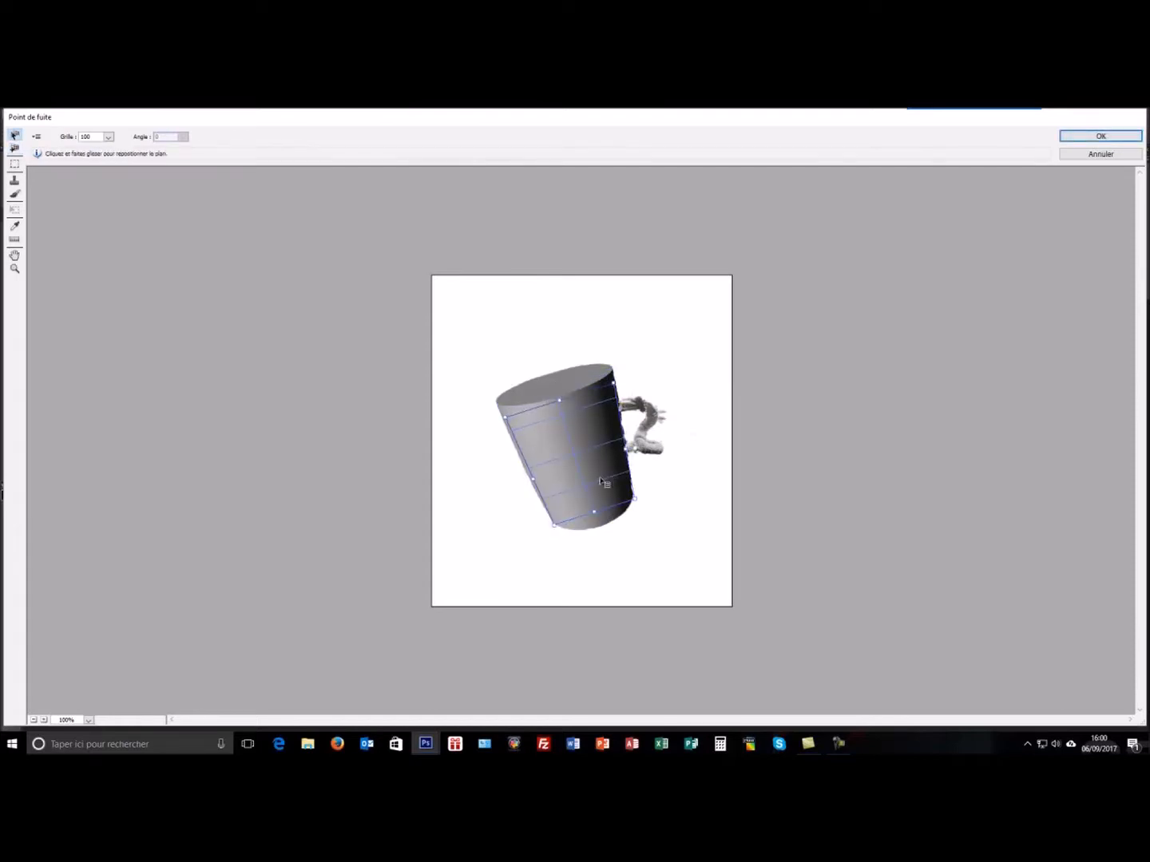
Step: Extend the Vanishing Point plane's lower edge slightly downward, paste the copied mask and move it onto the plane over the mug's body
drag(593, 512, 595, 514)
key(ctrl+v)
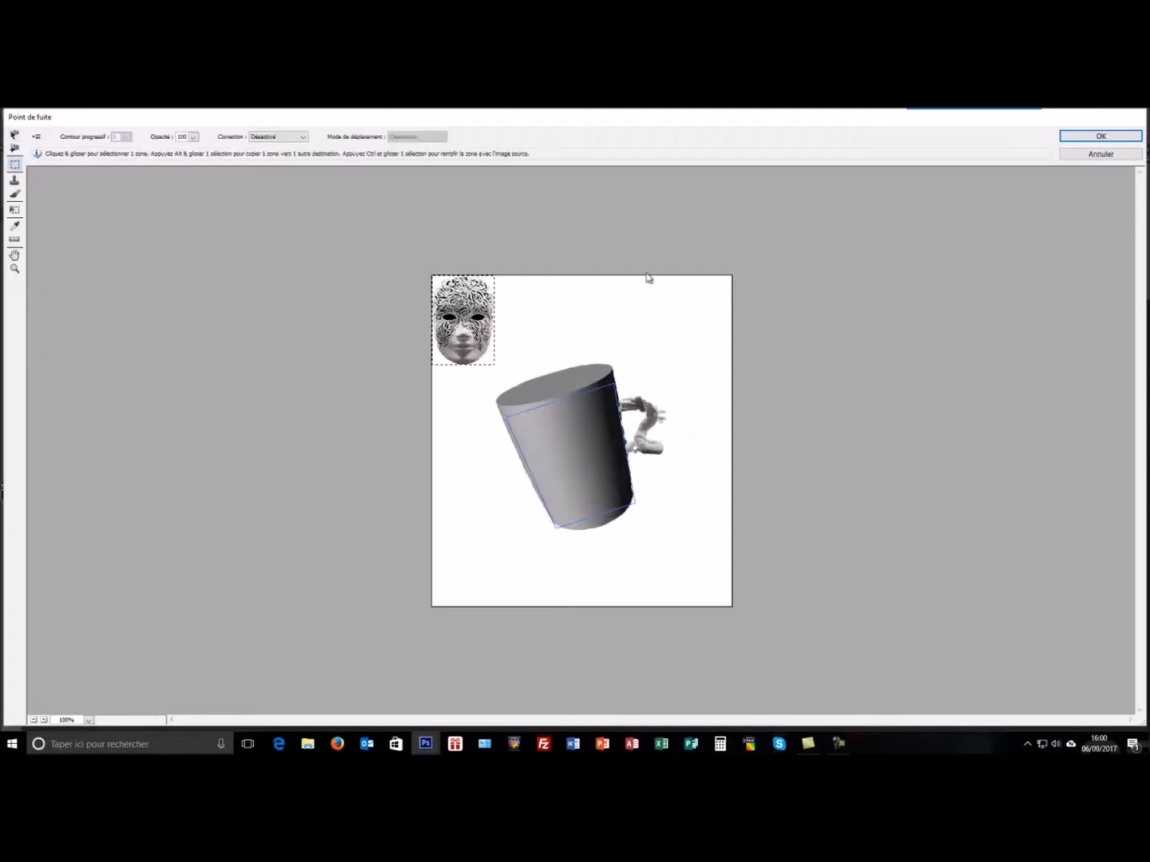
drag(470, 306, 569, 446)
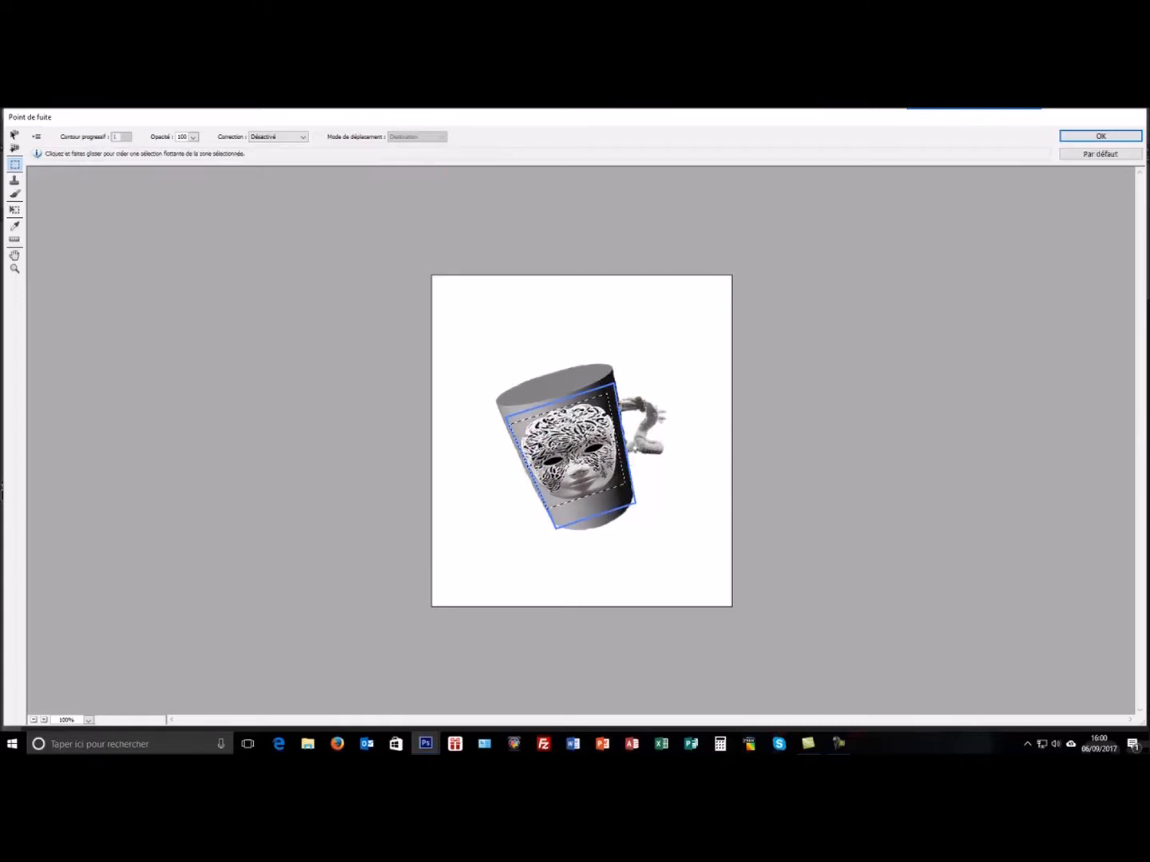
Step: Narrow the pasted mask from both sides, shift it down and stretch it slightly to centre it on the mug, and apply the Vanishing Point filter
key(t)
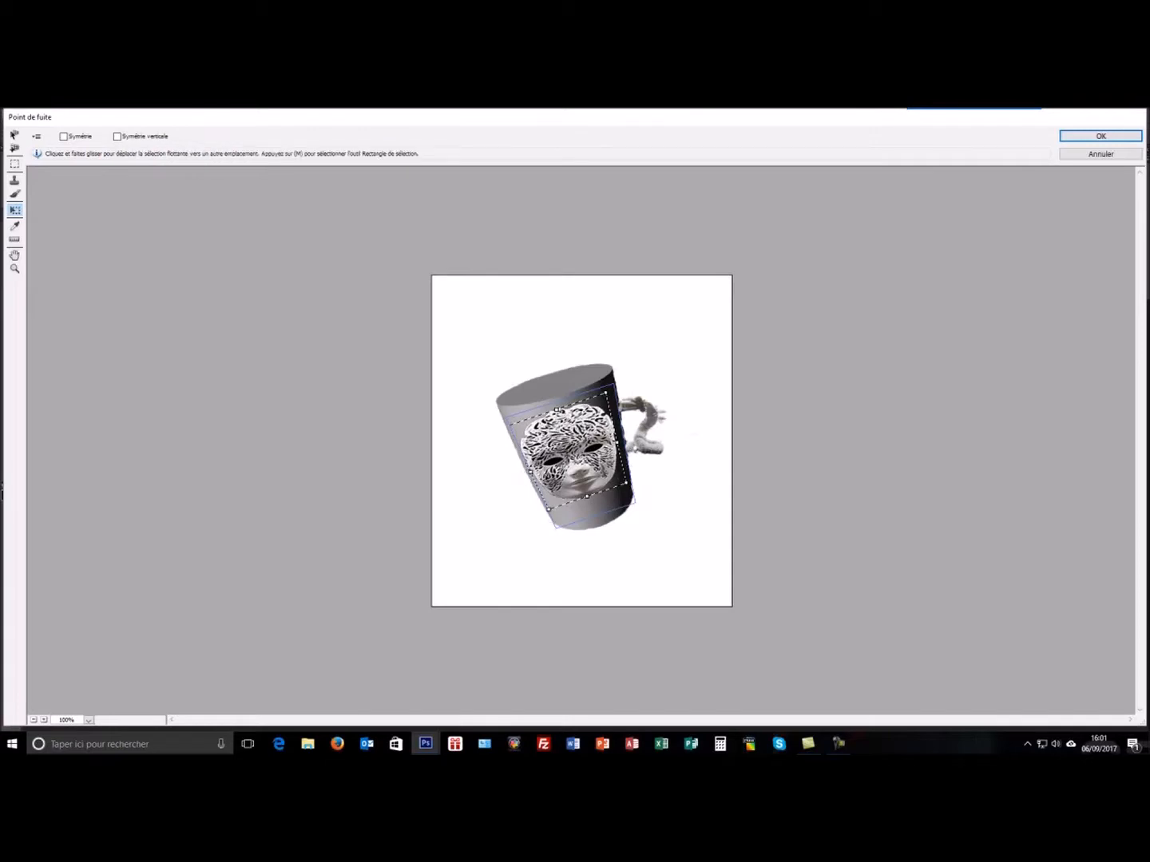
drag(529, 473, 542, 468)
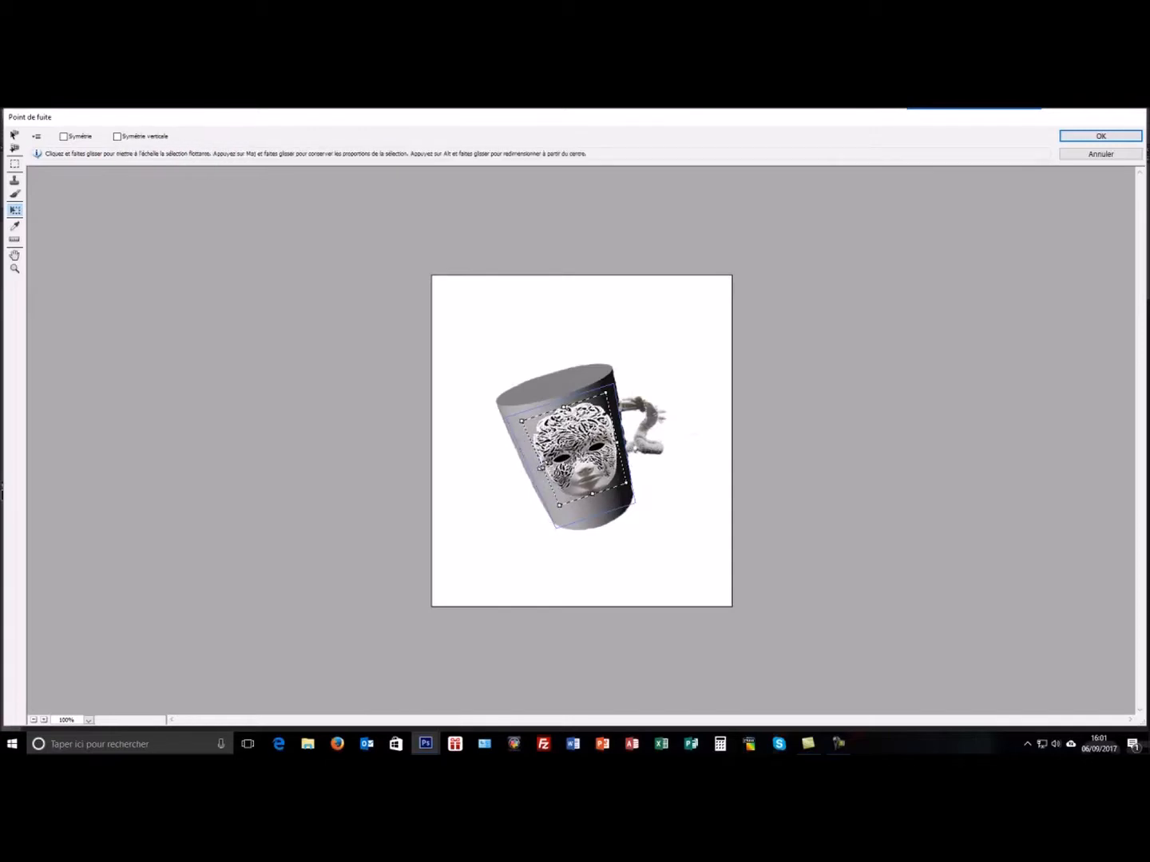
drag(621, 442, 608, 444)
drag(571, 452, 571, 460)
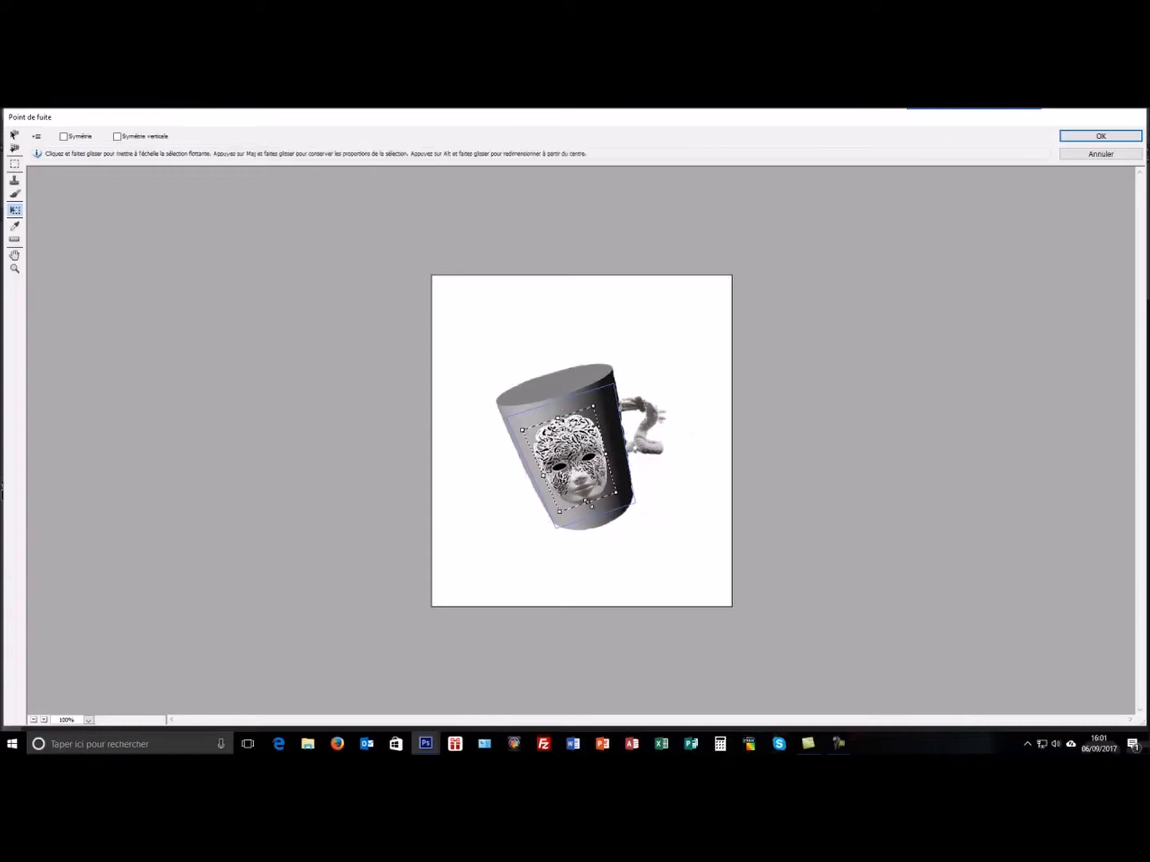
drag(588, 502, 589, 508)
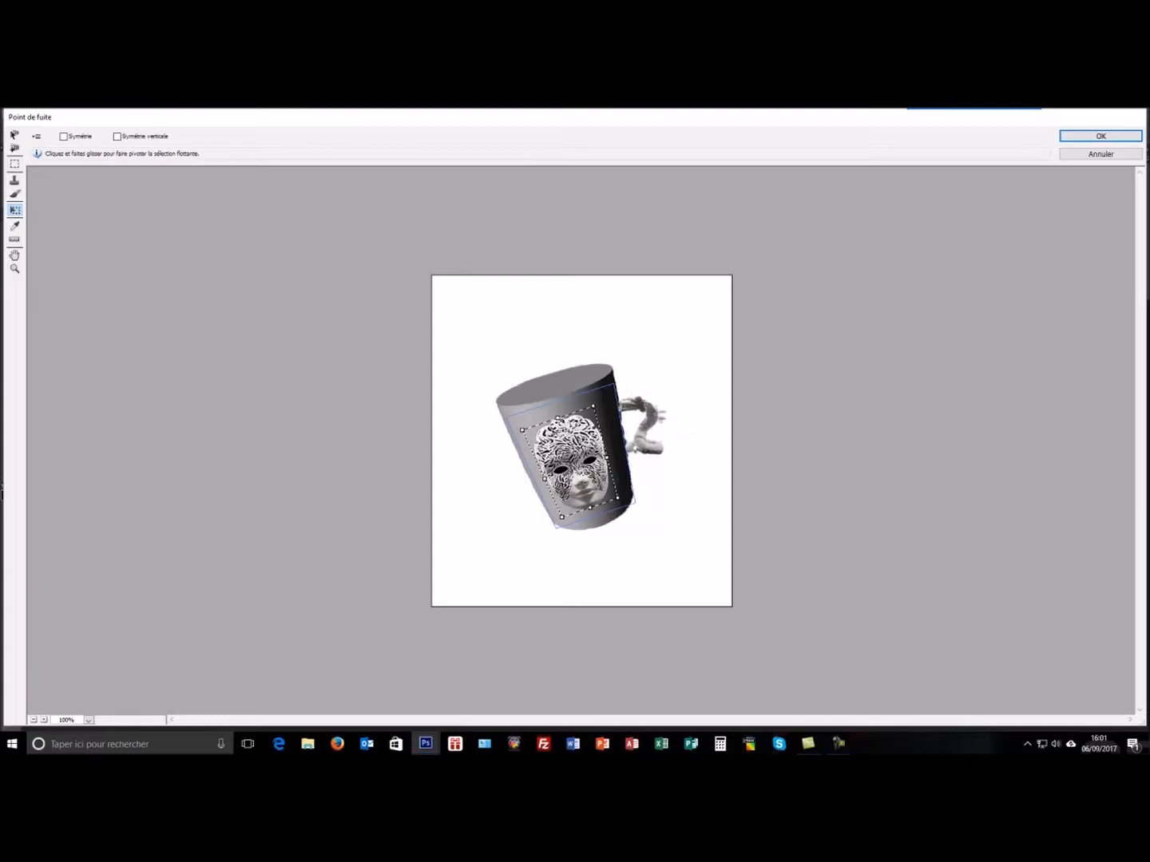
click(1124, 140)
Step: Close masque blanc.png, and in the mug image replace Calque 0 copie with a fresh duplicate of the masked mug layer, Calque 0
drag(819, 183, 766, 198)
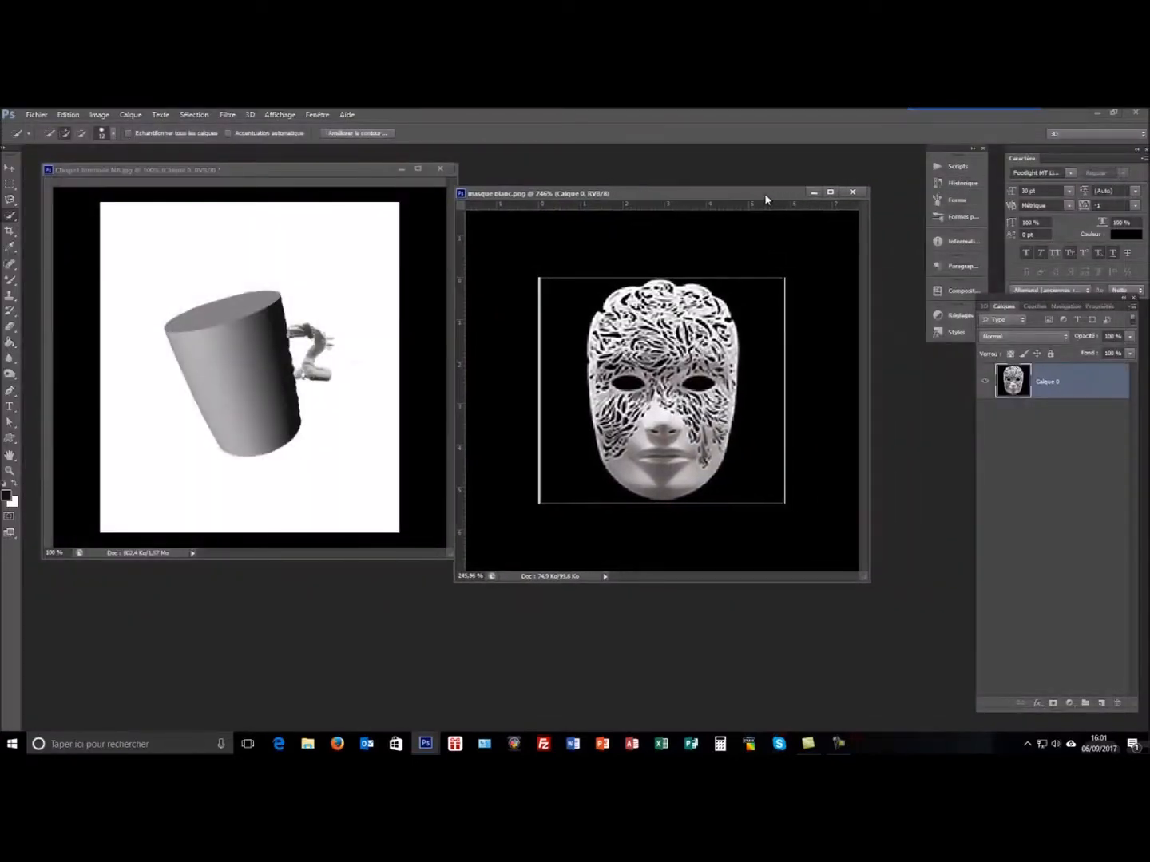
click(852, 192)
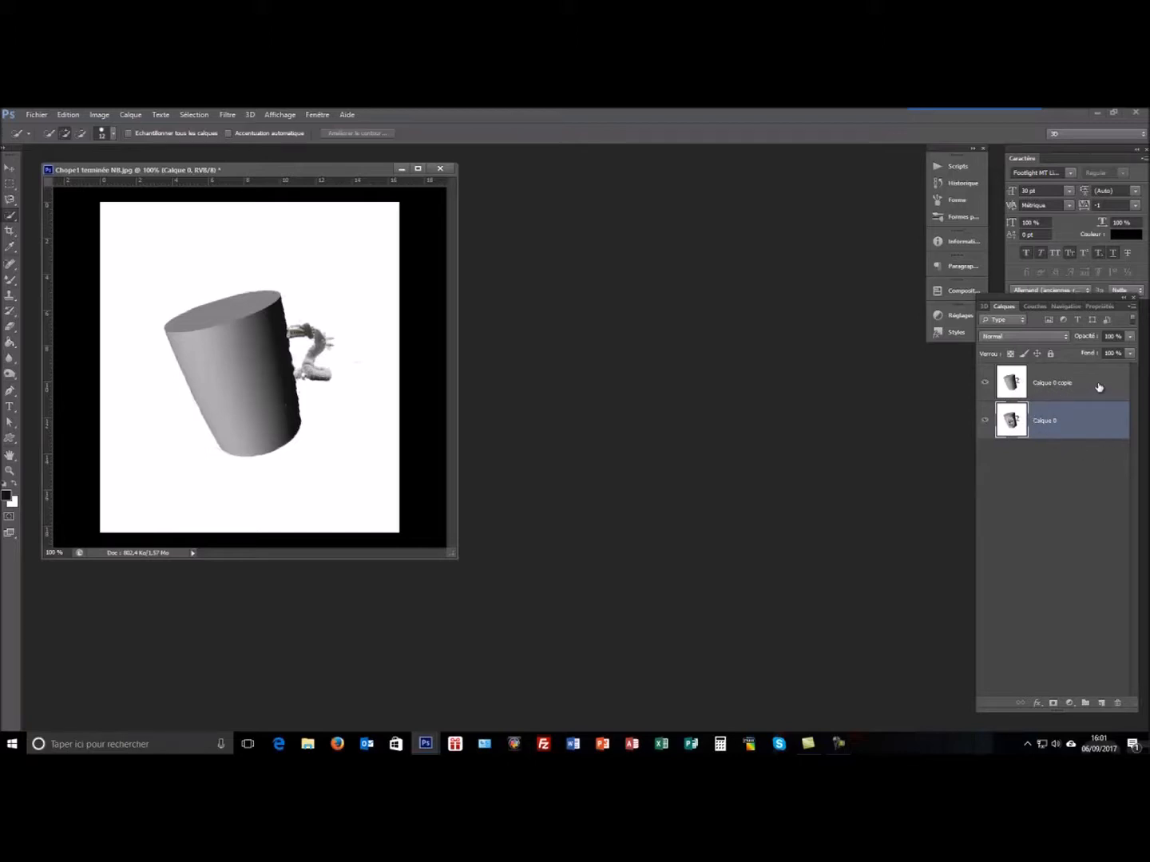
drag(1112, 383, 1119, 703)
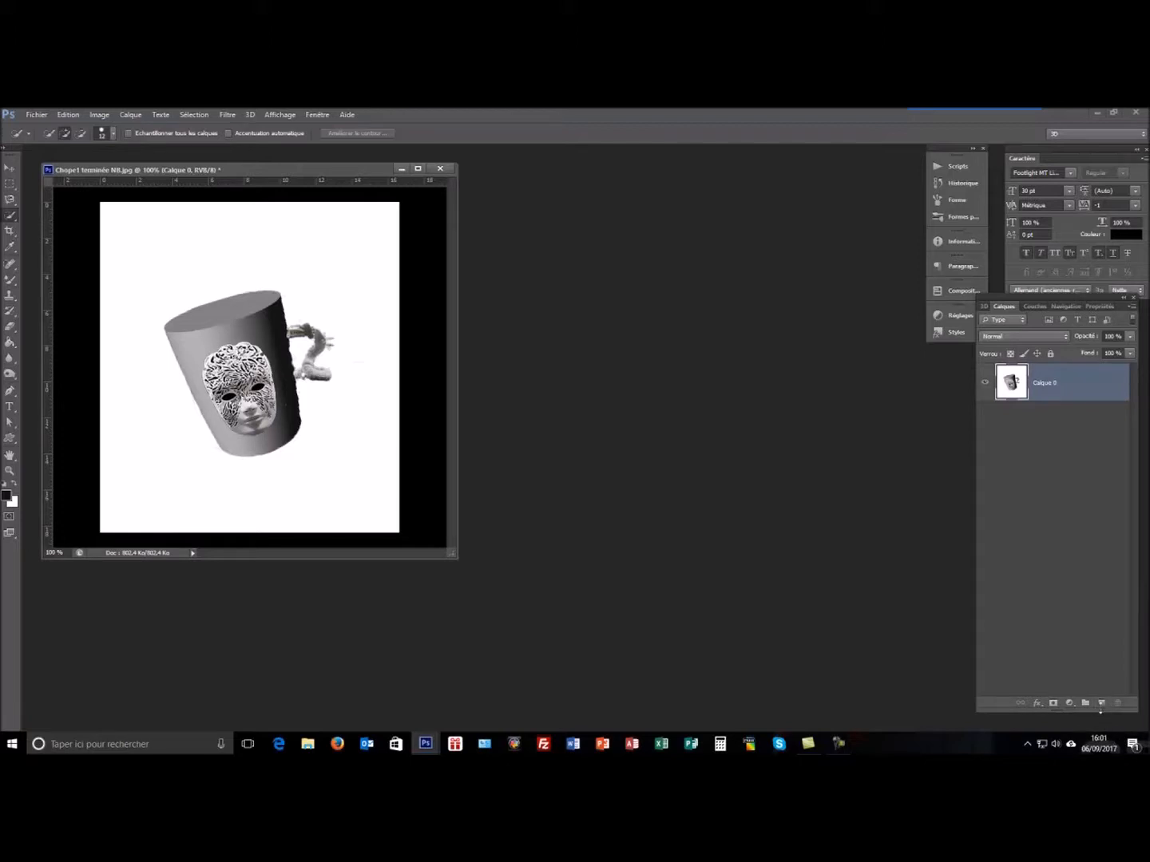
drag(1087, 395, 1102, 705)
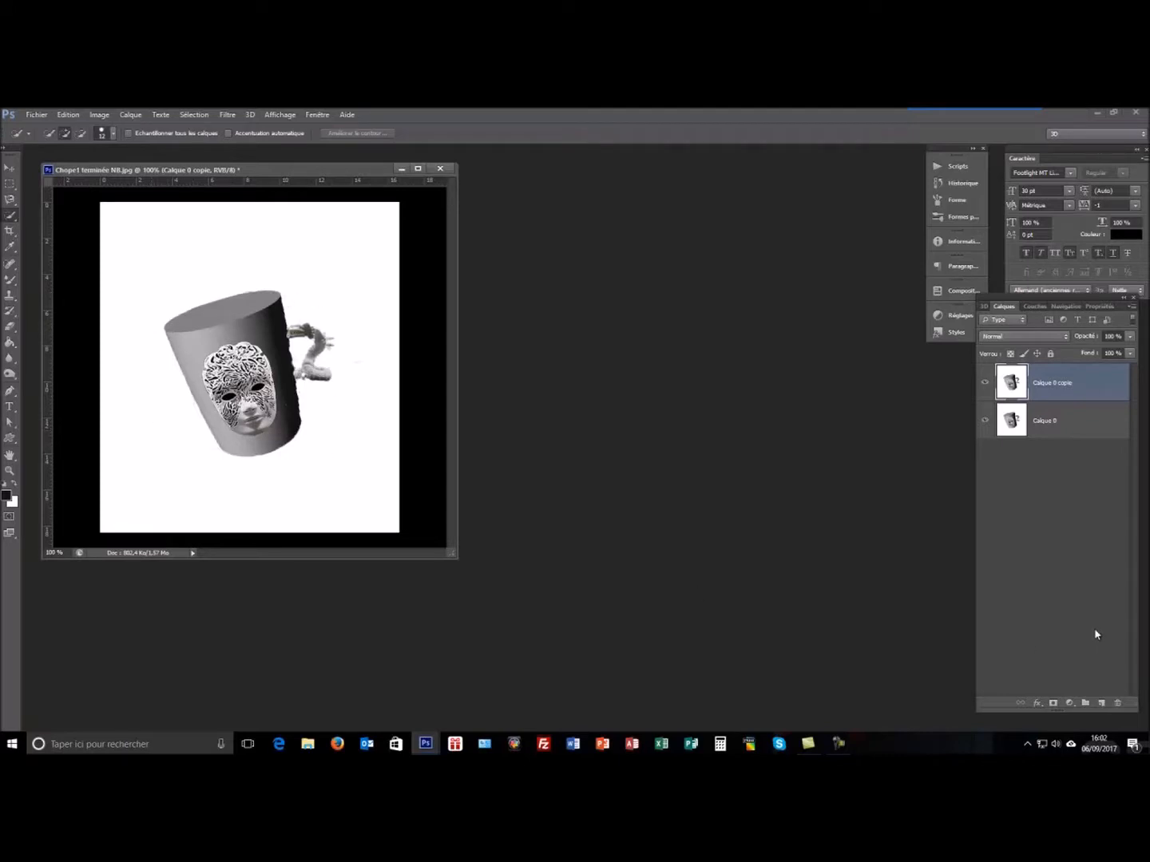
Step: Add a Teinte/Saturation adjustment layer above Calque 0 copie with Redéfinir enabled, tinting the mug soft brown with hue 24 and a low saturation
click(1069, 703)
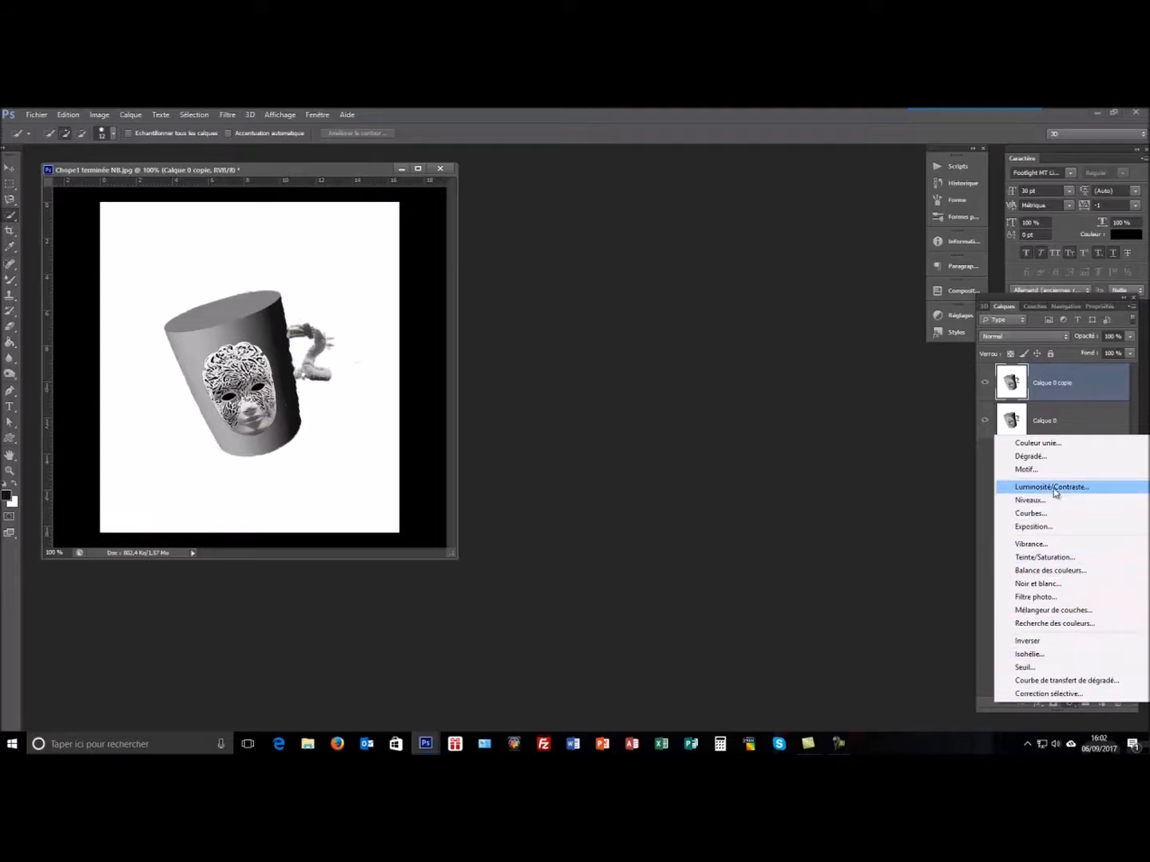
click(1048, 557)
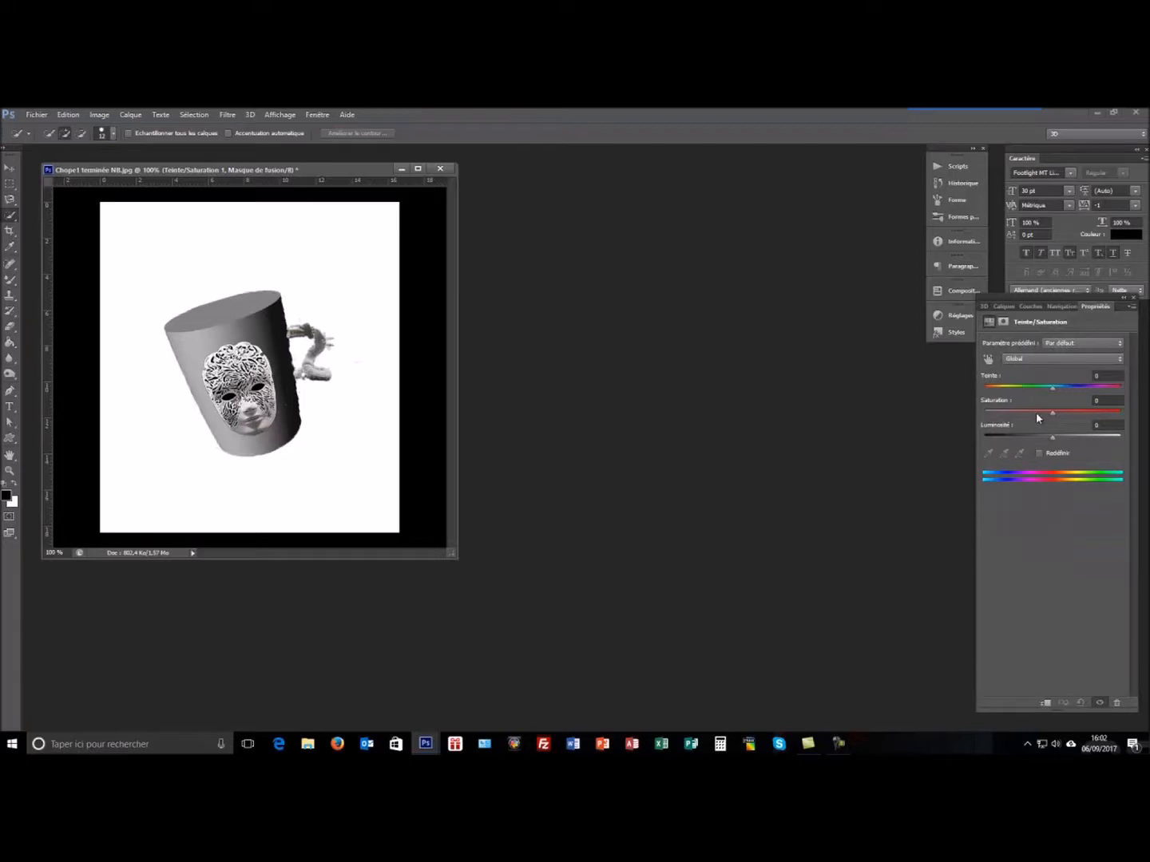
click(1038, 454)
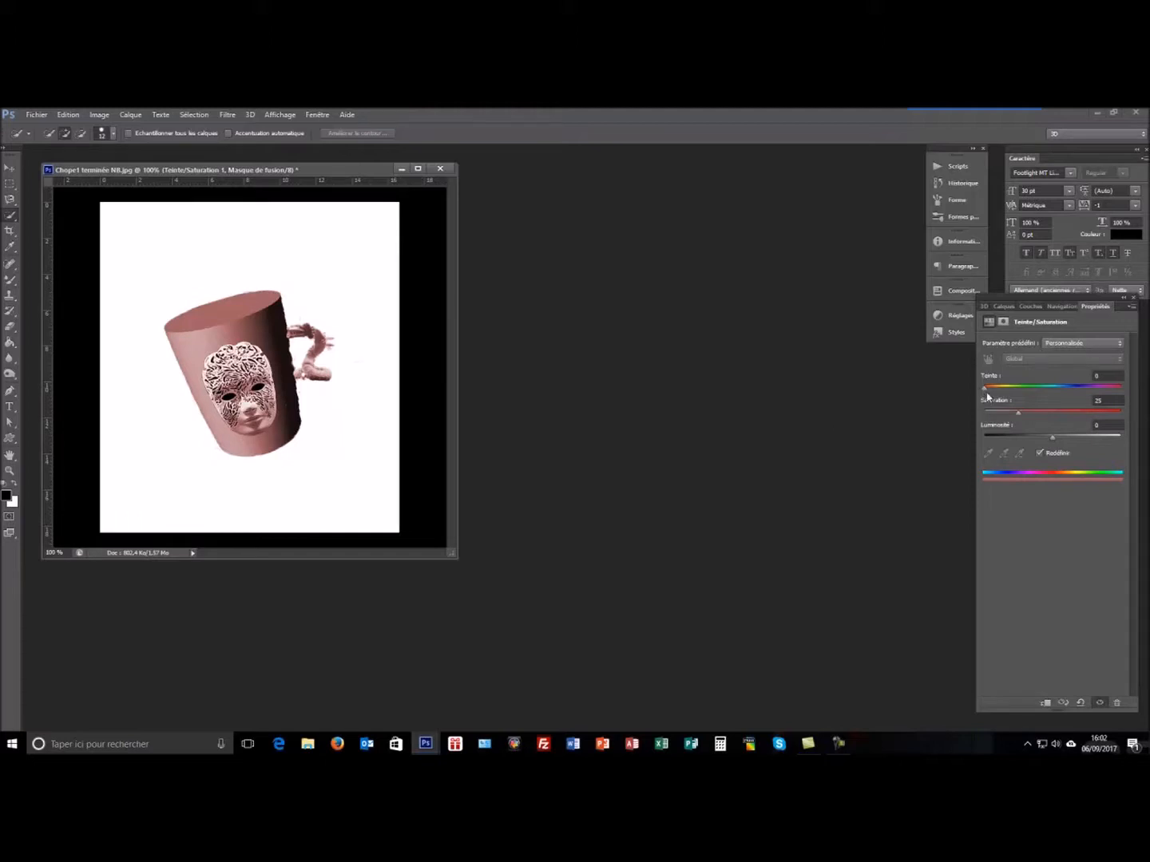
drag(986, 391, 1131, 415)
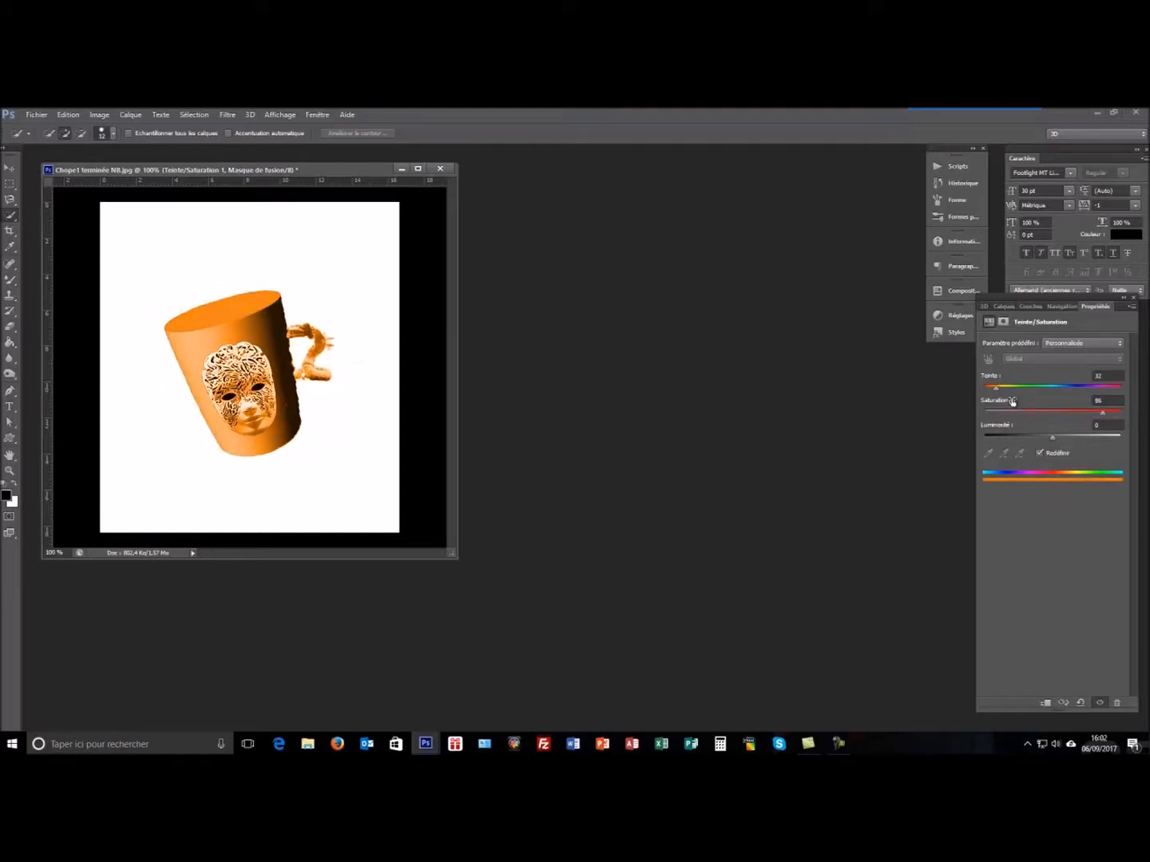
mouse_move(996, 391)
mouse_down()
mouse_move(1119, 391)
mouse_move(1079, 417)
mouse_move(1004, 416)
mouse_move(991, 412)
mouse_move(1097, 416)
mouse_move(1088, 389)
mouse_move(991, 390)
mouse_move(1009, 408)
mouse_up()
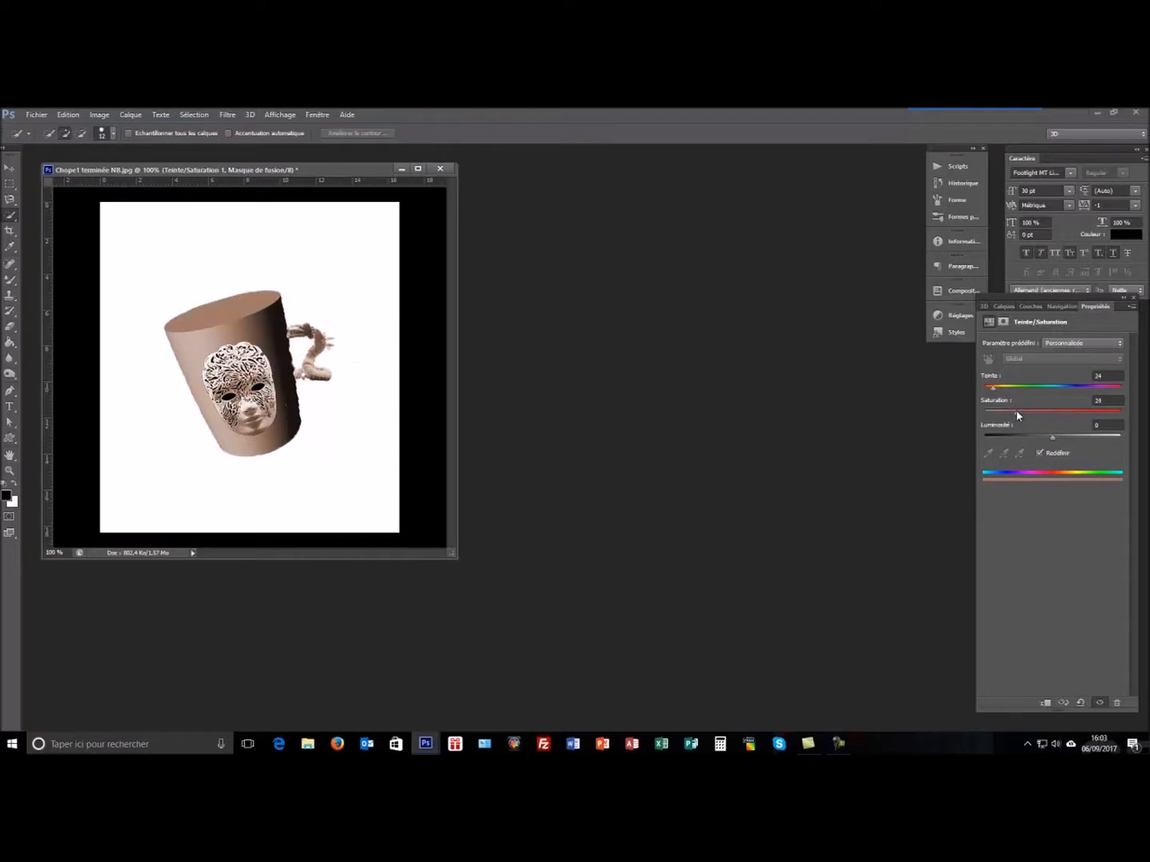
drag(1017, 412, 1021, 412)
click(1003, 306)
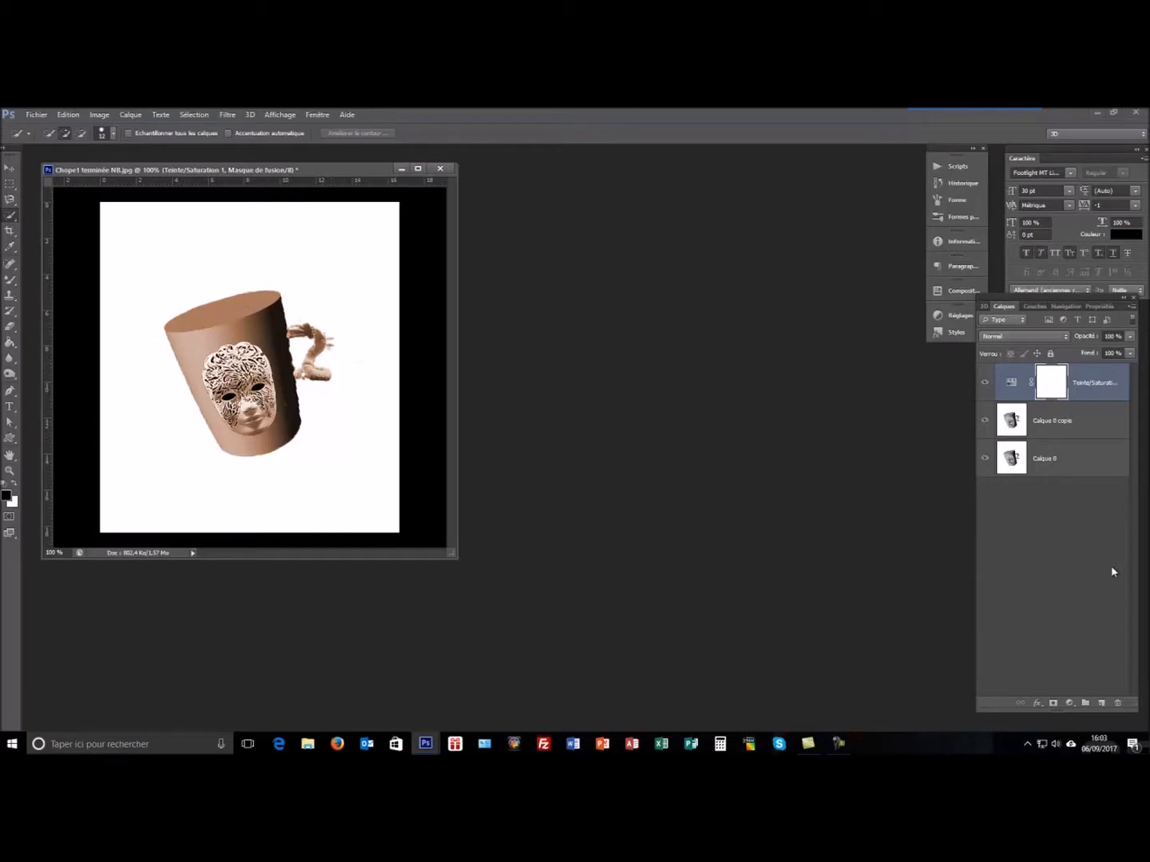
Step: Merge all visible layers into Calque 0 and duplicate the merged layer
right_click(1081, 460)
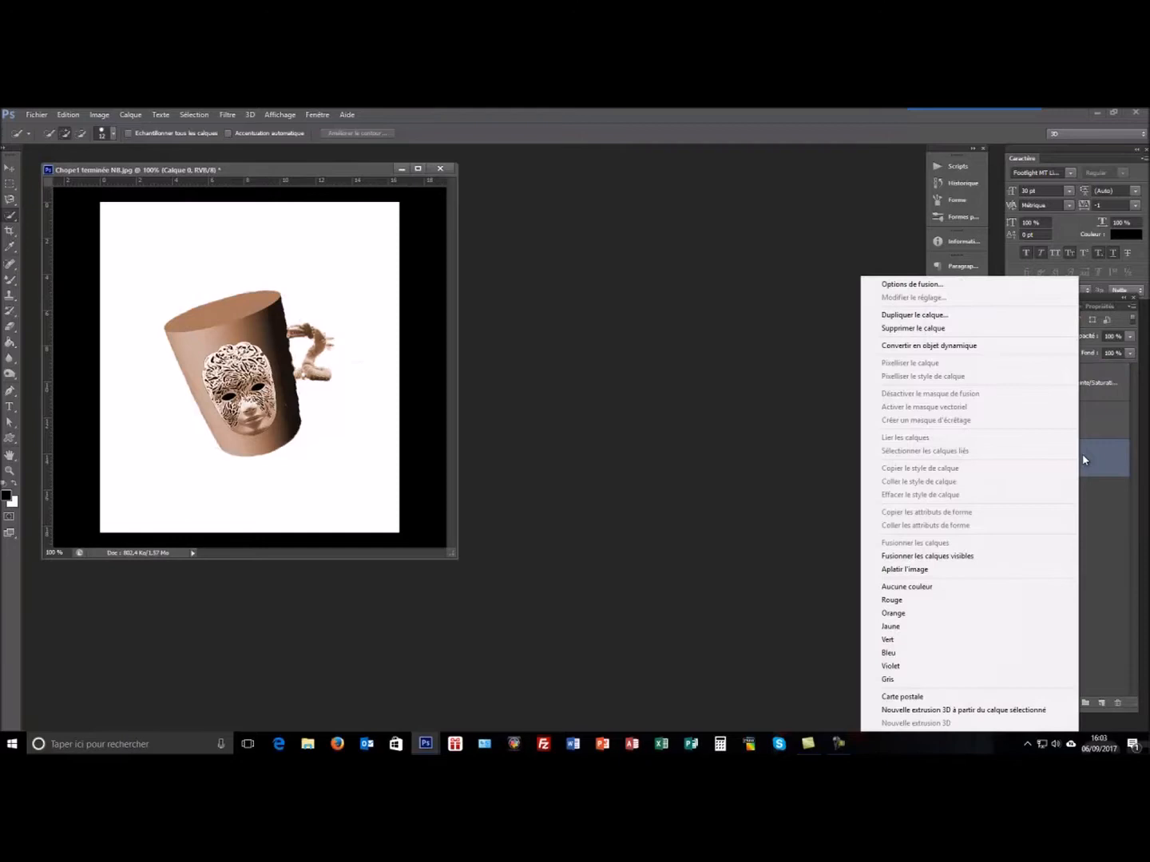
click(958, 558)
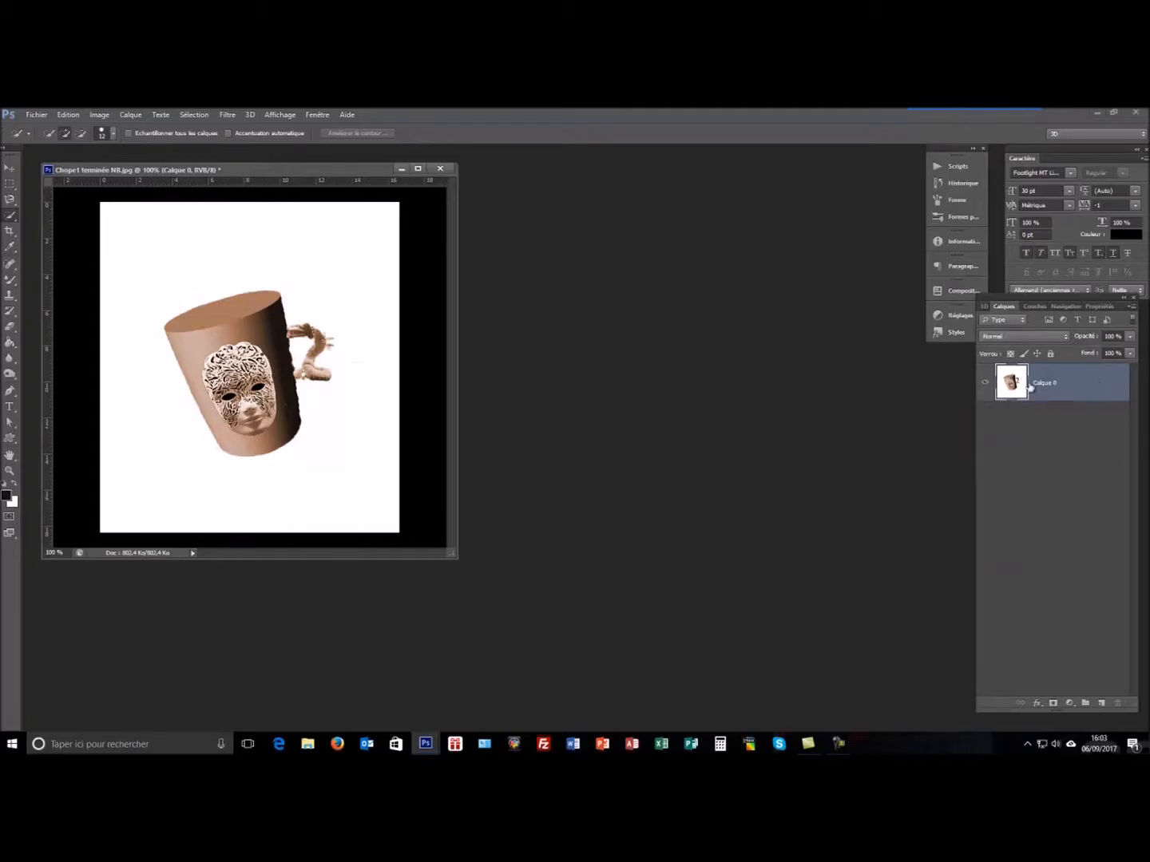
drag(1106, 383, 1101, 702)
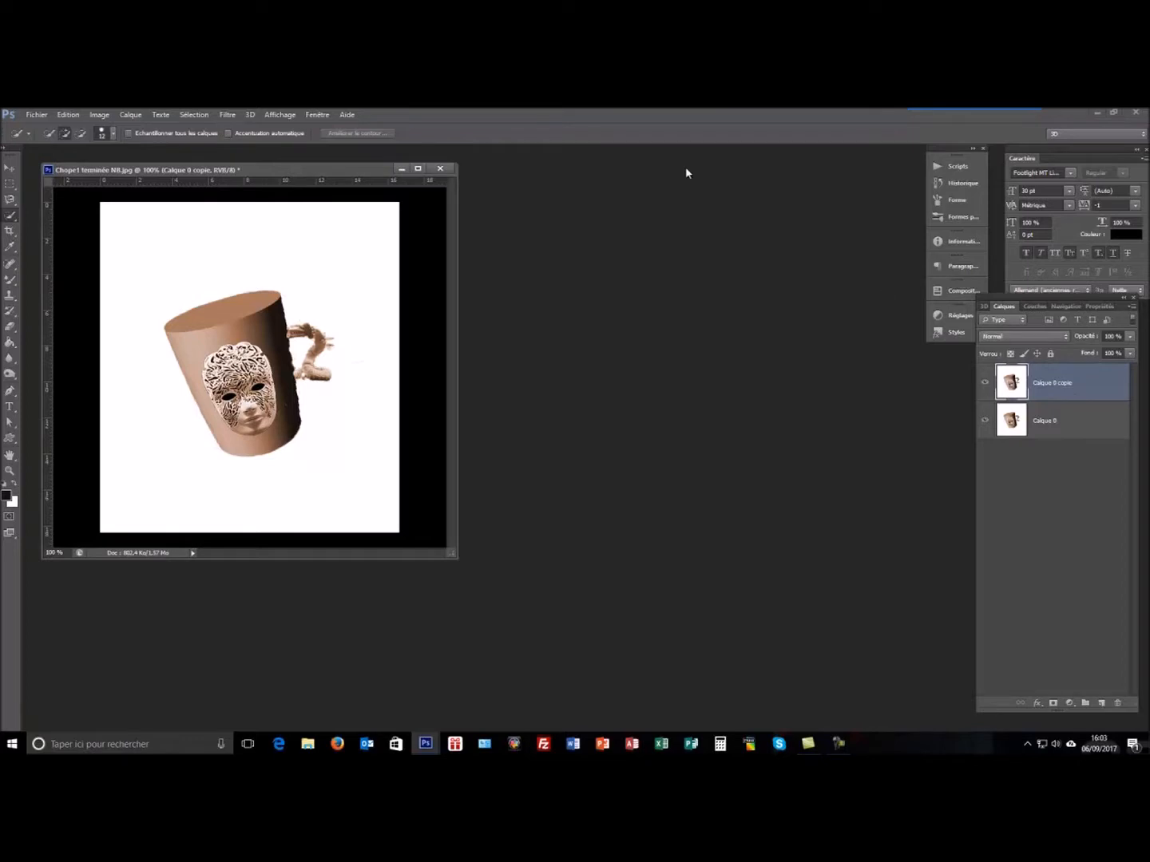
Step: Open mur en pierres.png and place it in a separate floating window beside the mug image
click(38, 119)
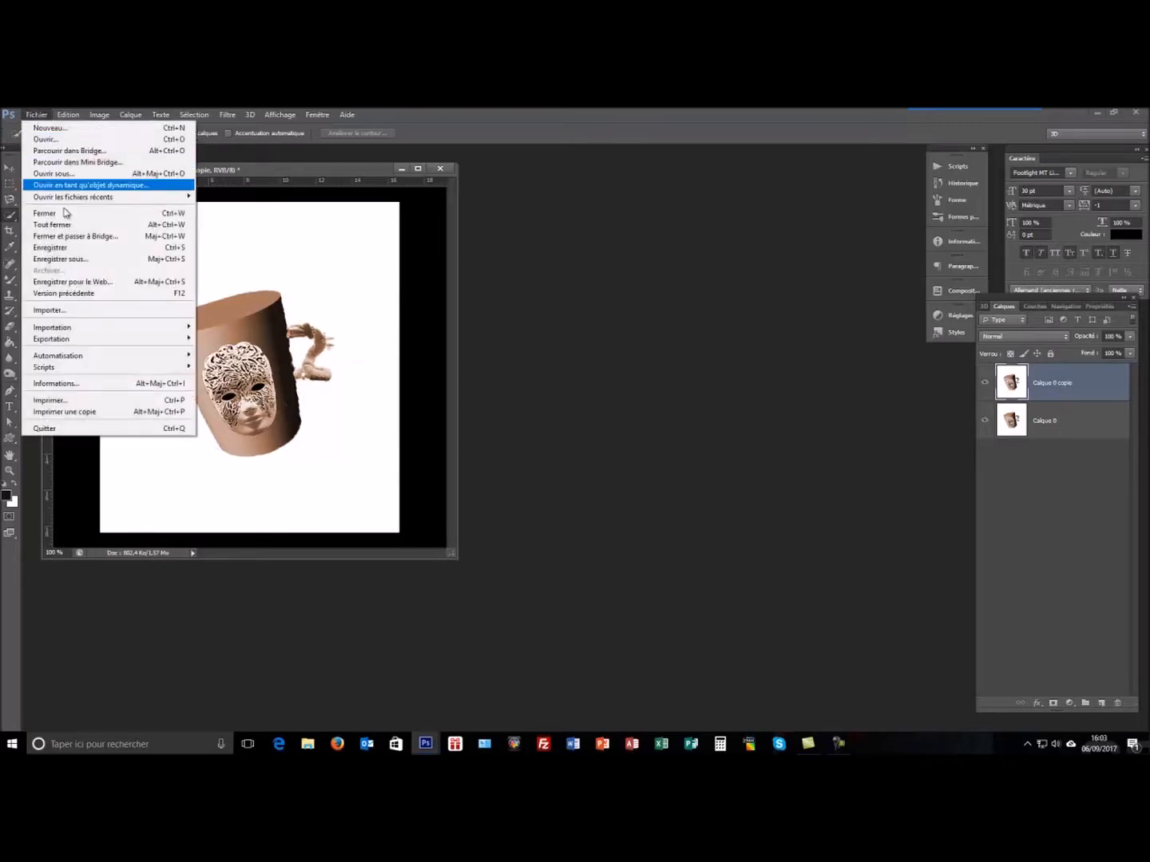
click(57, 142)
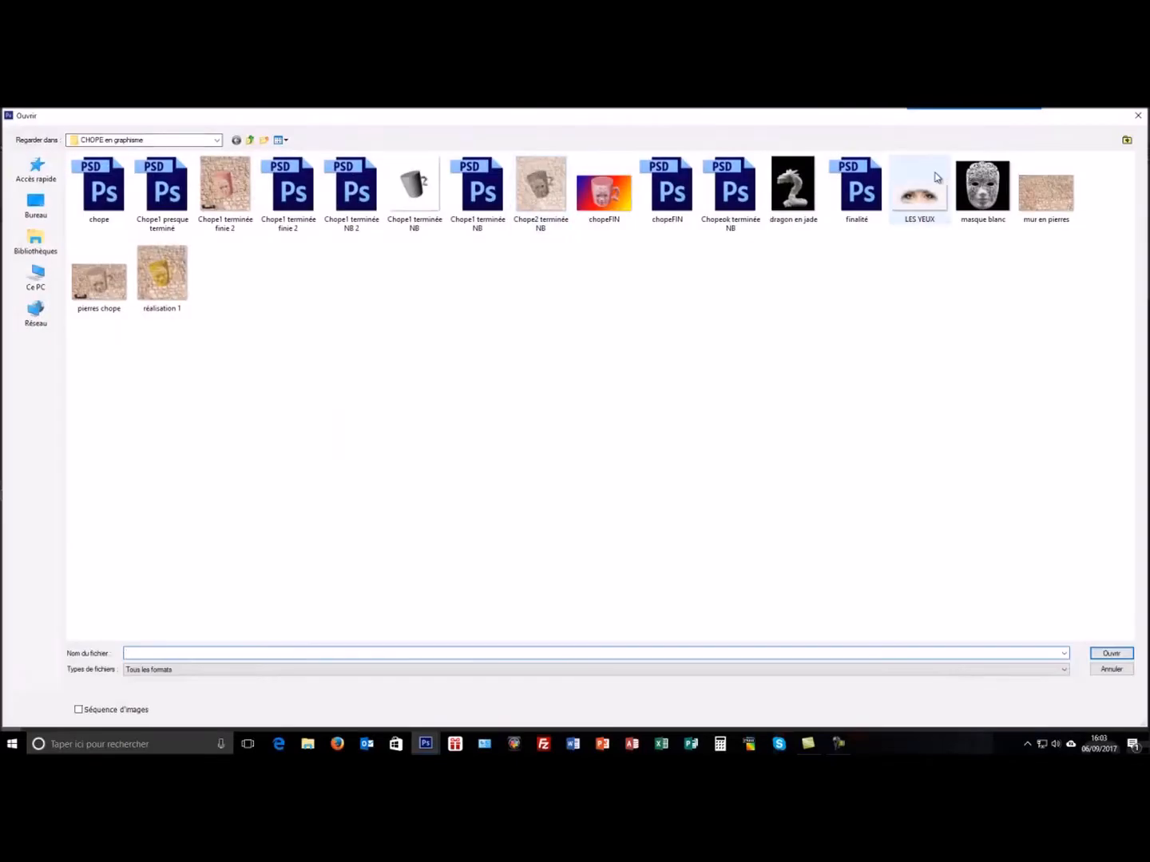
click(1043, 197)
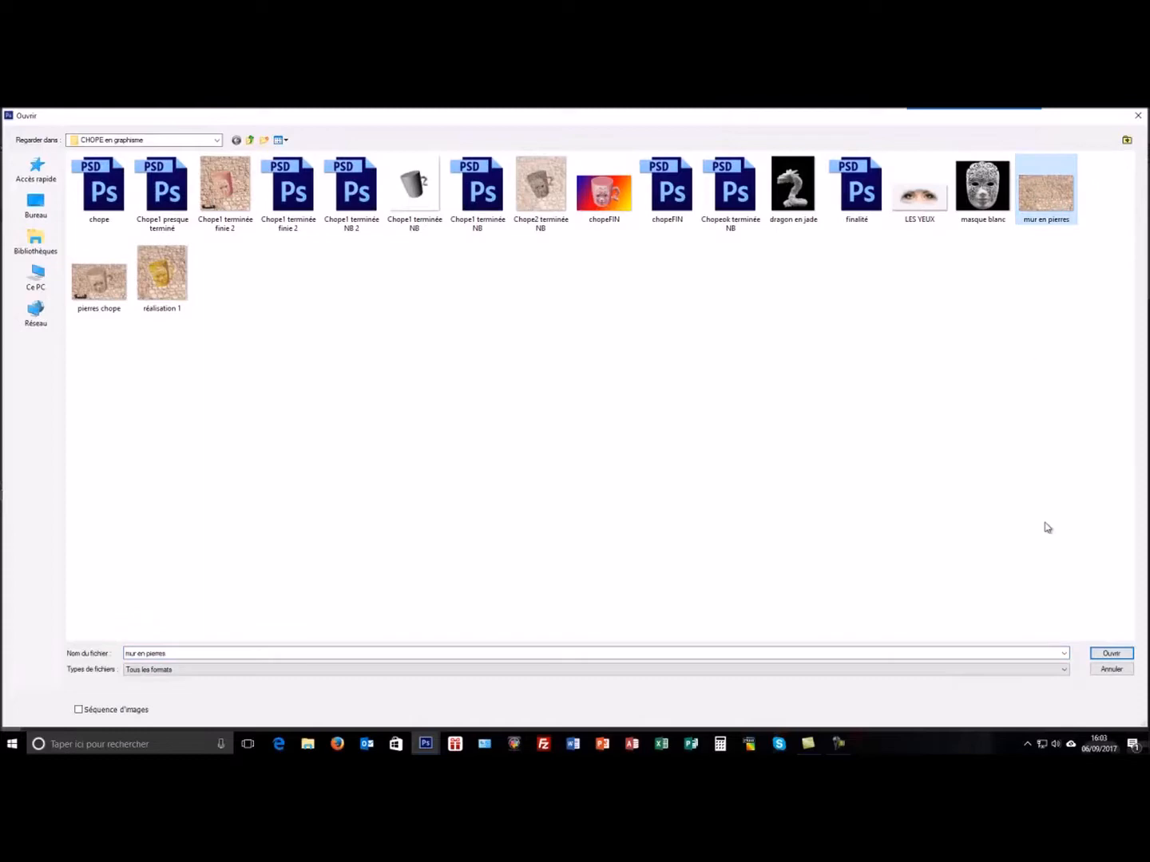
click(1112, 653)
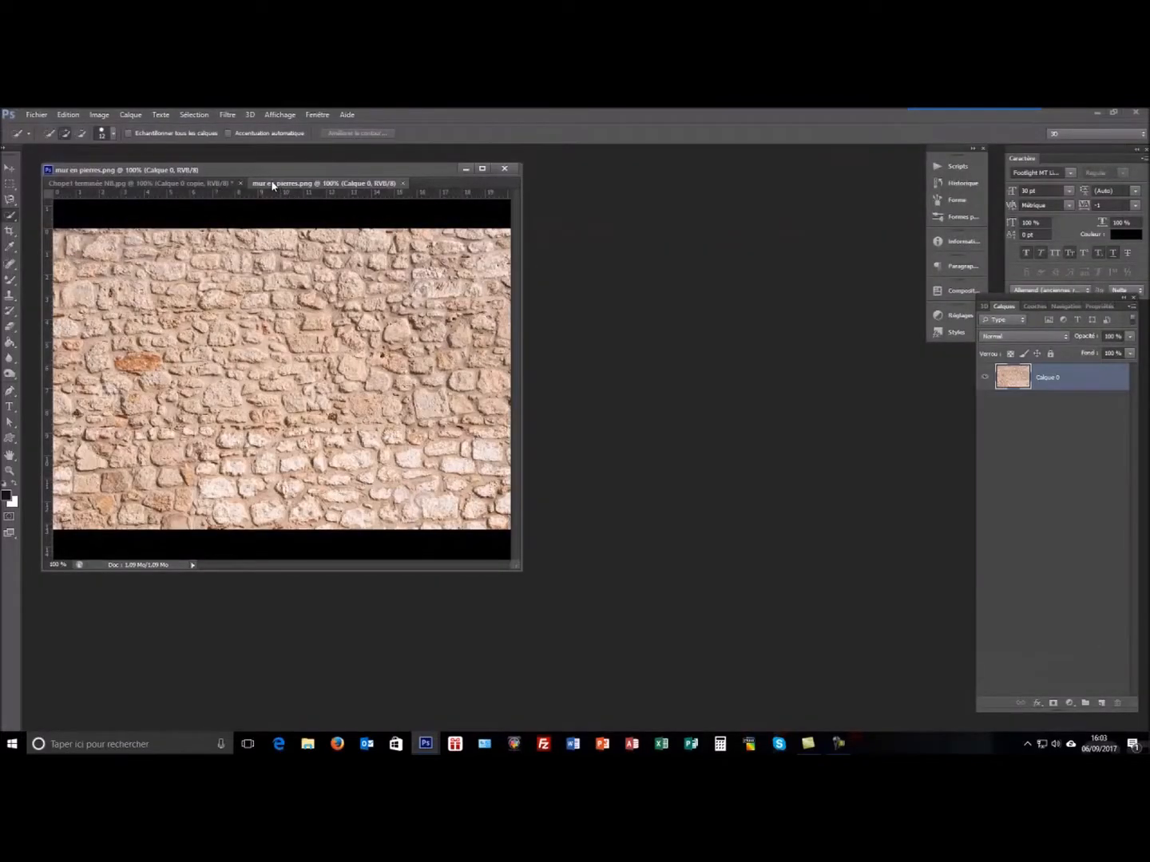
drag(272, 184, 549, 310)
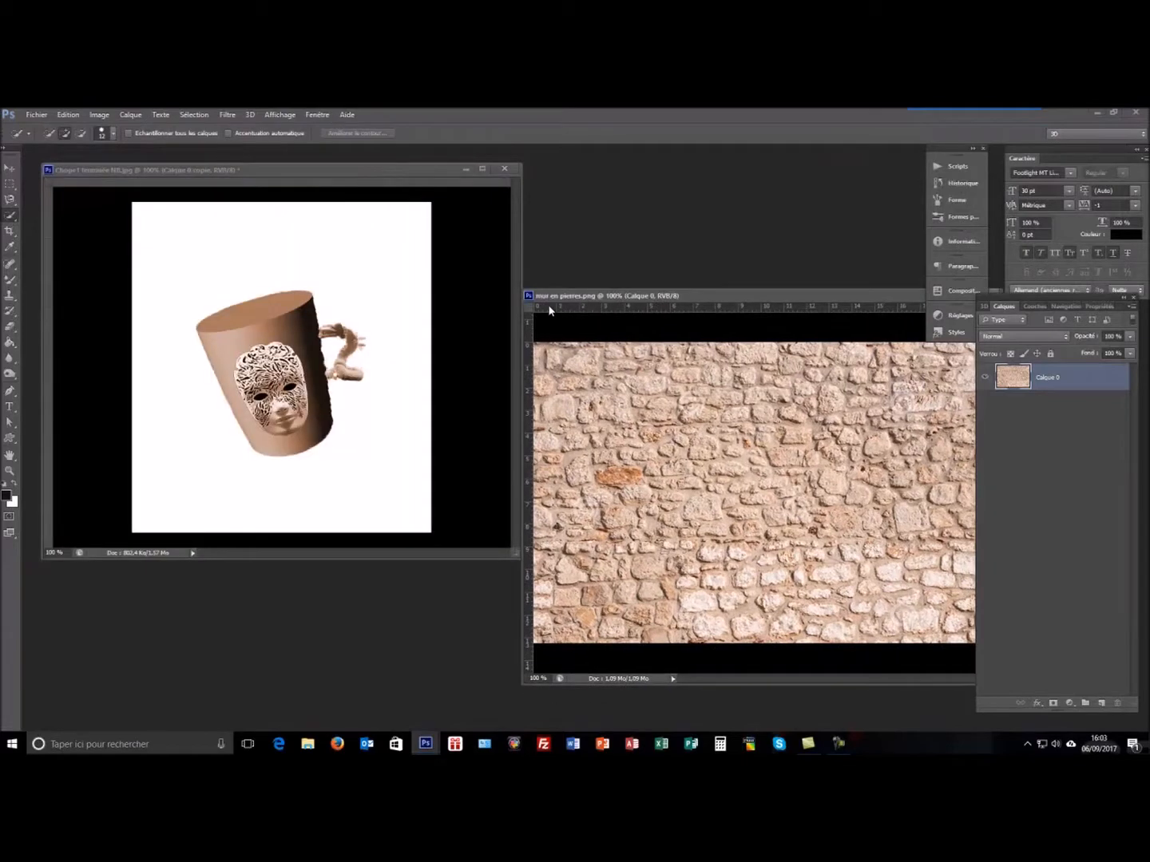
Step: Marquee-select a full-height rectangle from the stone wall's left edge across most of its width, and convert its Calque 0 to a smart object and rasterize it
click(10, 183)
drag(529, 344, 866, 645)
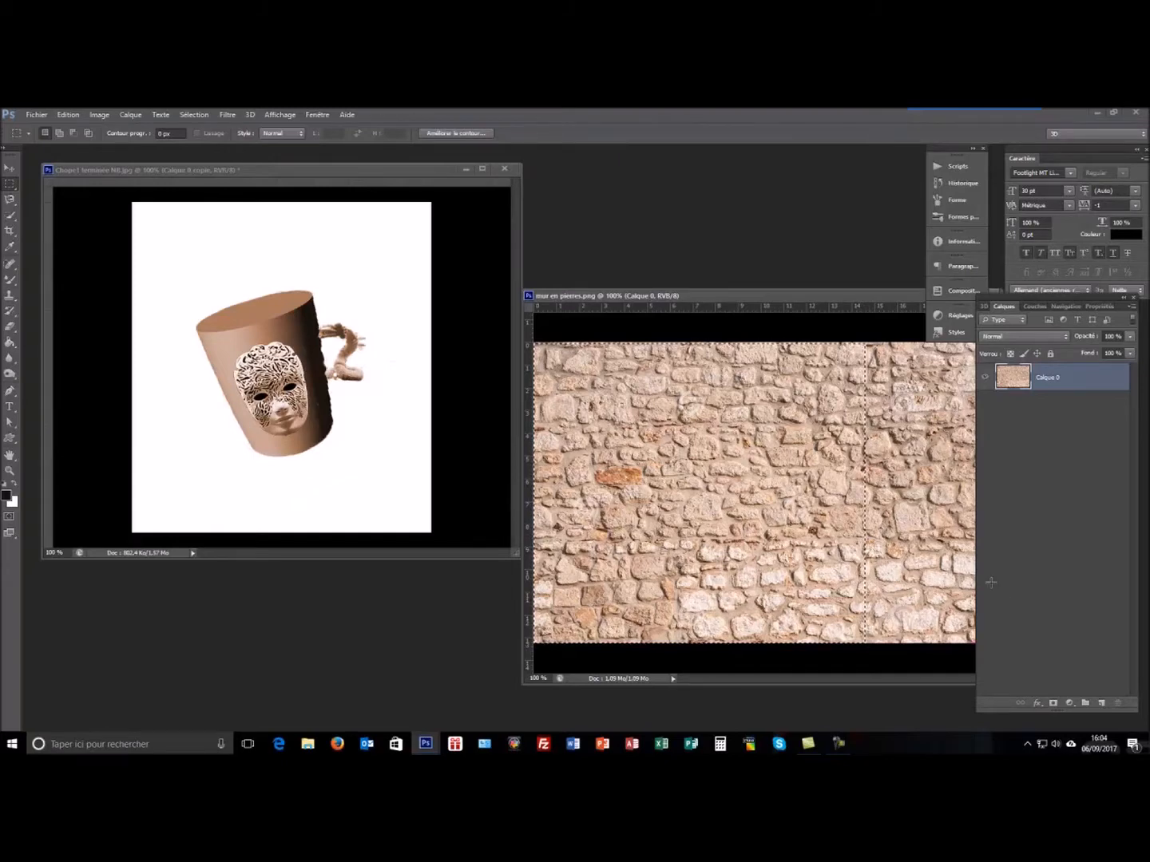
right_click(1016, 388)
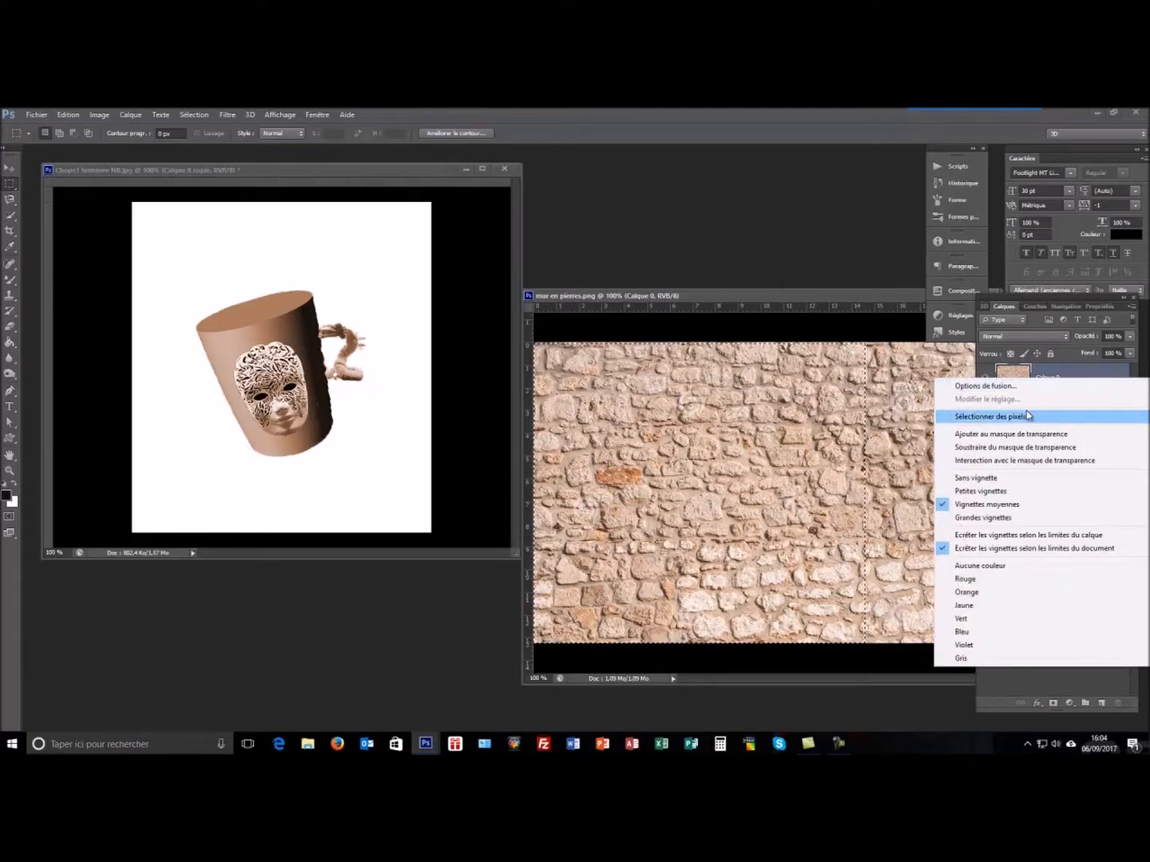
click(1106, 376)
right_click(1106, 376)
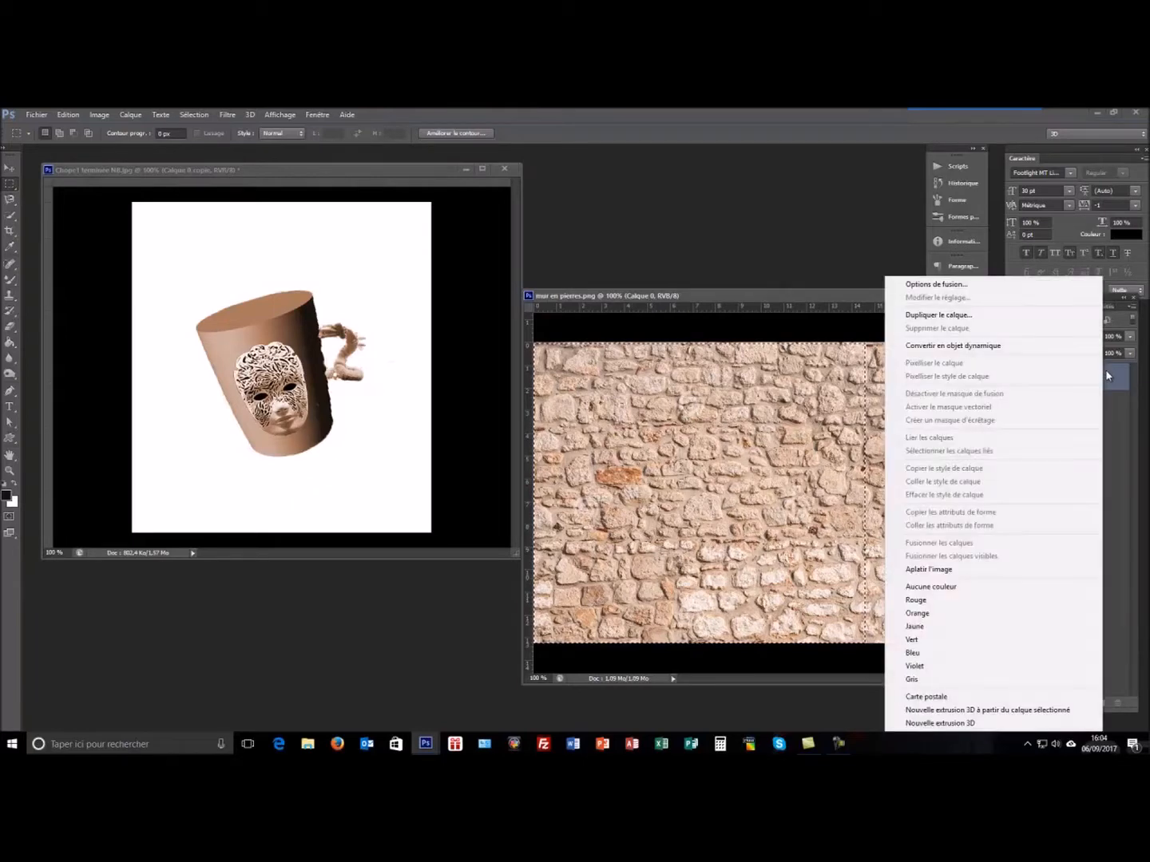
click(990, 347)
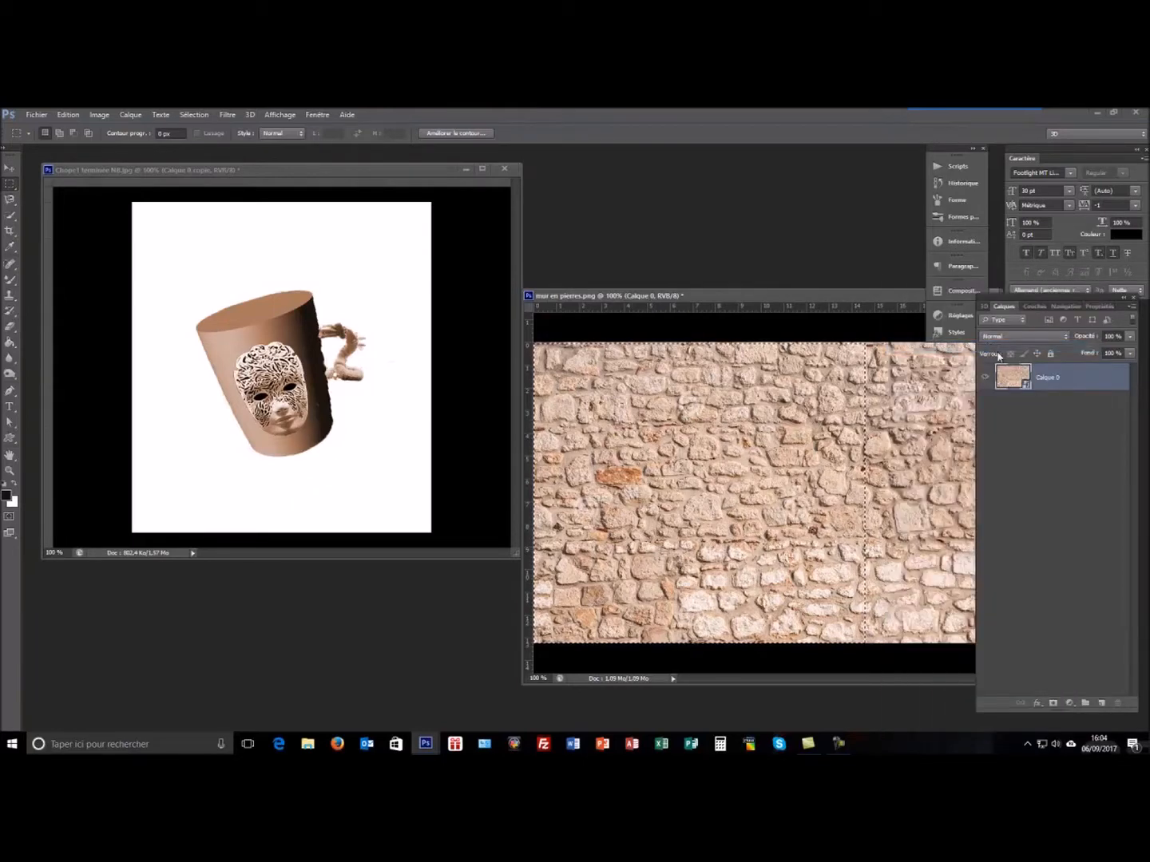
right_click(1093, 382)
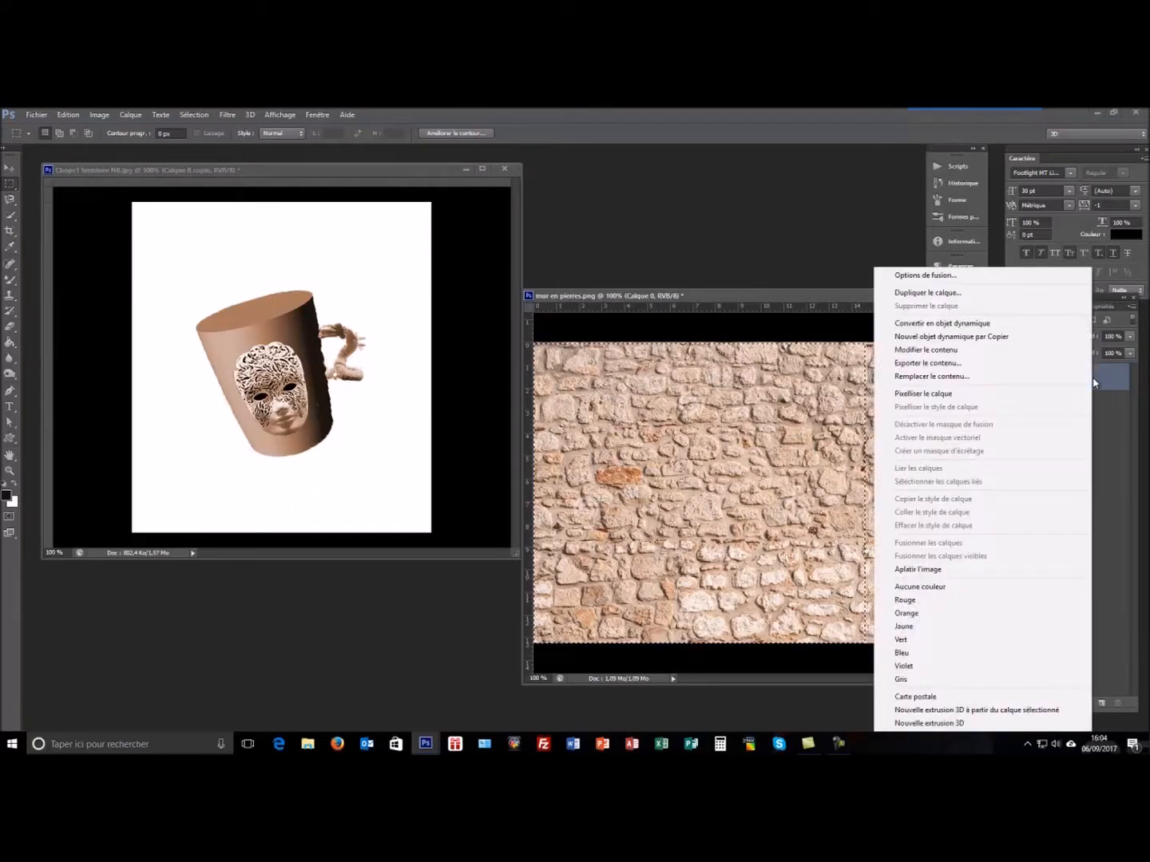
click(986, 395)
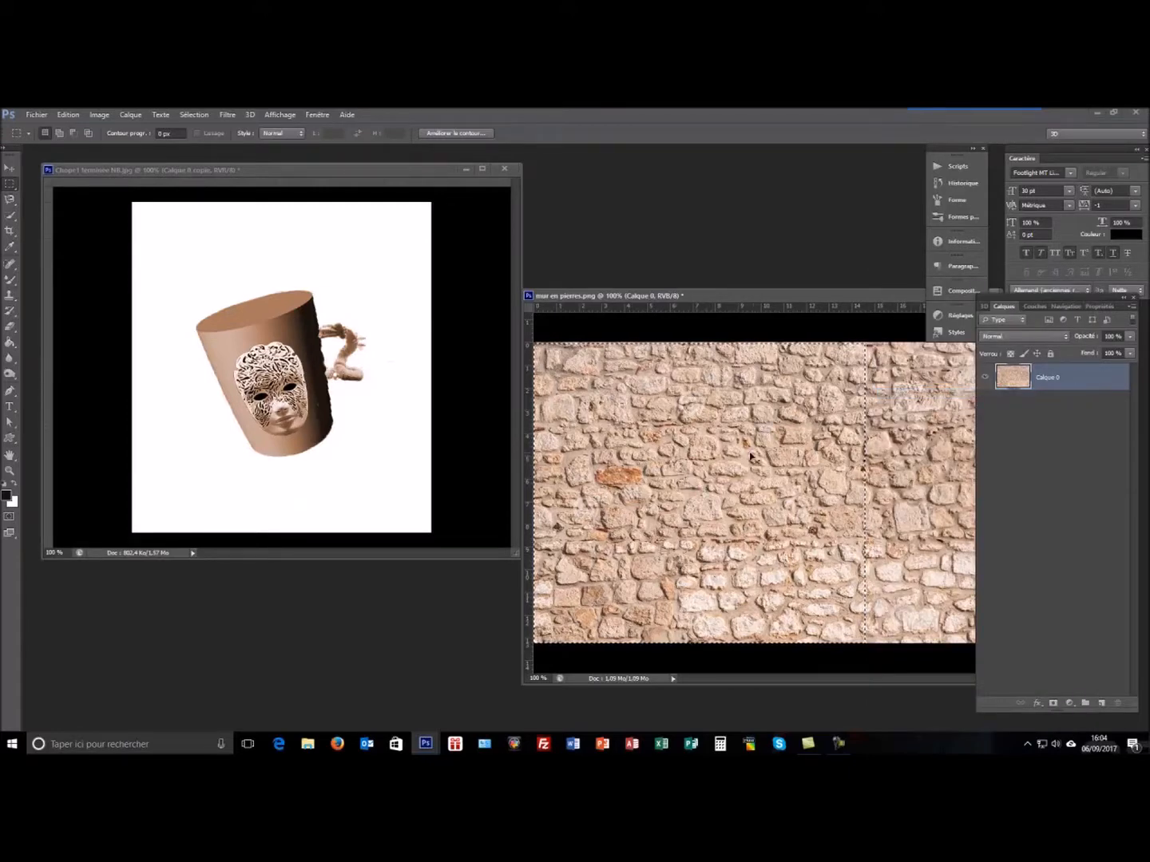
Step: Copy the selected wall portion into the mug image and free-transform it to 90.58% width and 110.02% height, filling the whole canvas
drag(725, 444, 300, 304)
drag(328, 310, 317, 309)
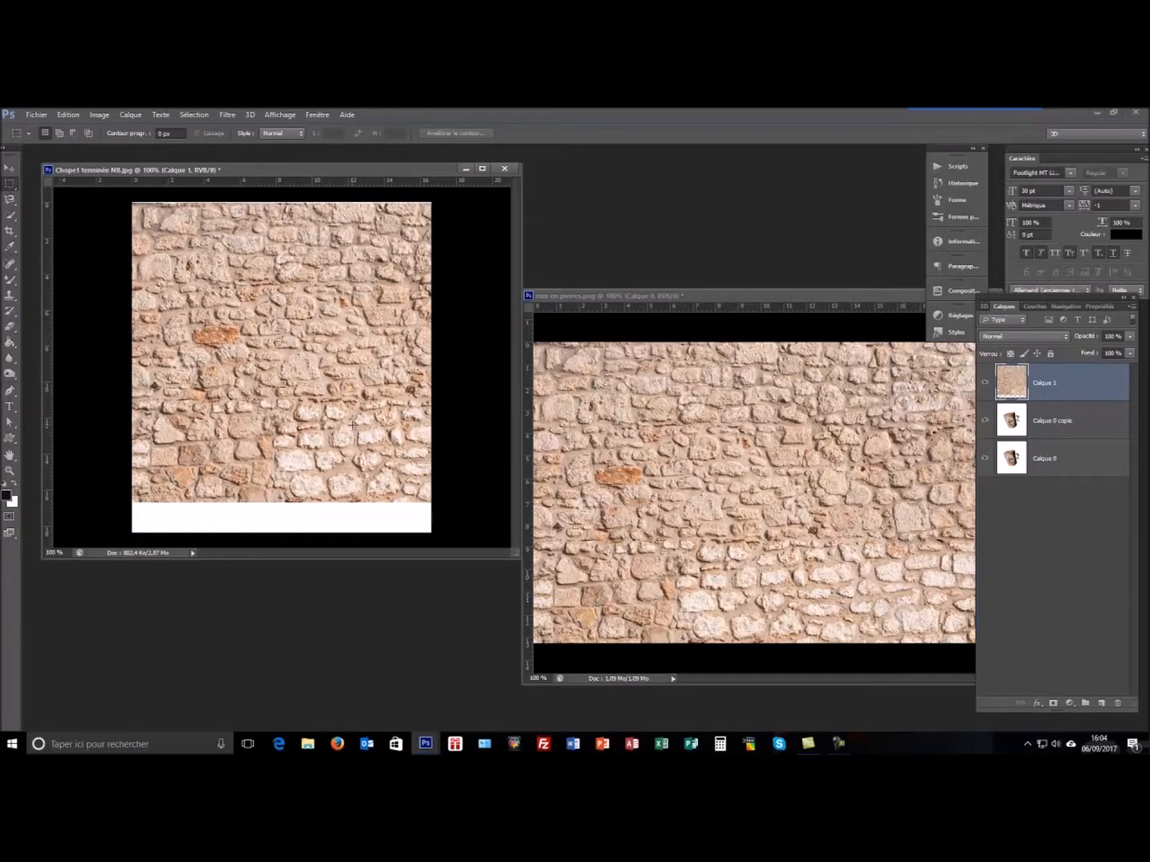
key(ctrl+t)
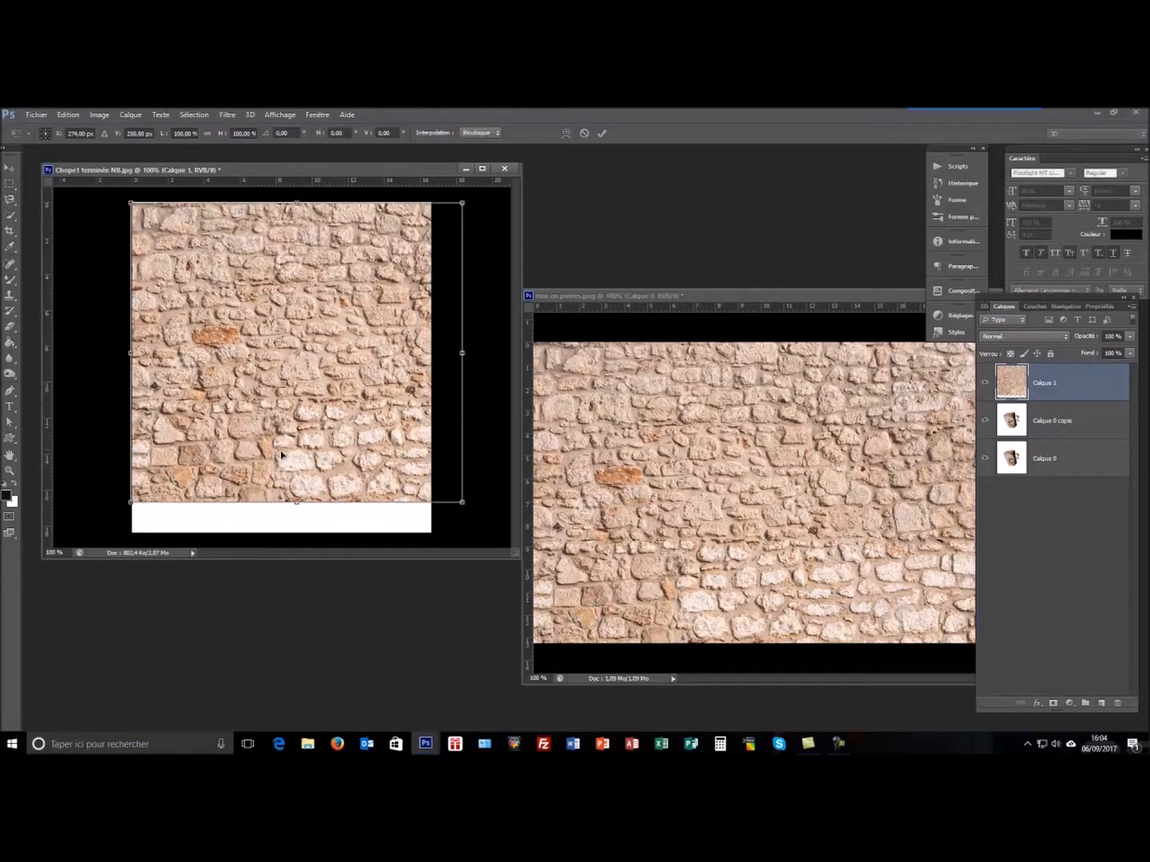
drag(297, 502, 296, 533)
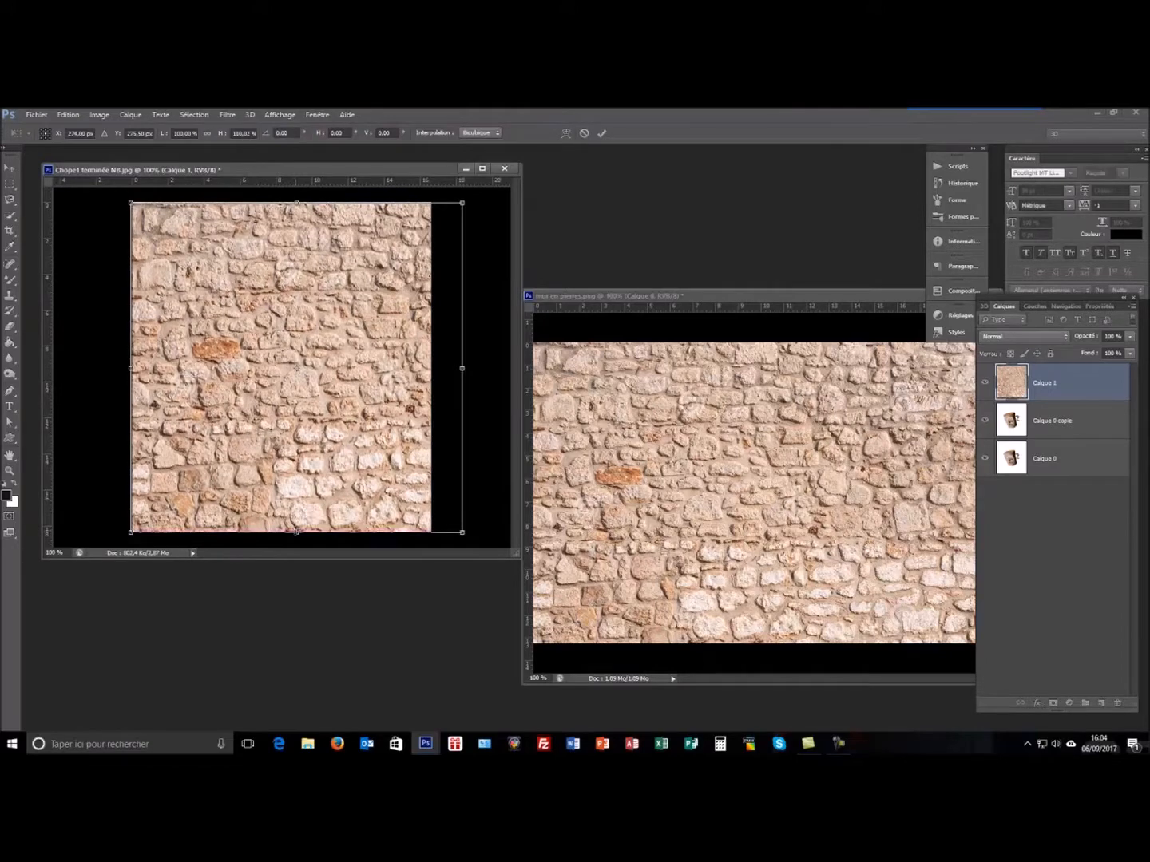
drag(462, 369, 429, 371)
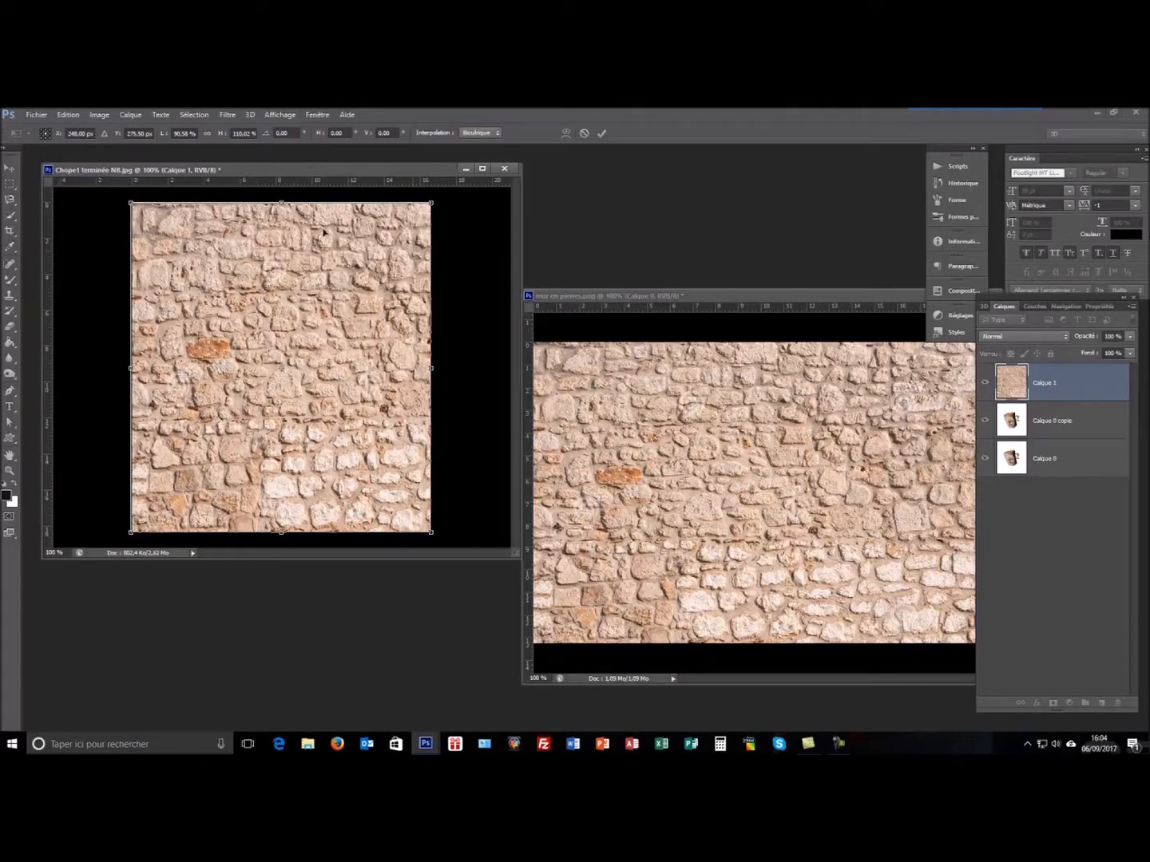
click(603, 132)
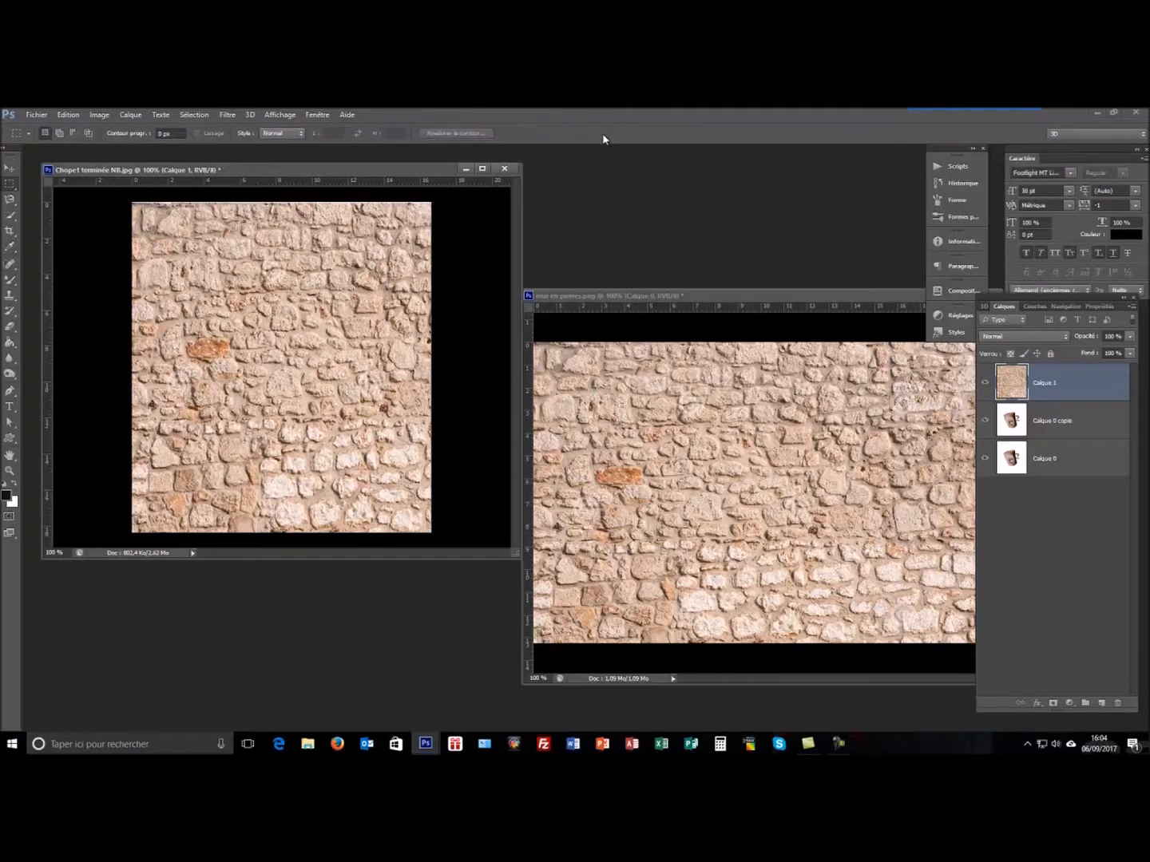
Step: Close mur en pierres.png without saving its changes and reposition the mug image window toward the middle of the workspace
click(801, 293)
drag(800, 294, 607, 238)
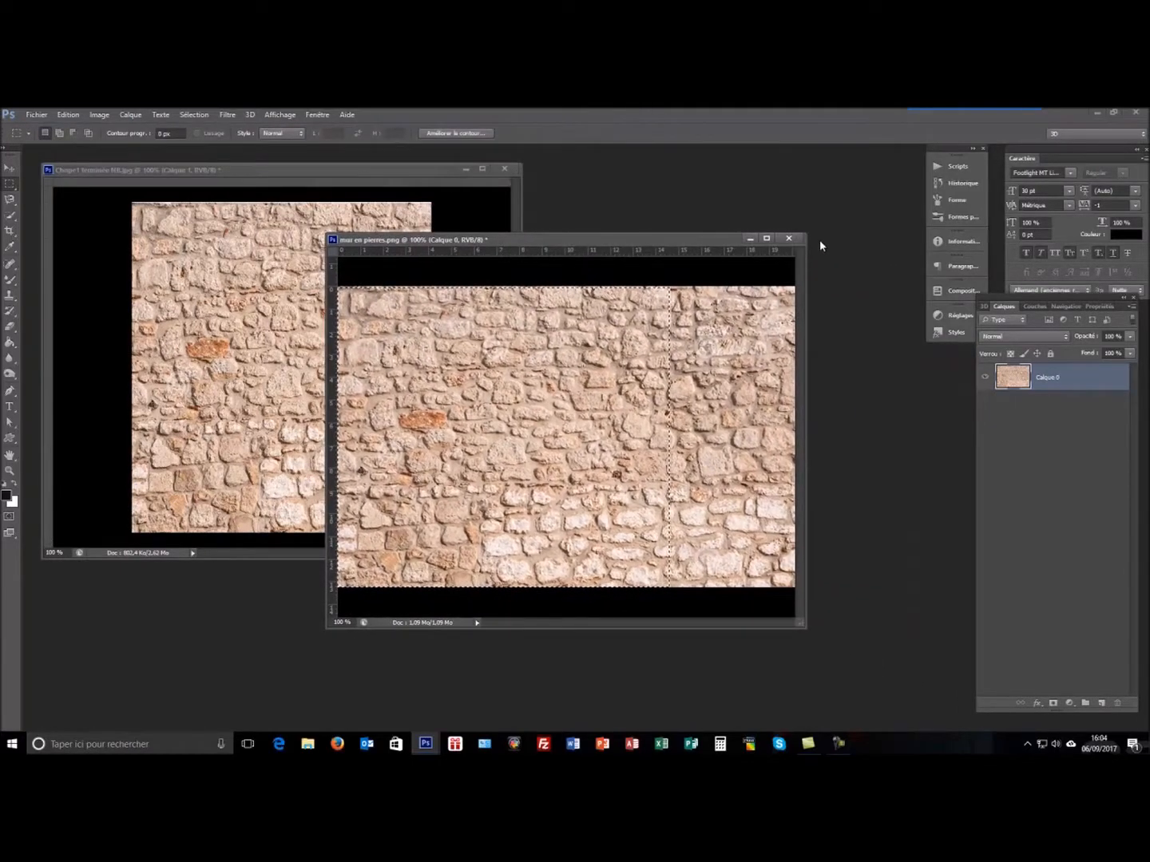
click(789, 239)
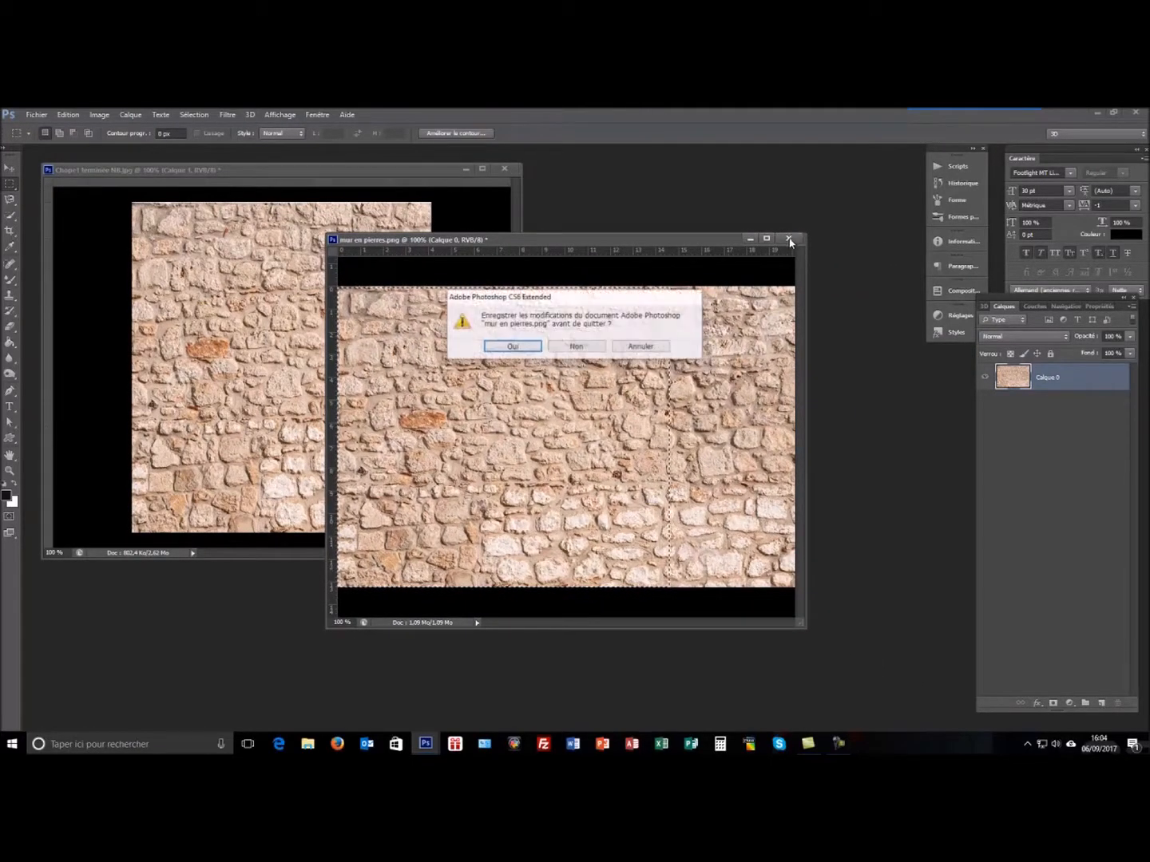
click(575, 348)
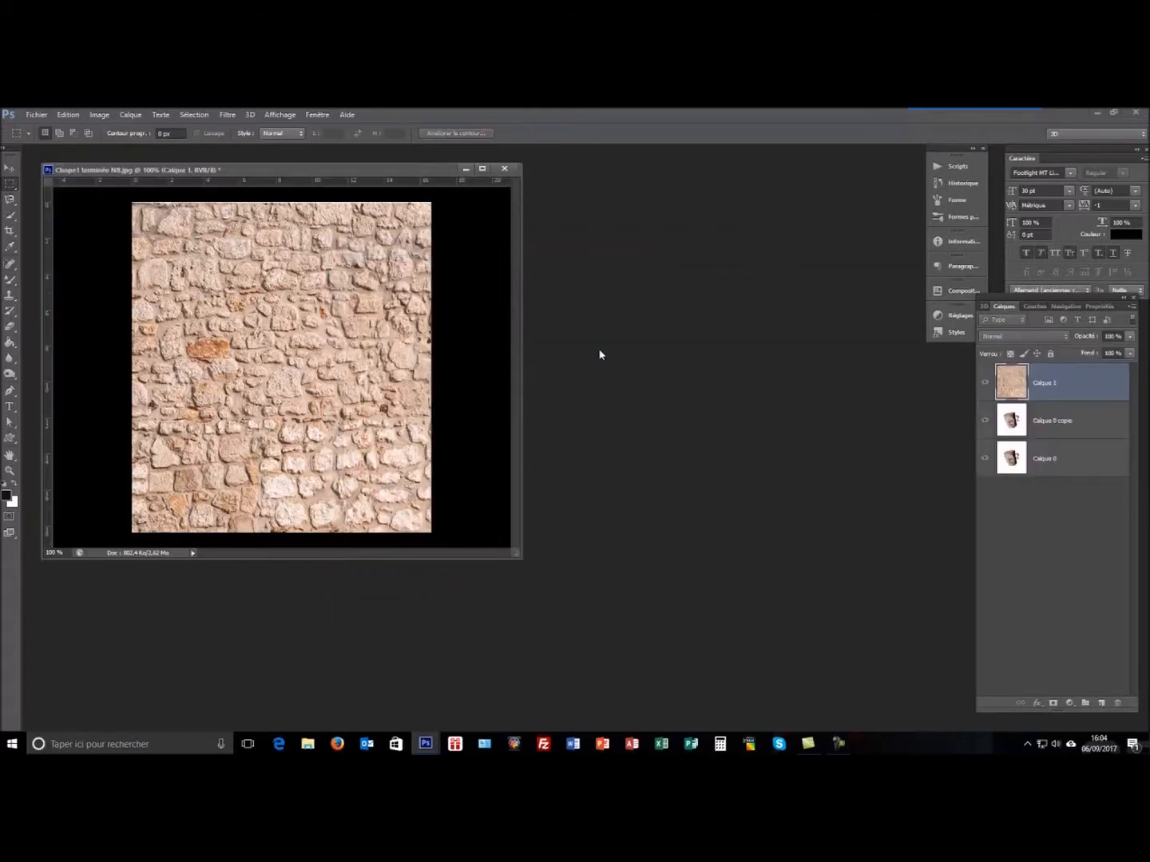
drag(381, 168, 476, 230)
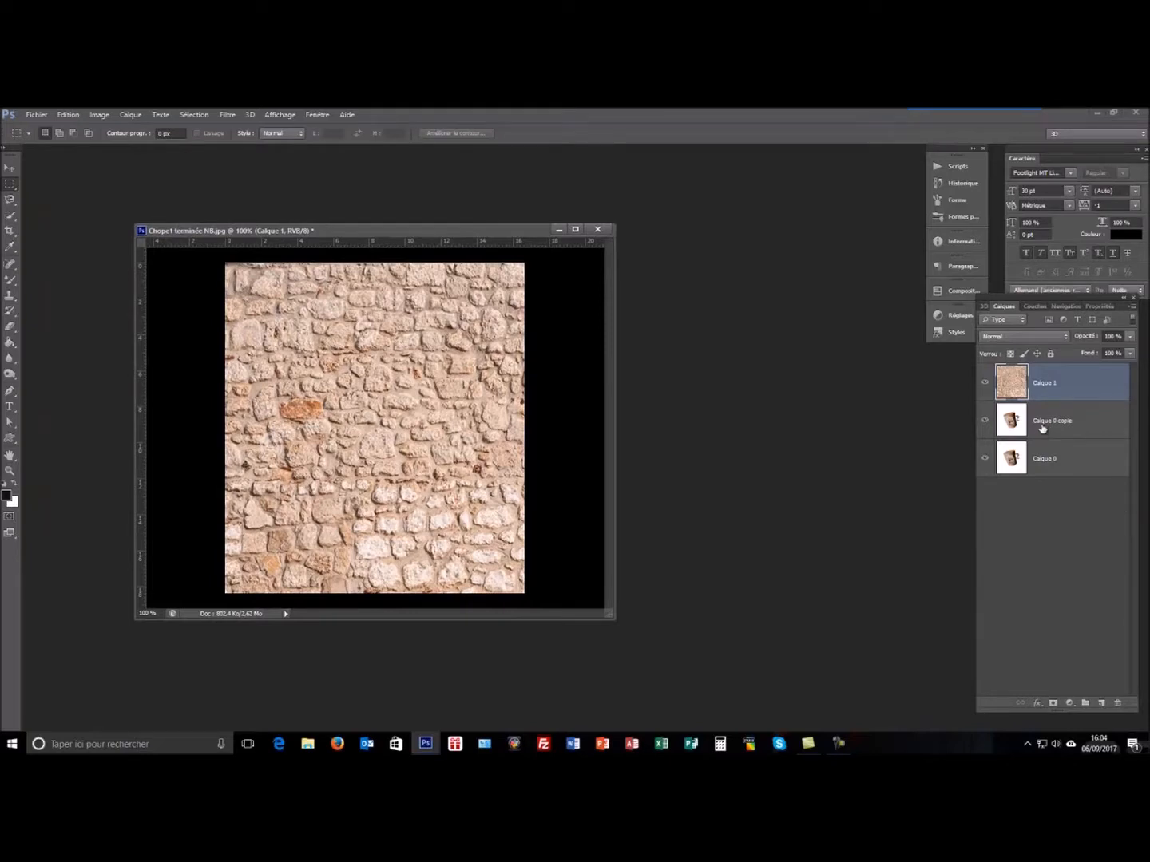
Step: Add a layer mask to Calque 0 copie with the wall layer temporarily hidden, and invert the mask to black
click(985, 384)
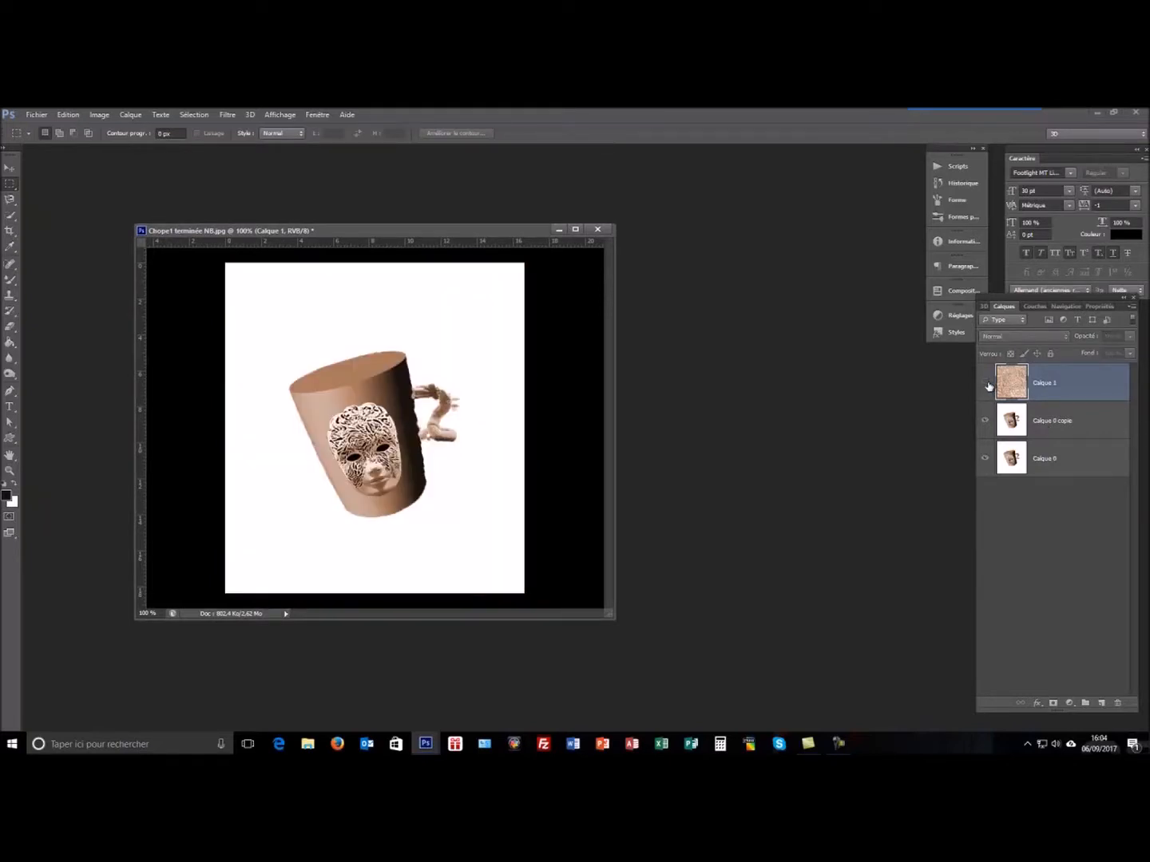
click(1054, 432)
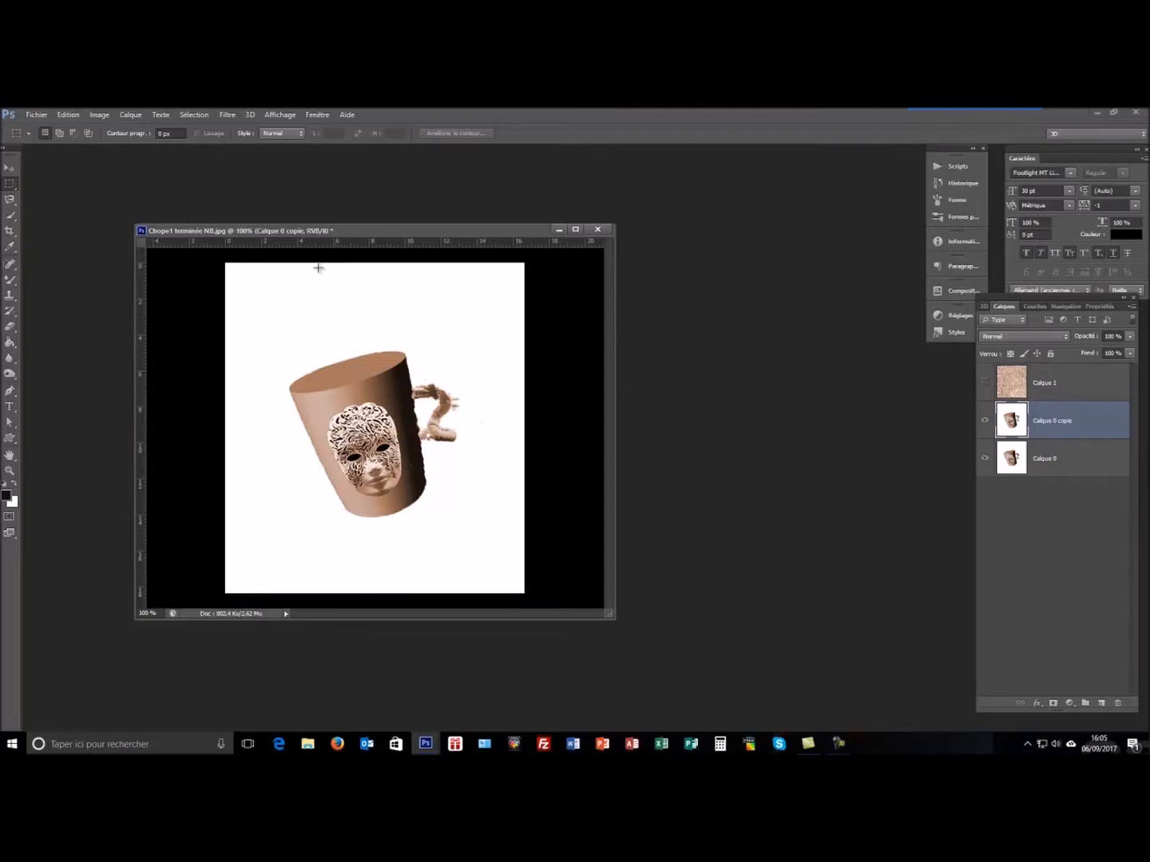
click(1052, 702)
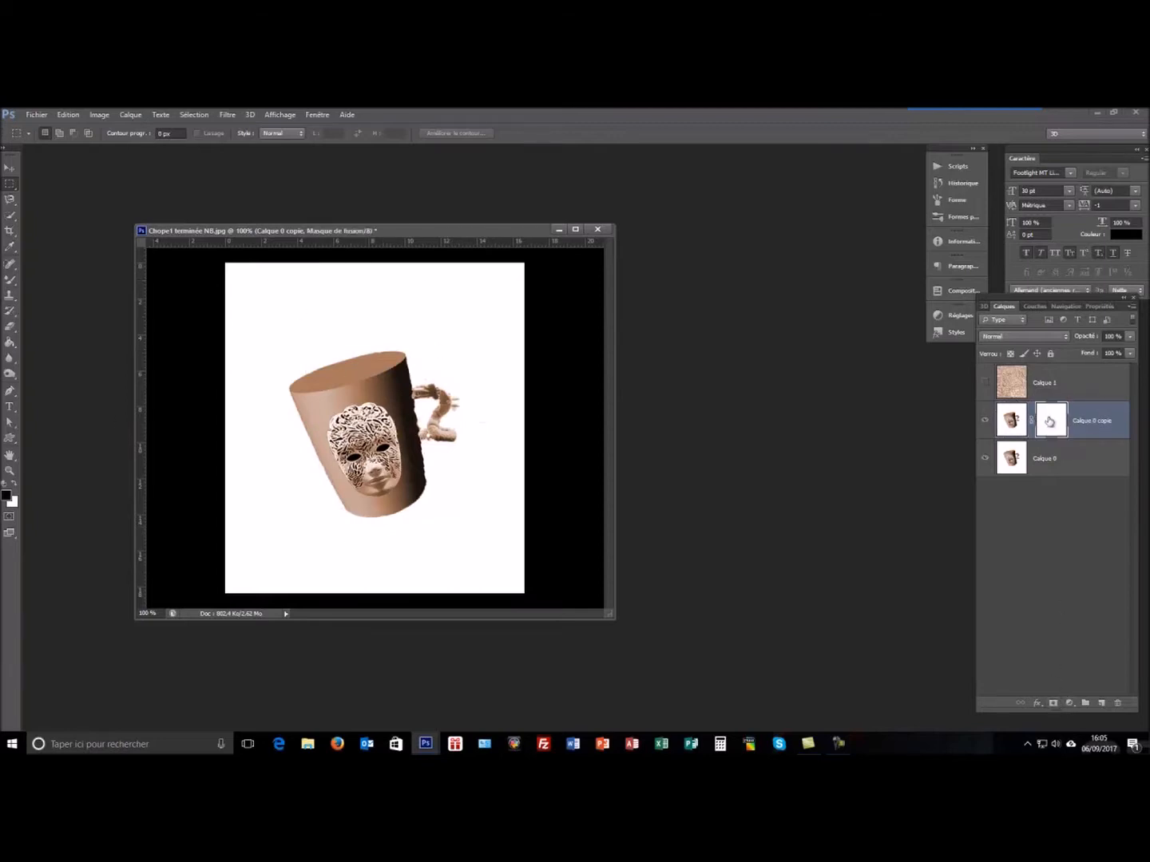
click(986, 385)
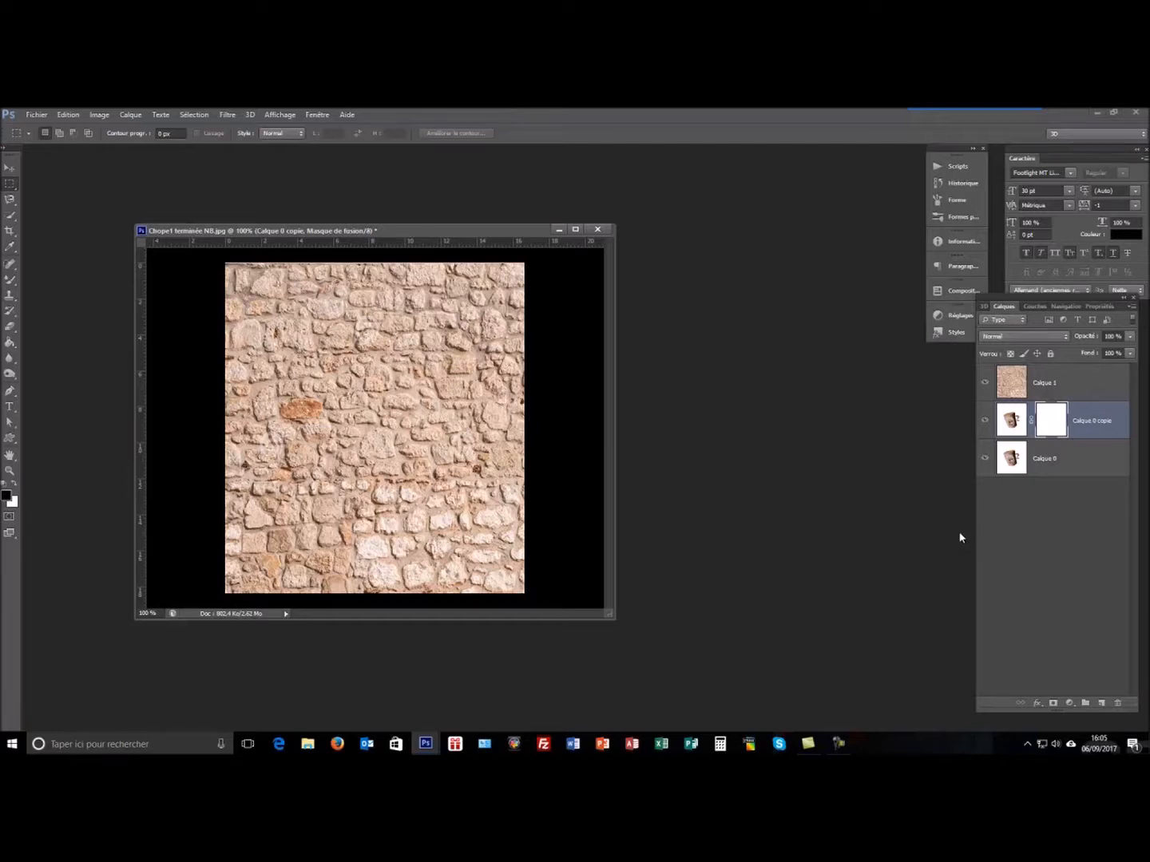
key(ctrl+i)
Step: Try the black mask on Calque 1, check its mask properties, and return the mask to Calque 0 copie
drag(1049, 427, 1052, 384)
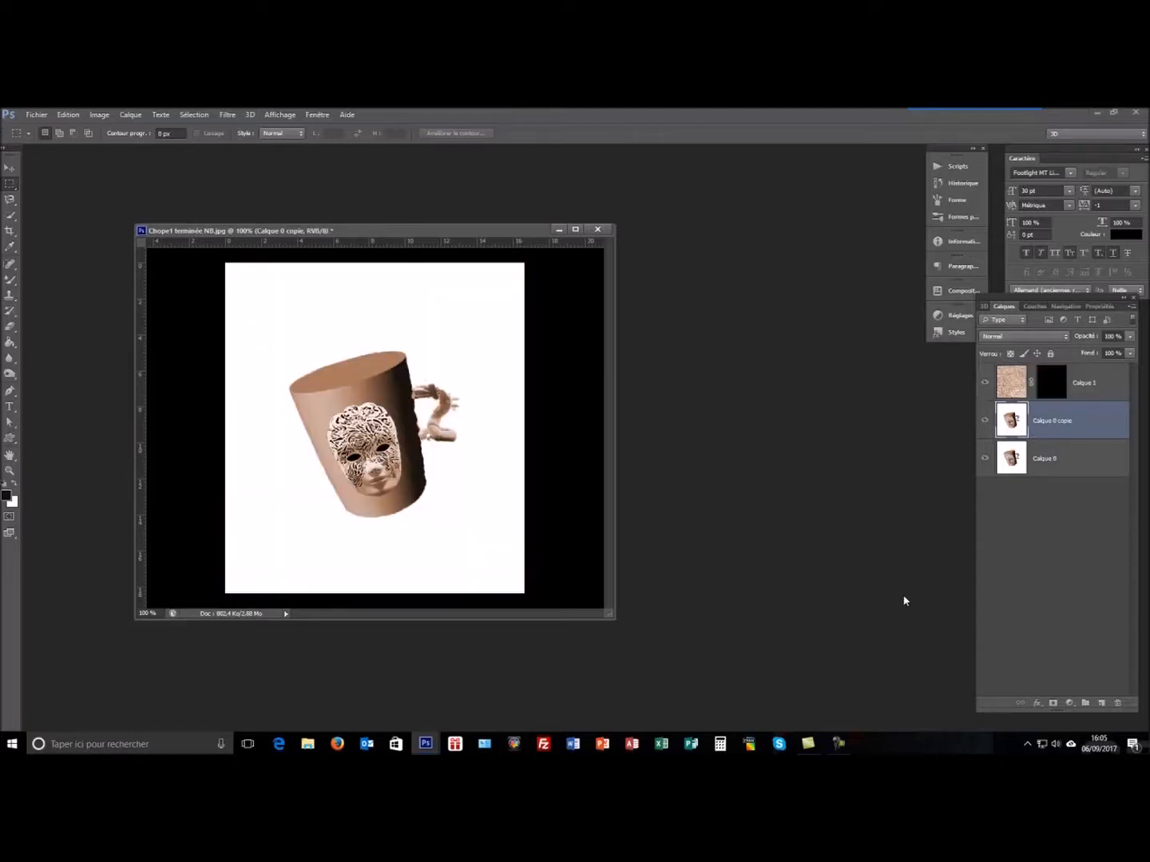
click(1099, 306)
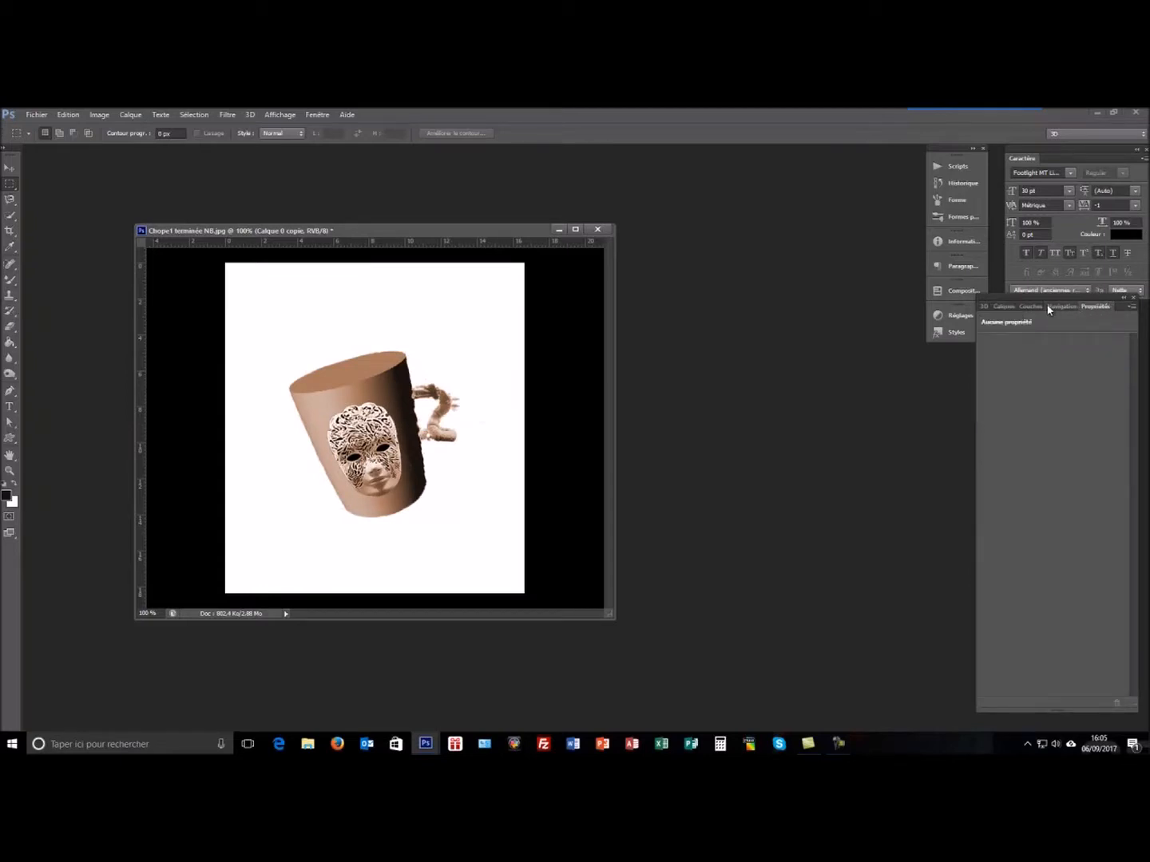
click(1004, 306)
click(1016, 385)
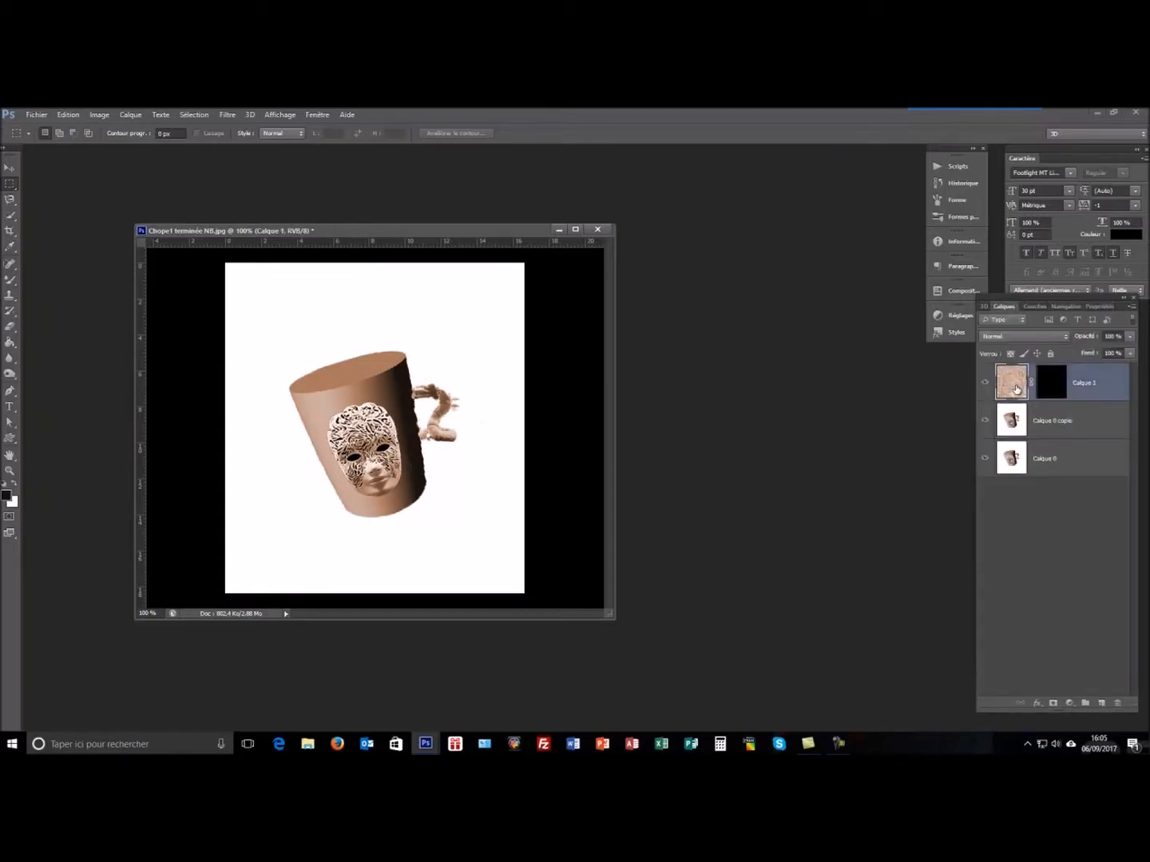
click(1099, 308)
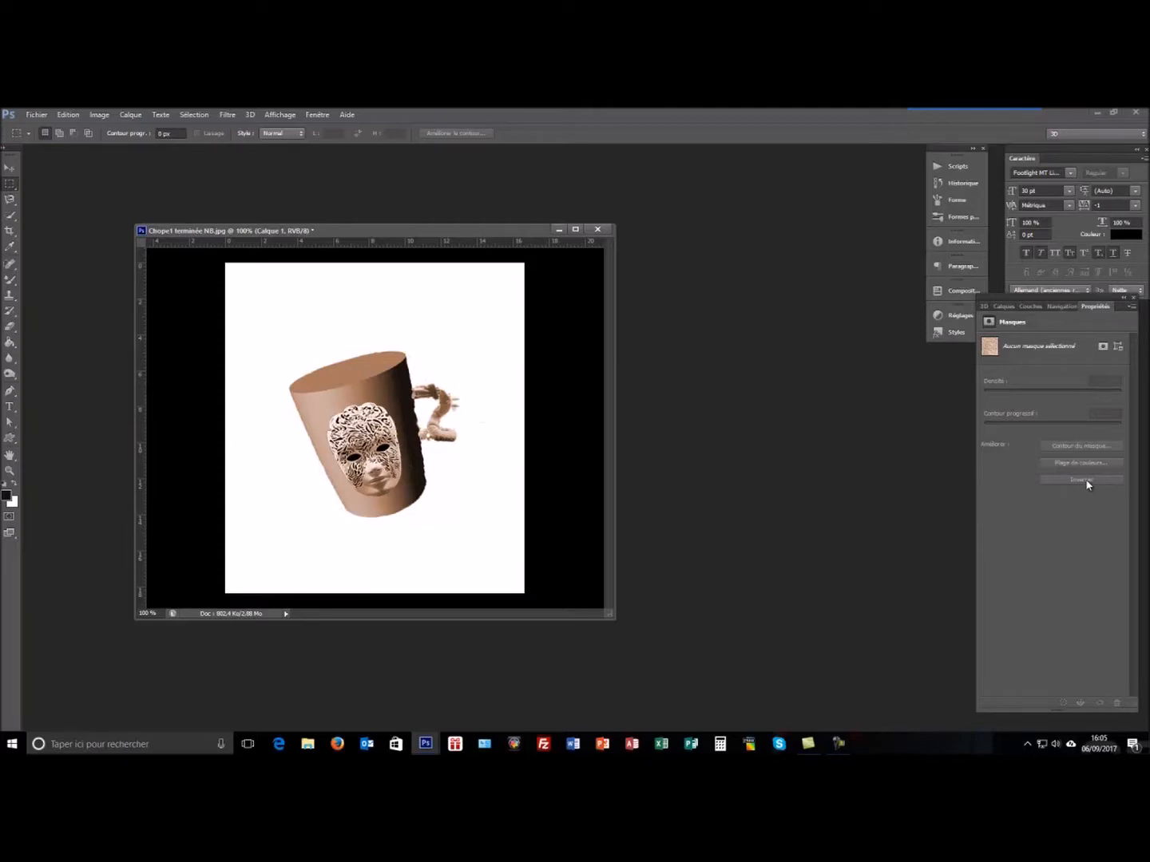
click(1005, 308)
drag(1052, 381, 1053, 422)
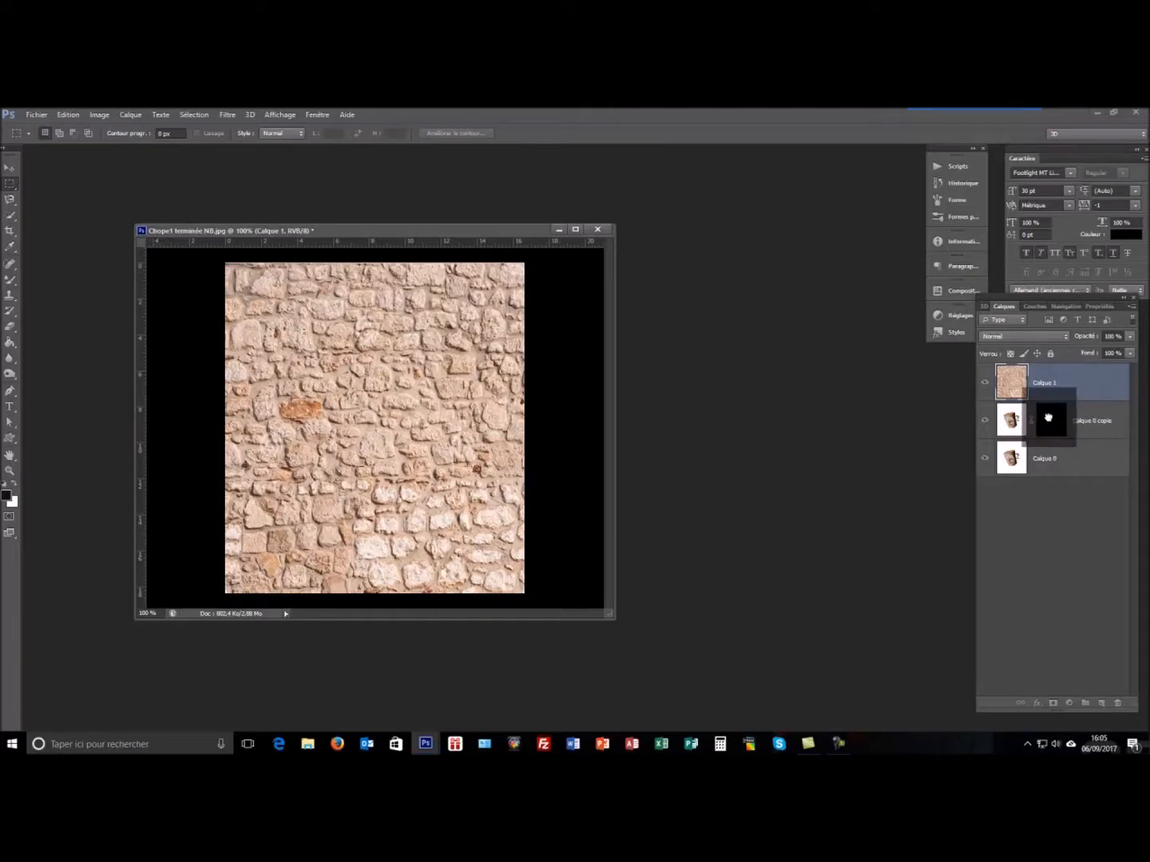
Step: Set the density of the layer mask on Calque 0 copie to 68%
click(1052, 420)
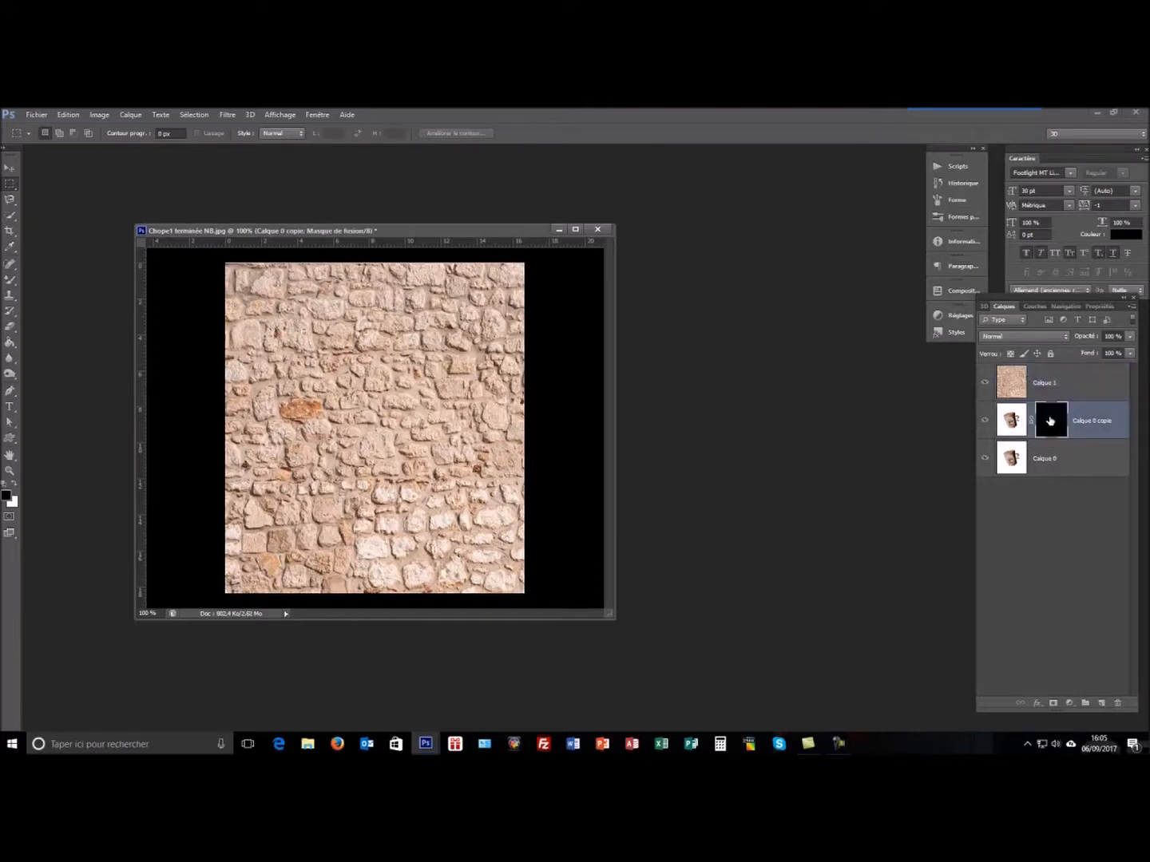
click(1098, 306)
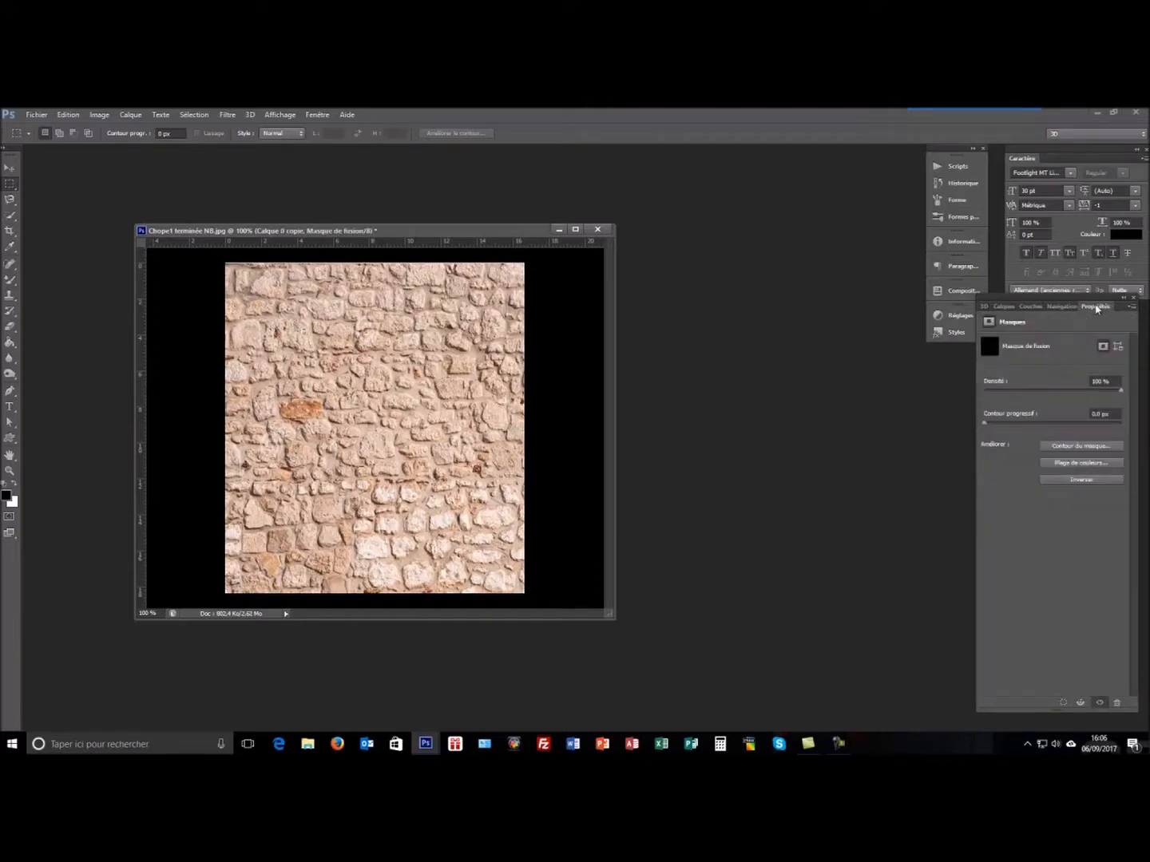
click(1089, 482)
drag(1120, 395, 1076, 392)
Step: Apply Color Range to the mask with a tolerance below 200, and move the mask from Calque 0 copie to Calque 1
click(1092, 464)
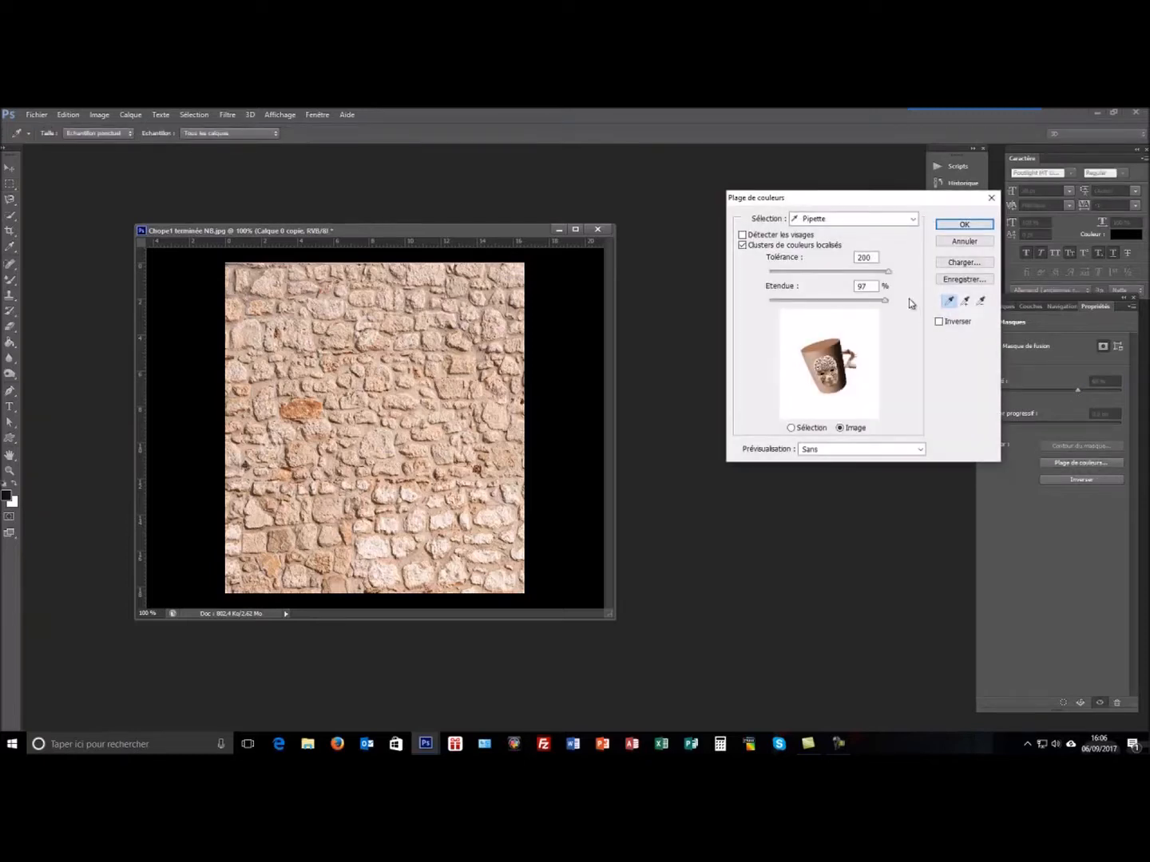
drag(888, 273, 849, 273)
click(981, 227)
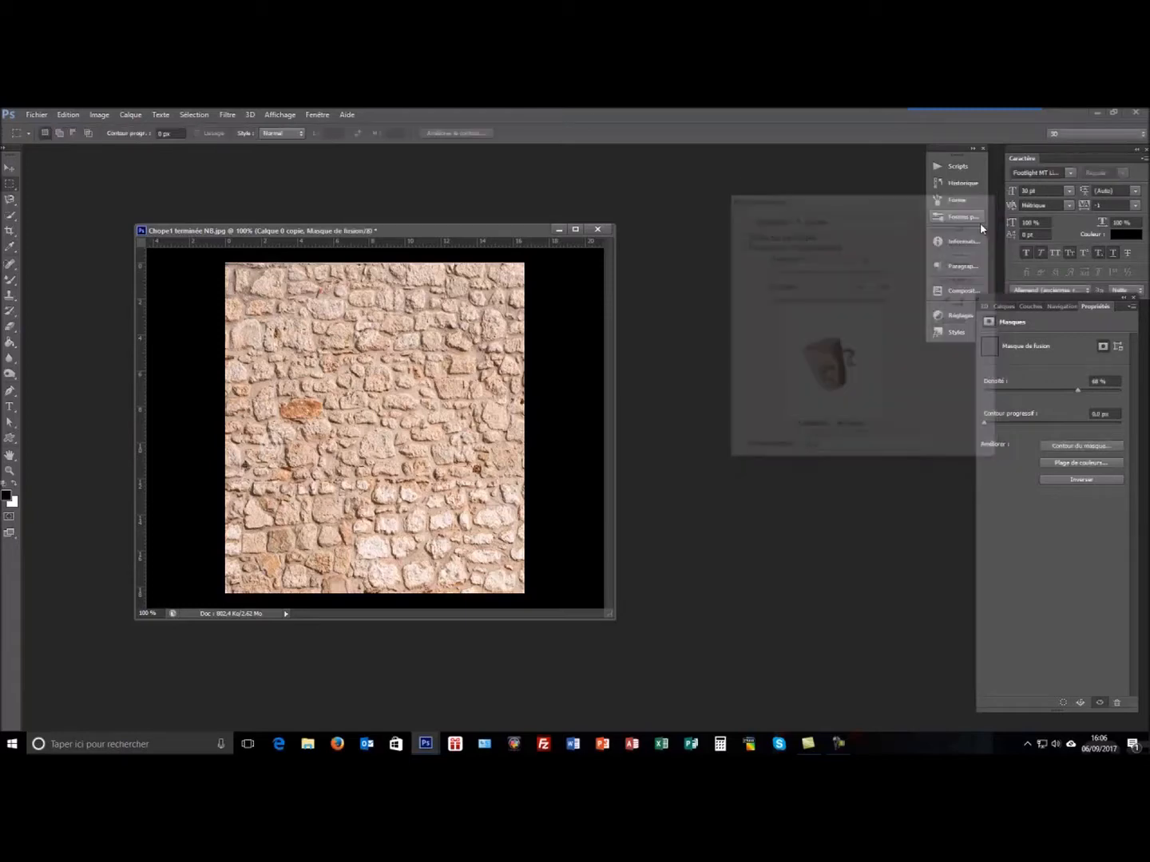
click(1003, 307)
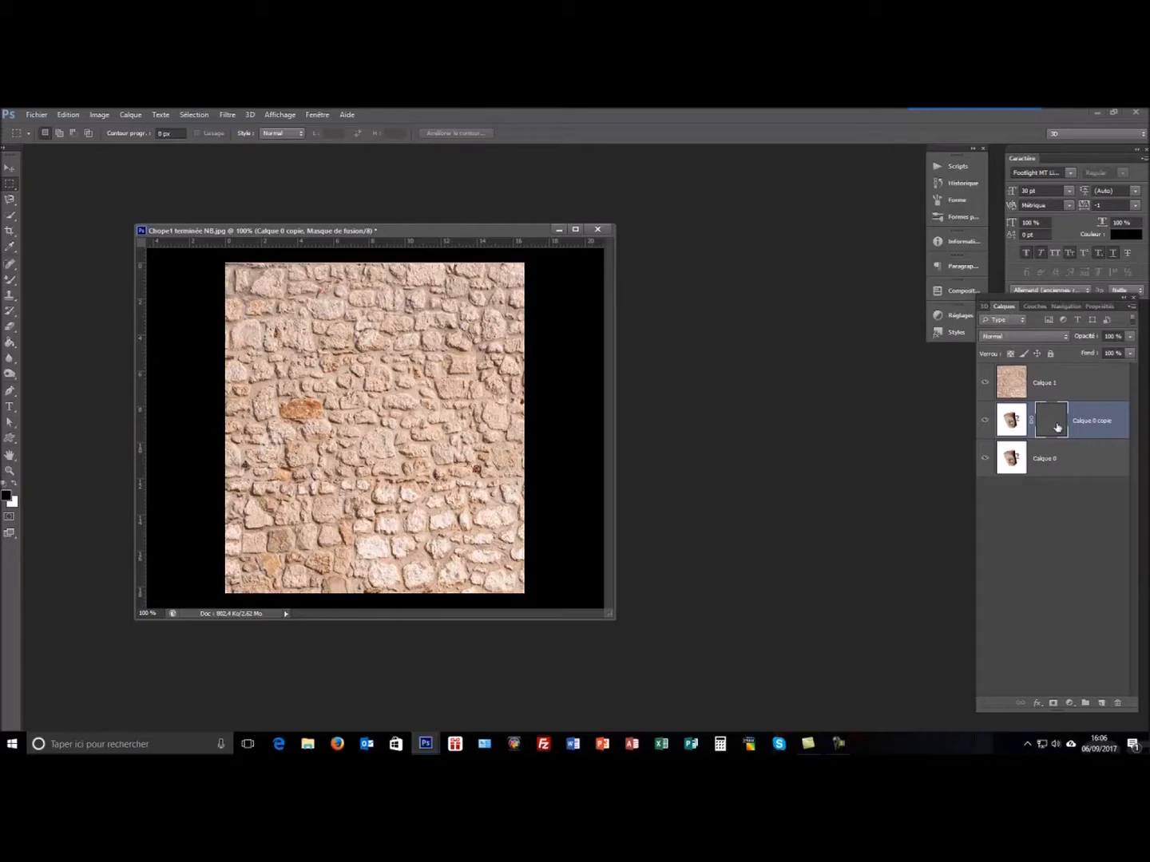
drag(1044, 424, 1056, 387)
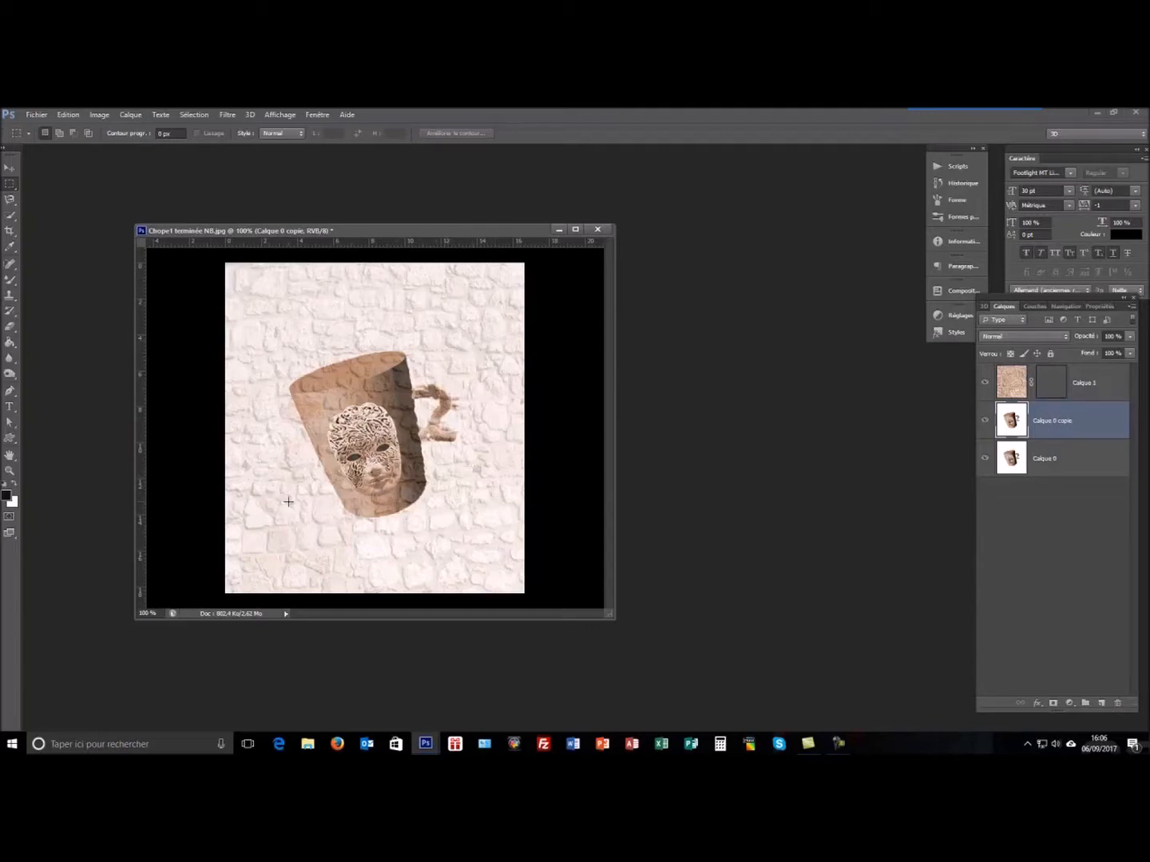
Step: Try the Produit blend mode on Calque 0 copie, then set it to Incrustation with 62% opacity
click(1065, 338)
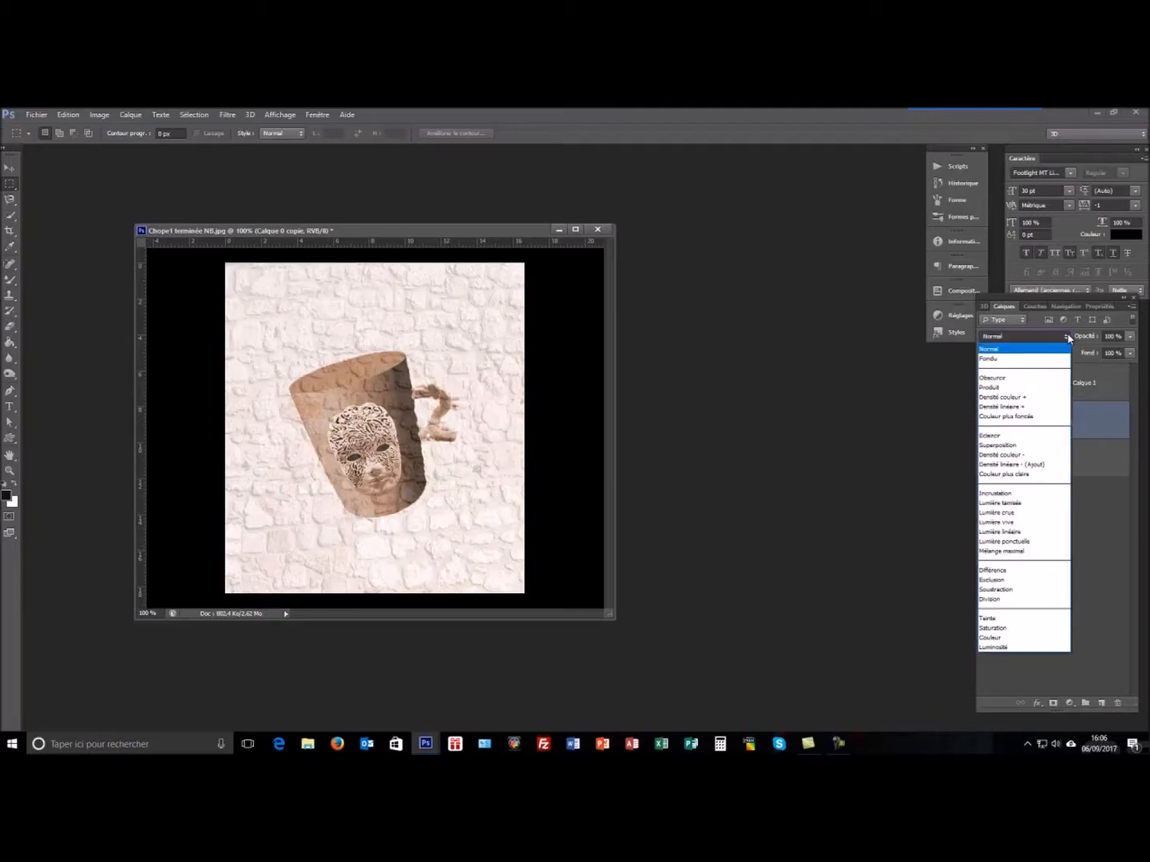
click(1004, 388)
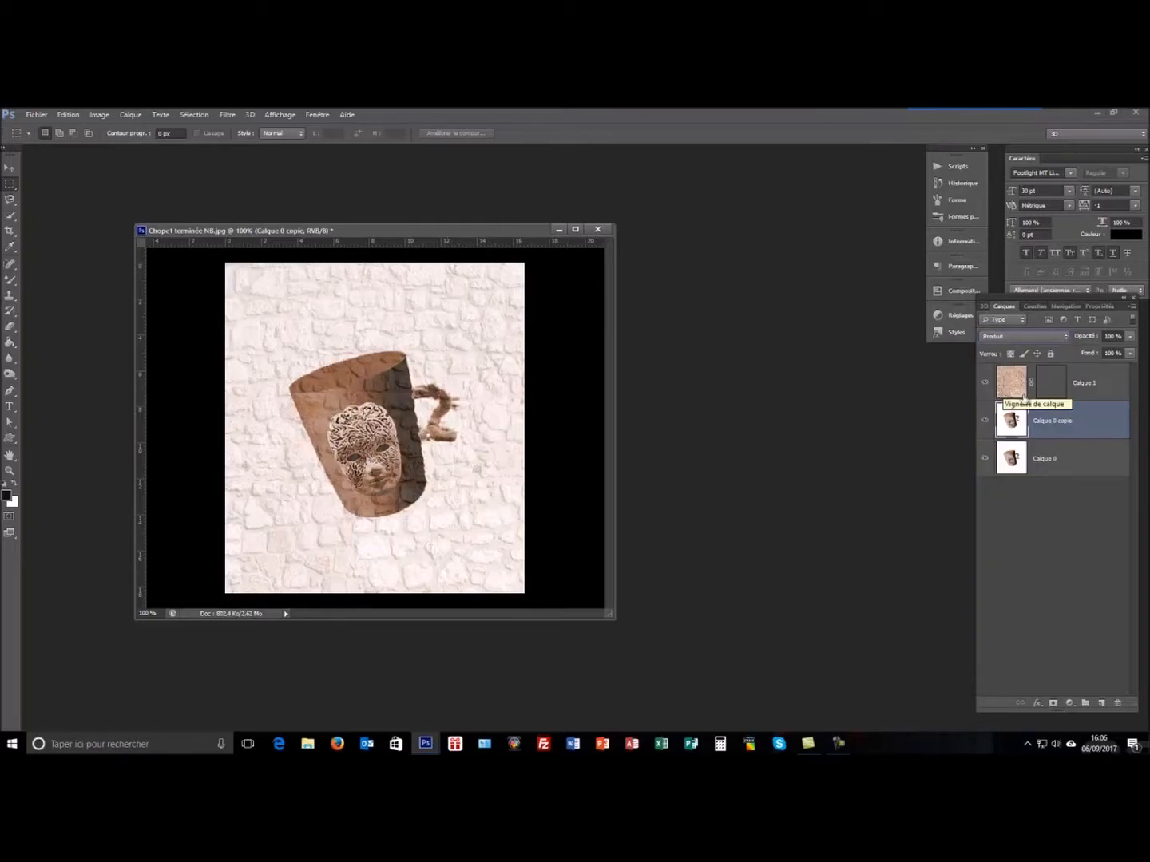
click(1067, 337)
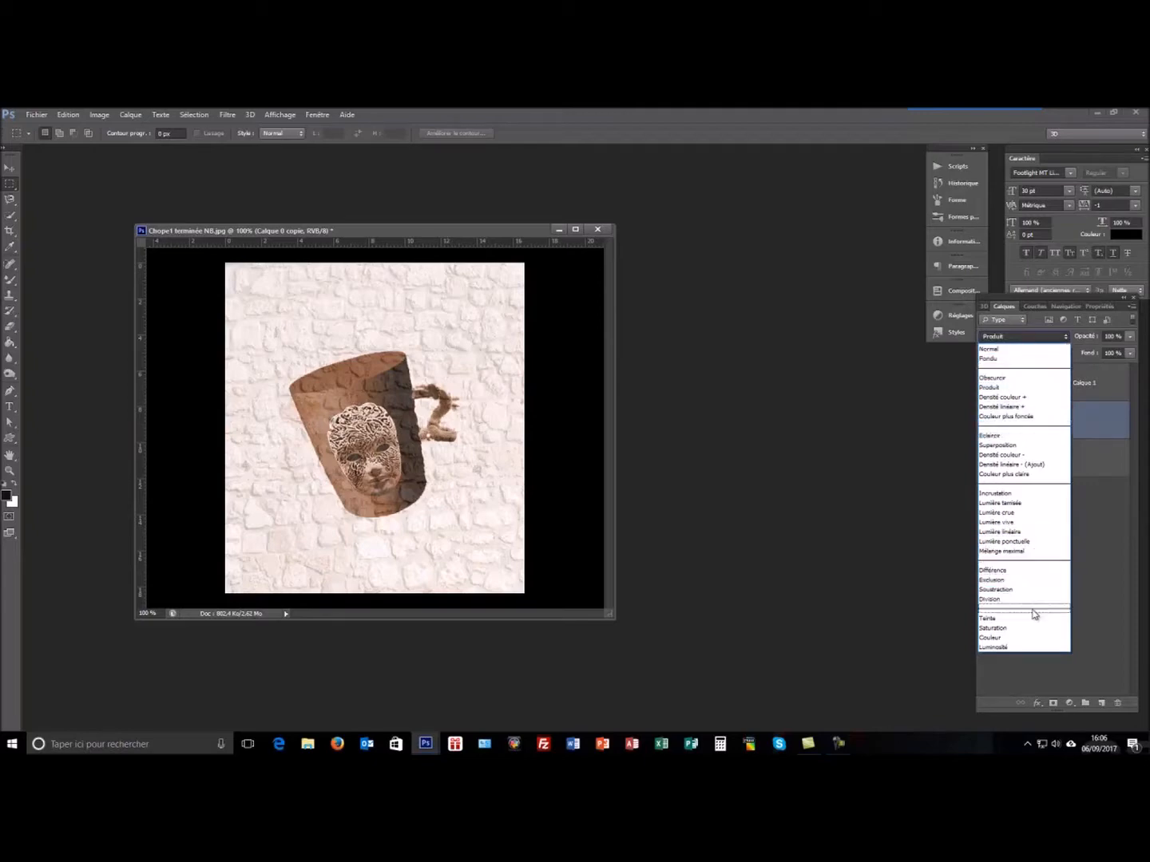
click(1010, 495)
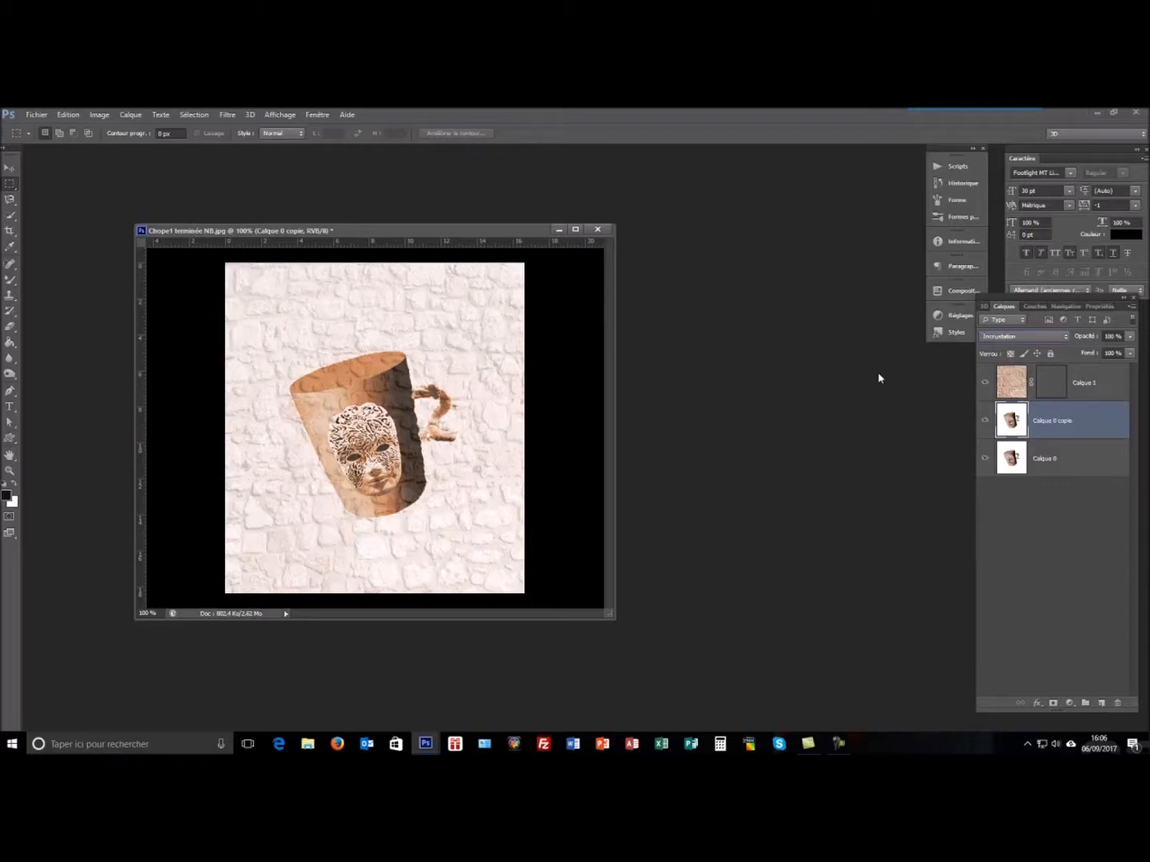
click(1132, 337)
drag(1129, 353, 1101, 350)
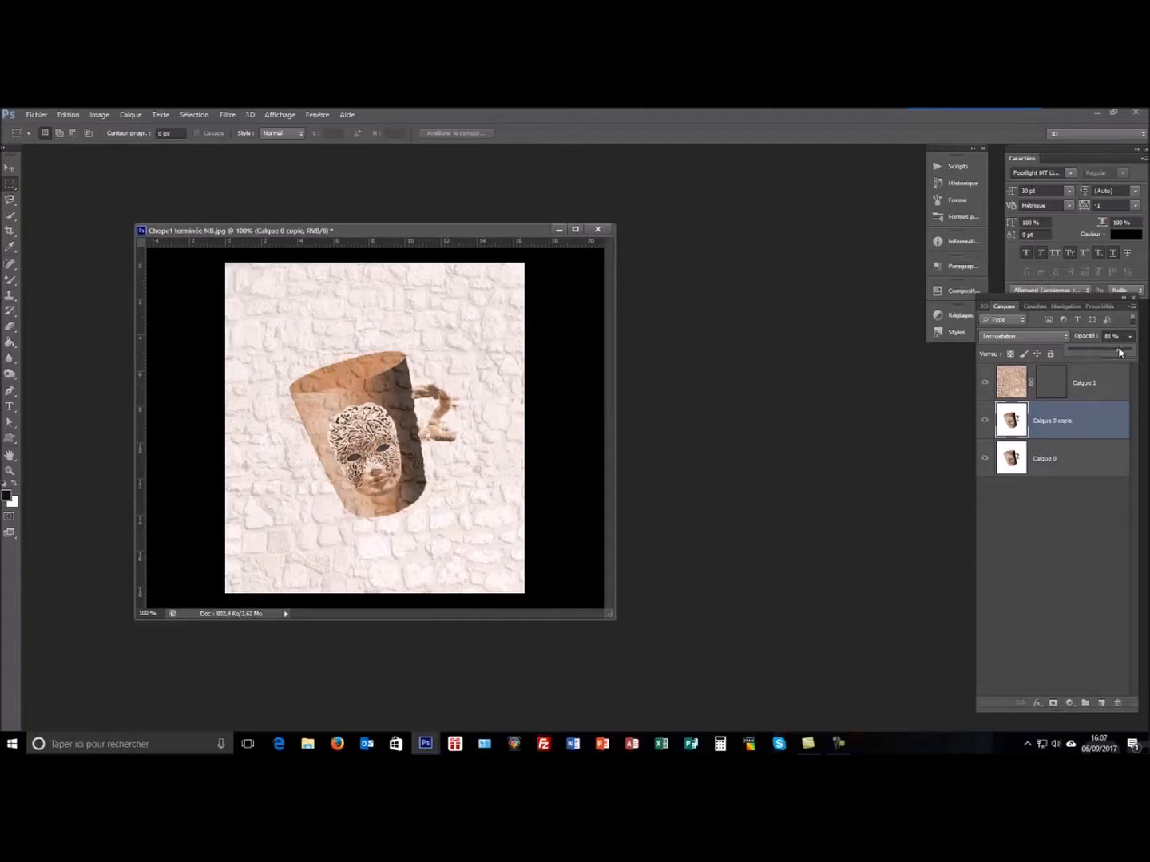
drag(1118, 353, 1112, 355)
click(1009, 309)
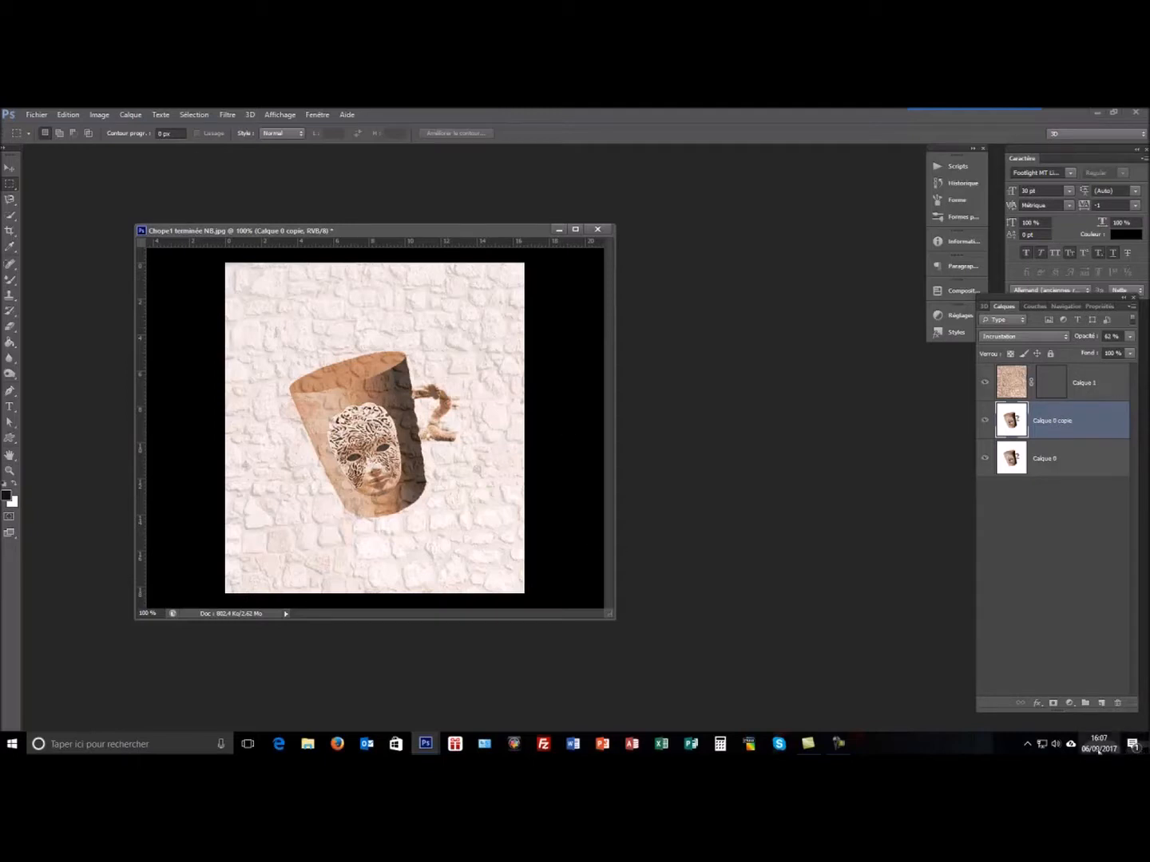
Step: Add a Courbes adjustment layer above Calque 0 copie, lowering the curve's highlight end and placing a midpoint at input 139, output 123
click(1070, 704)
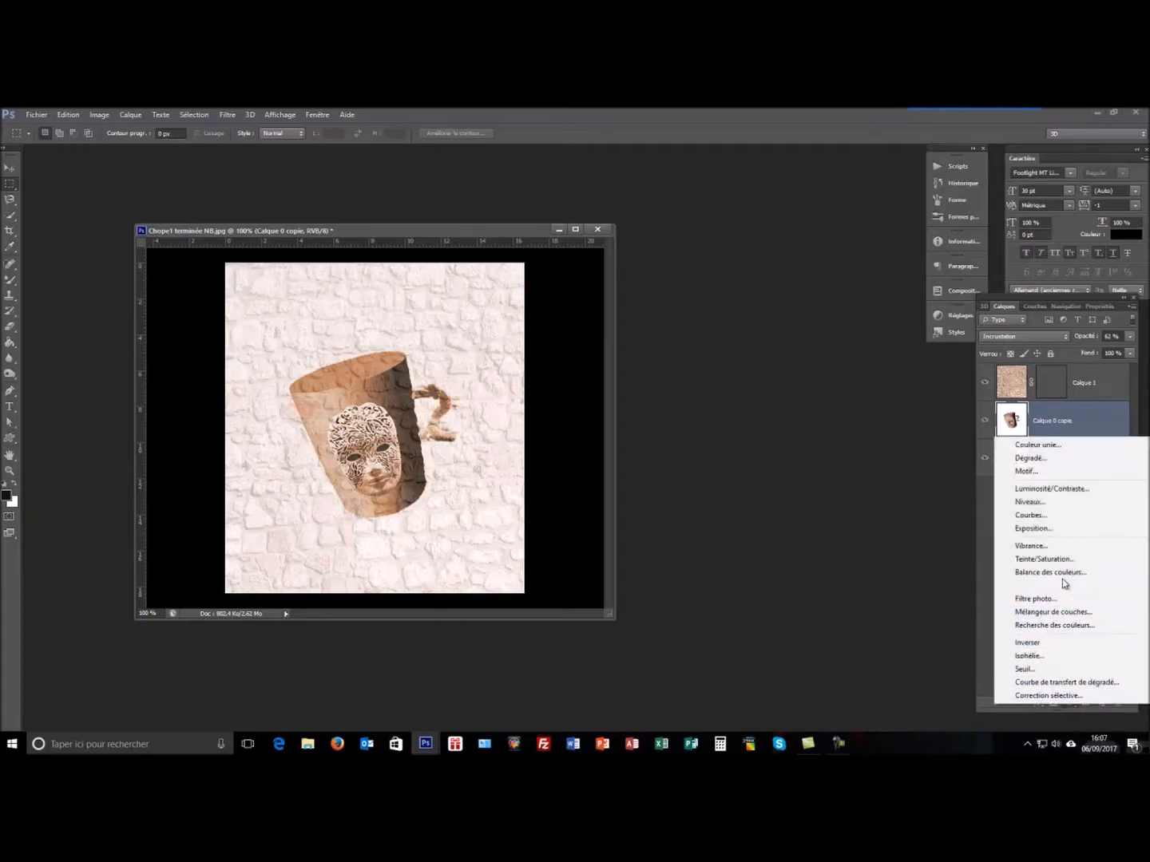
click(1042, 517)
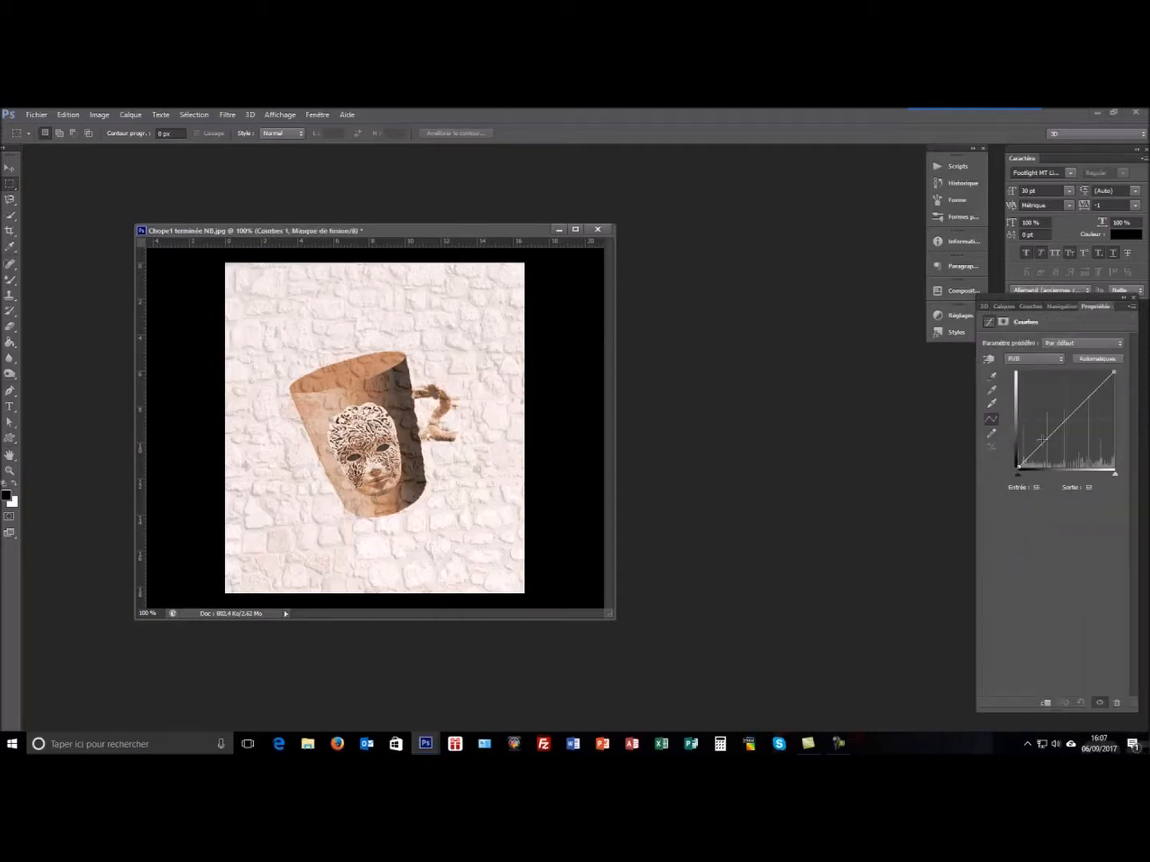
mouse_move(1113, 372)
mouse_down()
mouse_move(1062, 433)
mouse_move(1070, 420)
mouse_up()
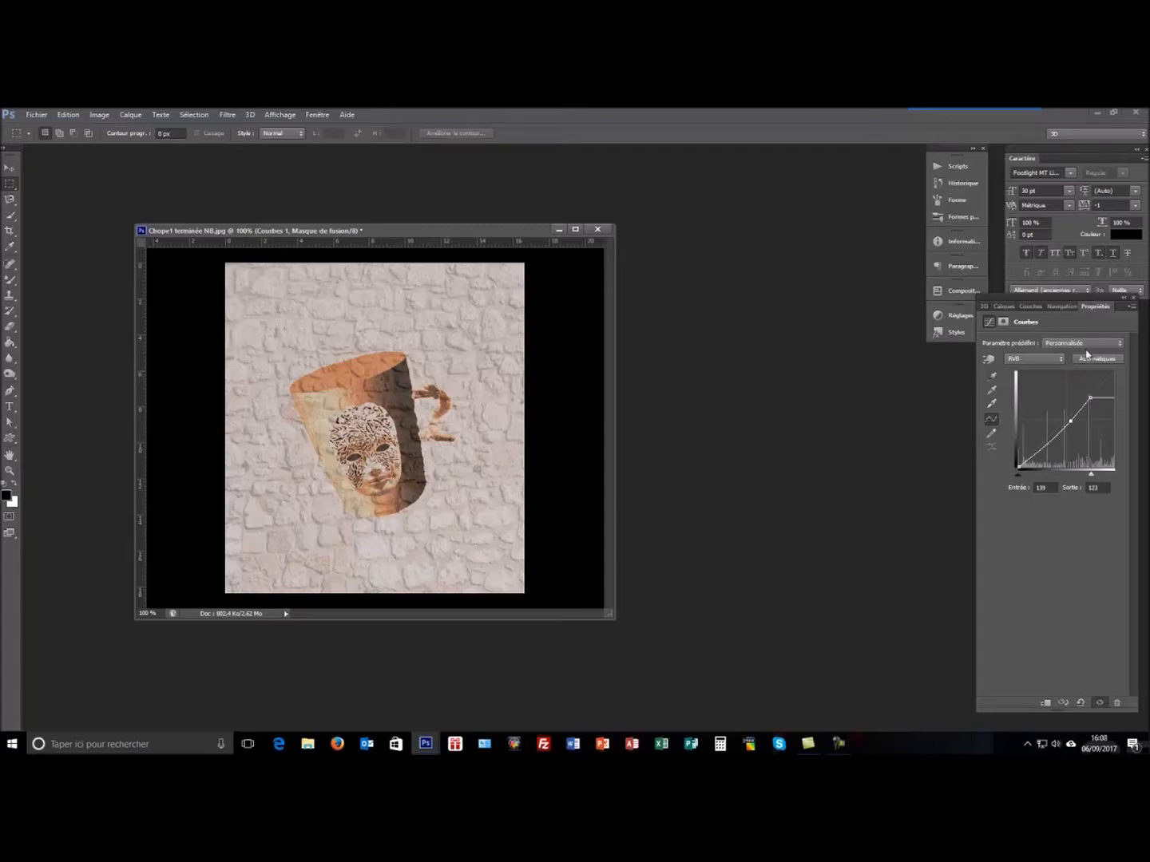
Step: Merge all visible layers into Calque 0
click(1002, 307)
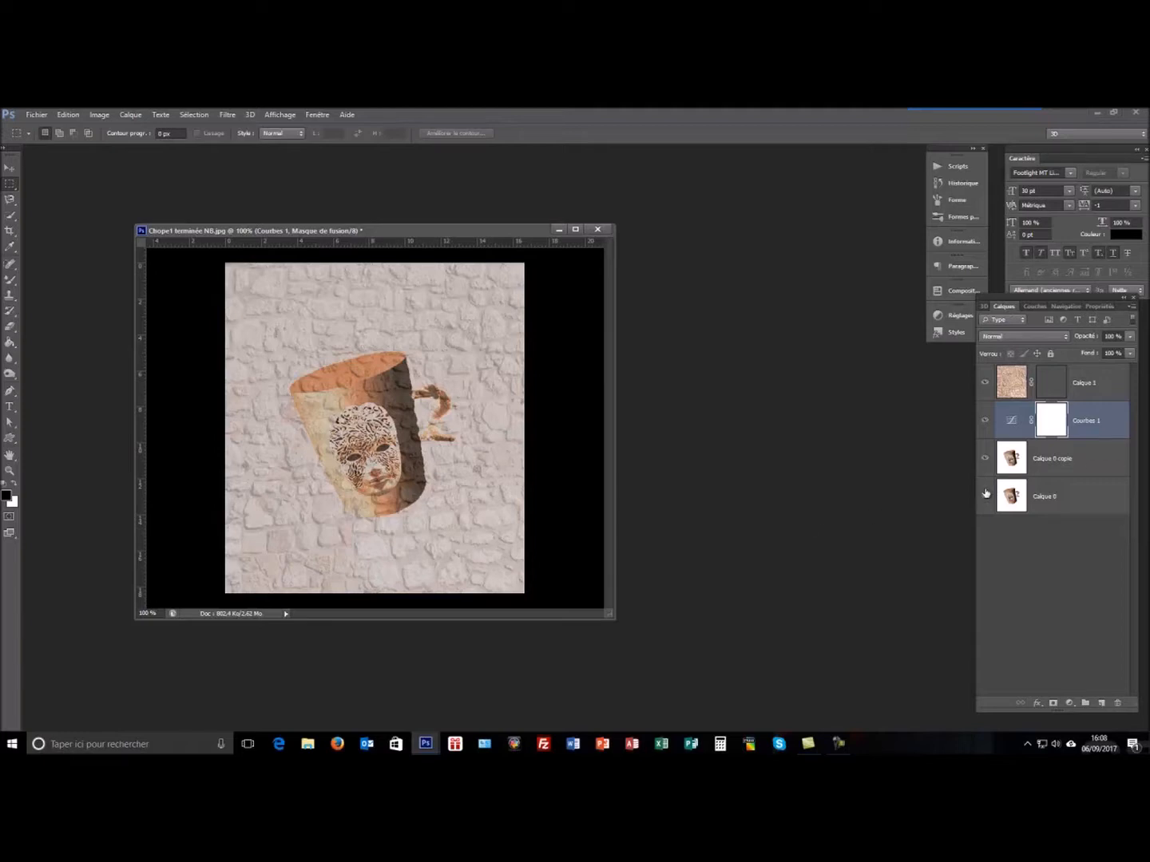
right_click(1084, 496)
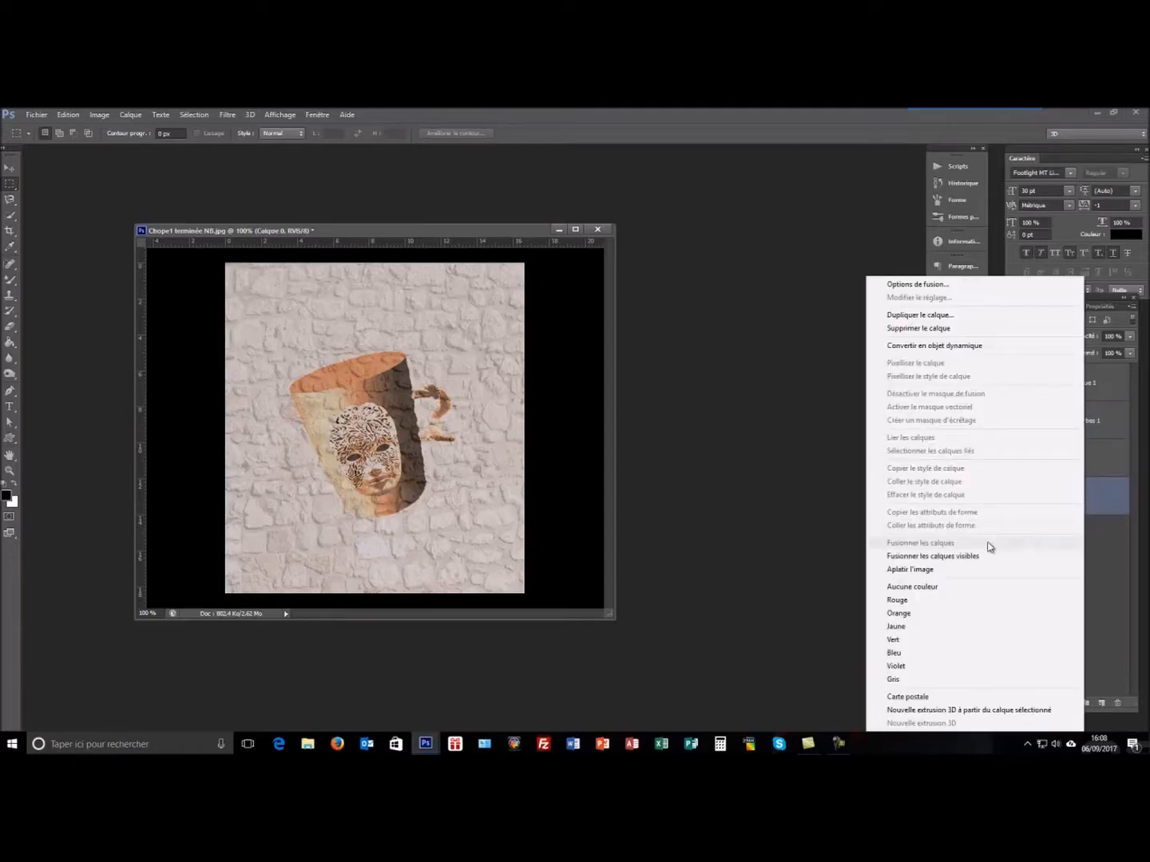
click(970, 558)
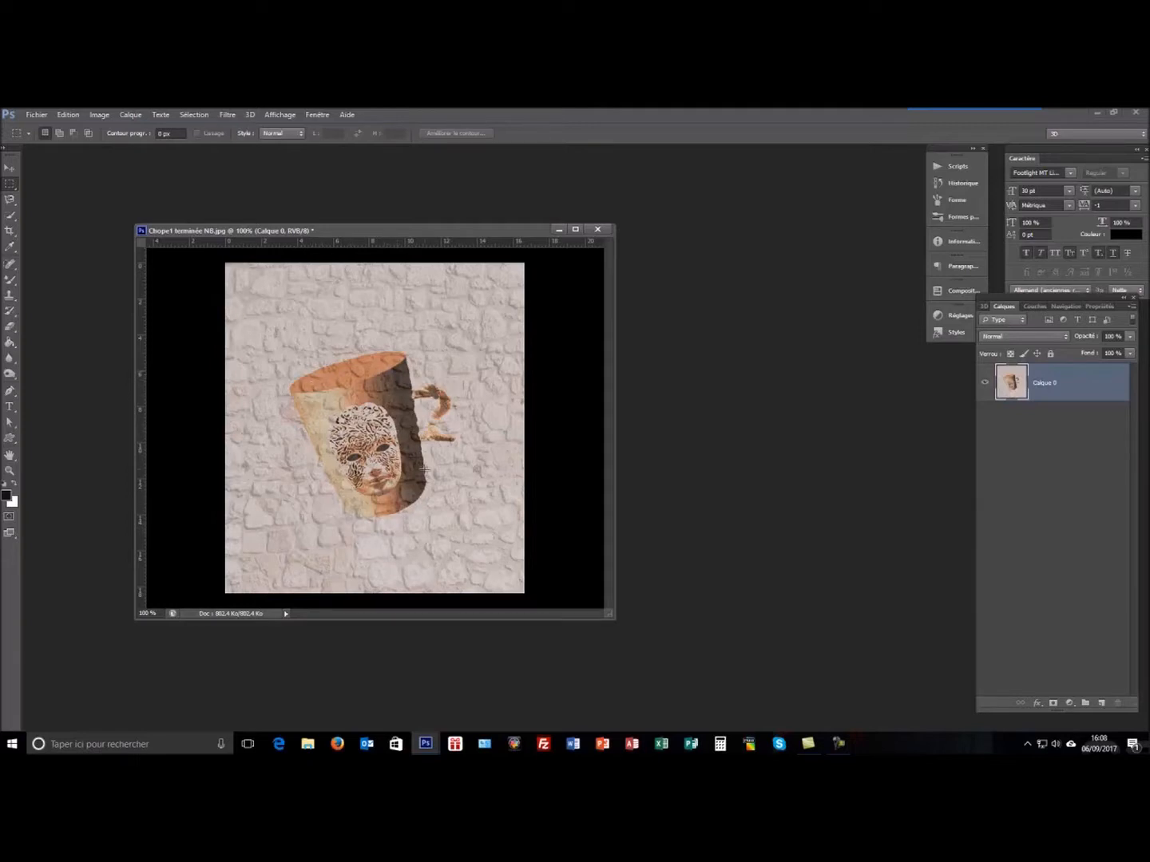
Step: Open the LES YEUX image and place it in a separate floating window beside the mug image
click(37, 114)
click(45, 141)
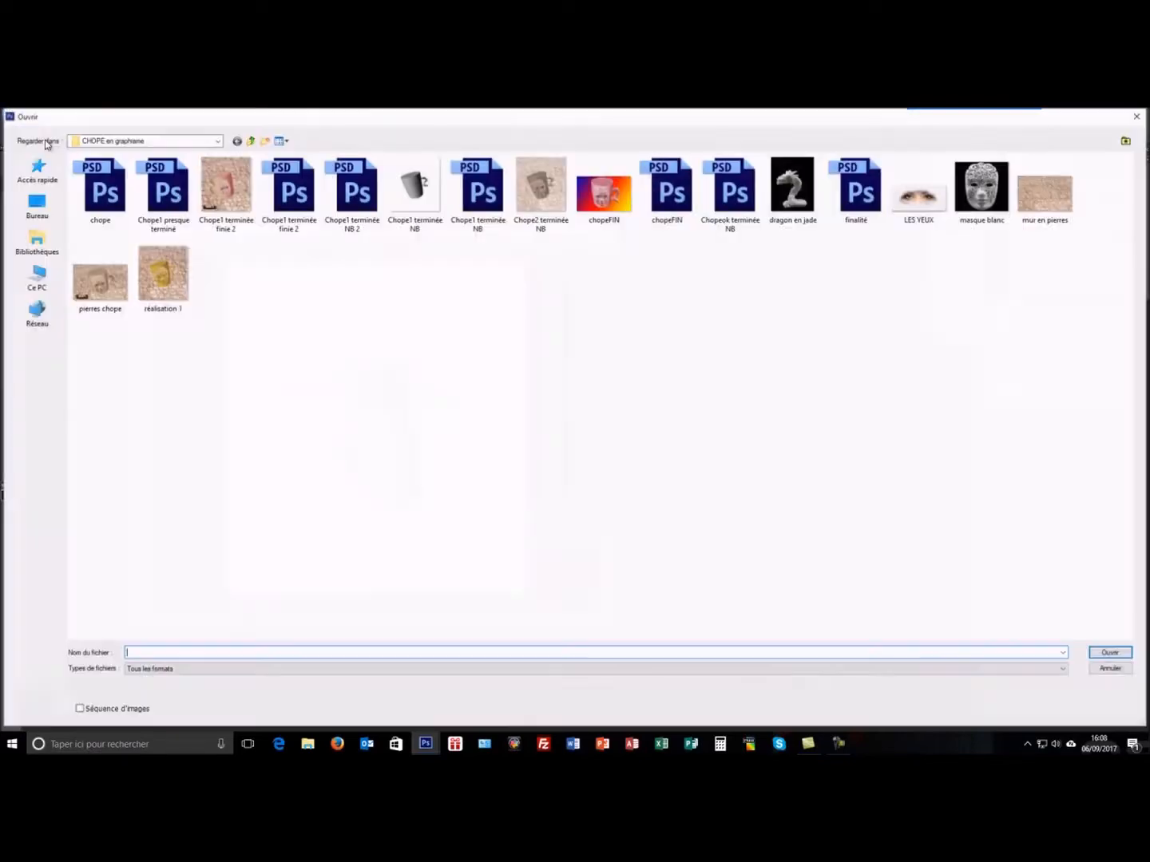
click(928, 204)
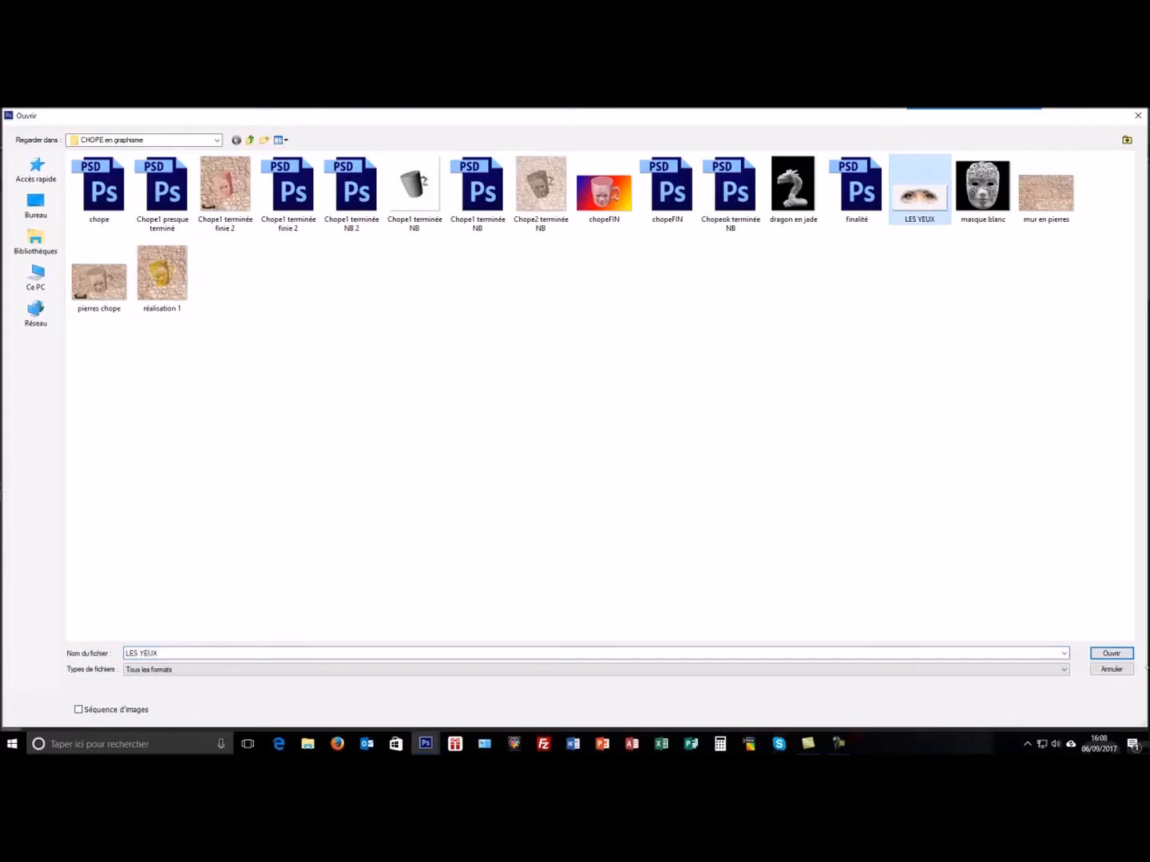
click(1110, 653)
drag(355, 244, 609, 256)
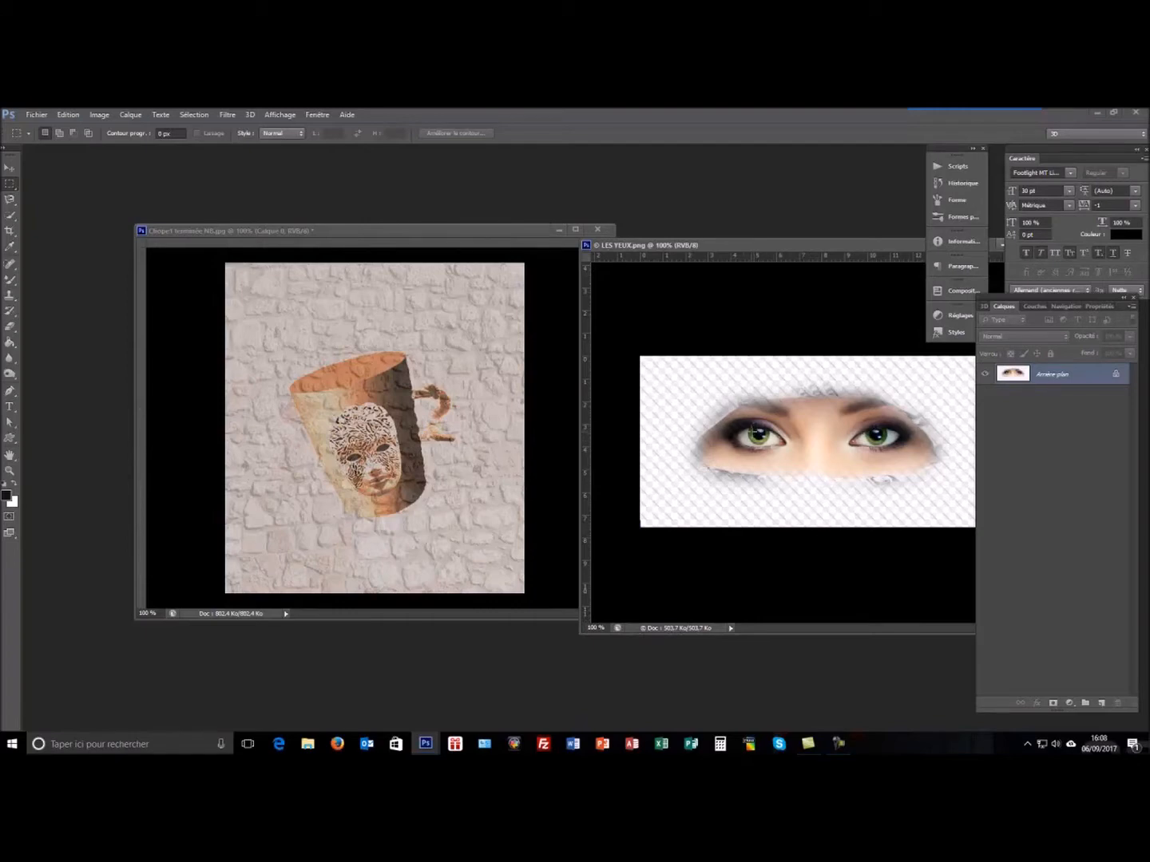
Step: Select the left eye in LES YEUX.png with the Quick Selection tool, discarding the stray marquee
mouse_move(740, 431)
mouse_down()
mouse_move(776, 436)
mouse_move(751, 433)
mouse_up()
key(ctrl+d)
click(11, 216)
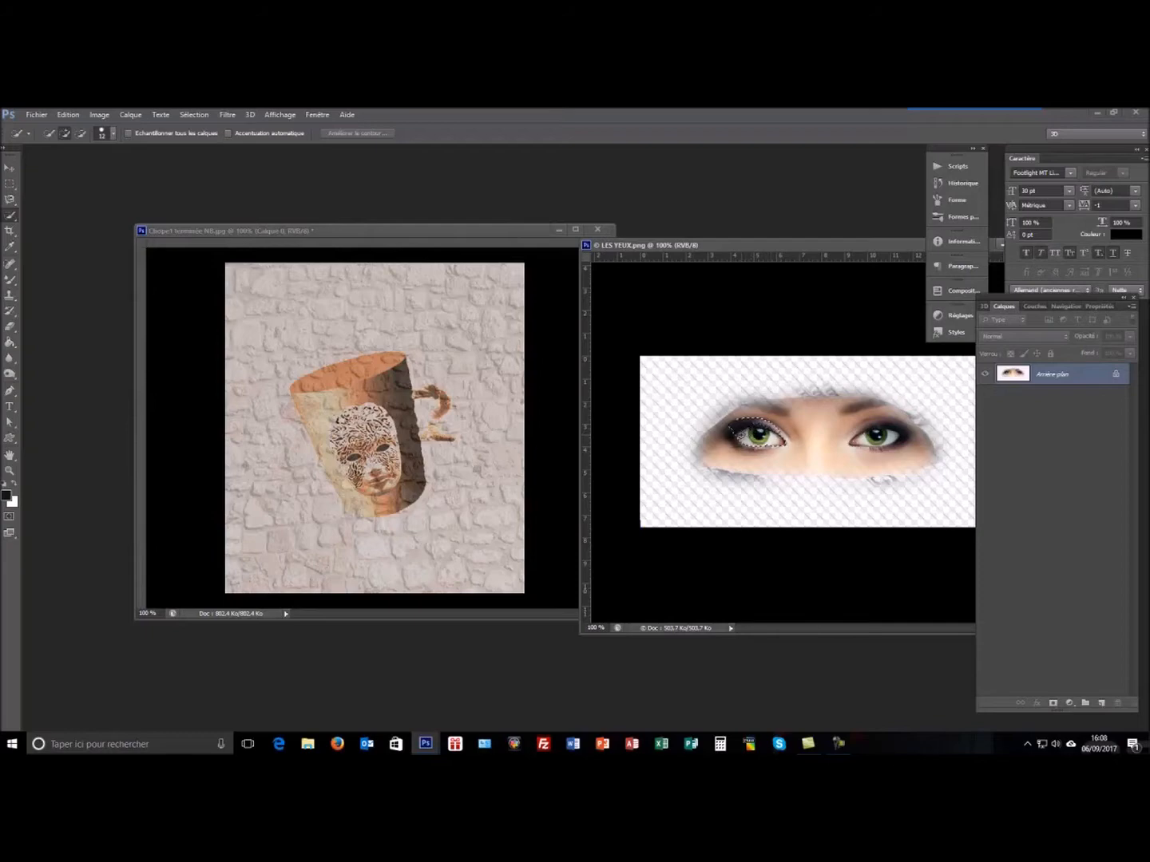
Step: Trim the left eye selection in LES YEUX.png and copy the eye onto the mask in the mug image
key(alt)
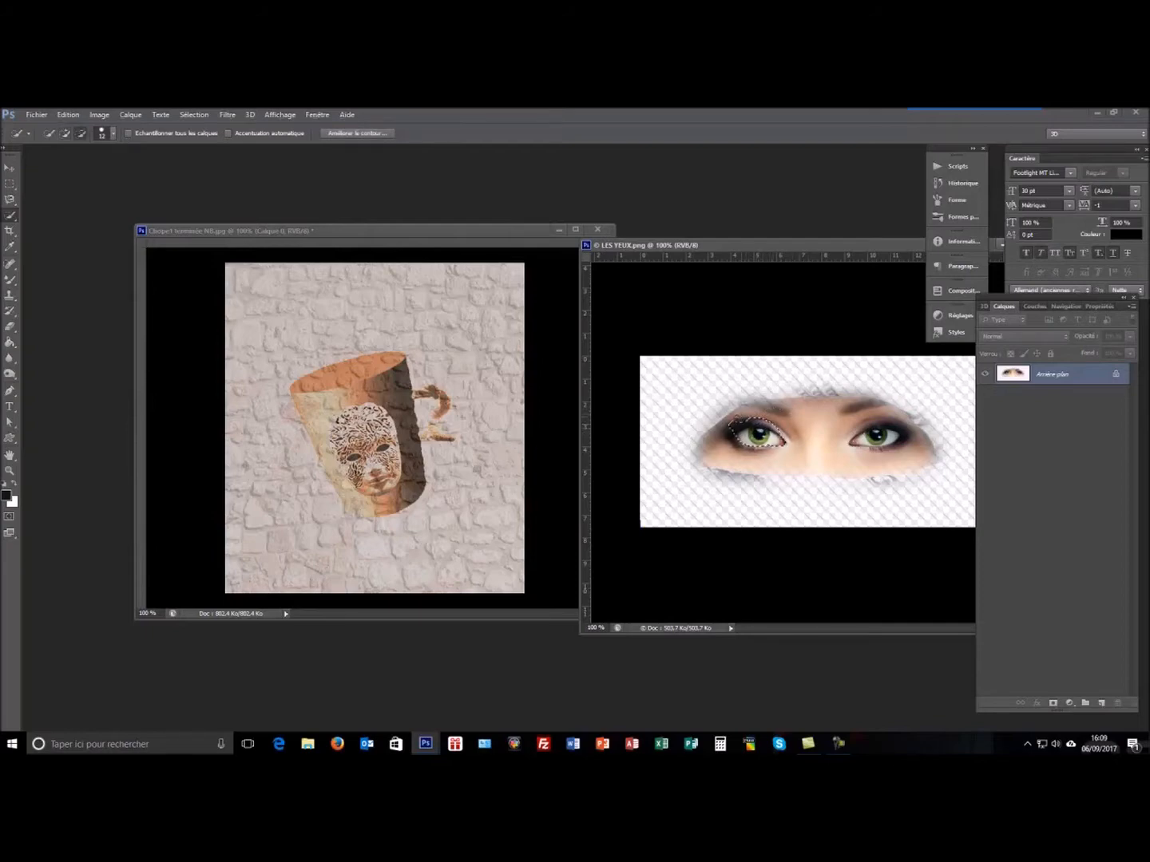
alt+click(741, 425)
key(alt)
key(alt)
drag(750, 435, 359, 463)
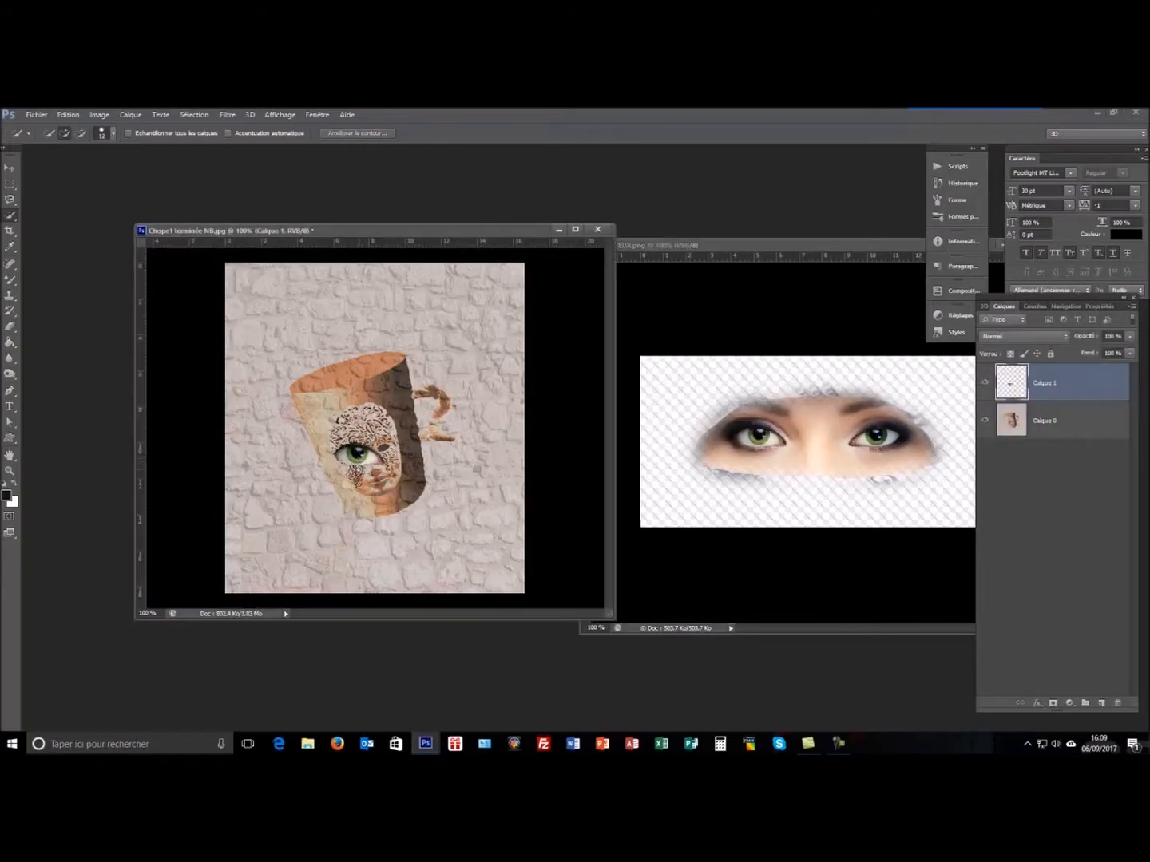
Step: Scale the copied eye to about 53%, rotate it about -19°, and fit it into the mask's left eye hole
key(ctrl+t)
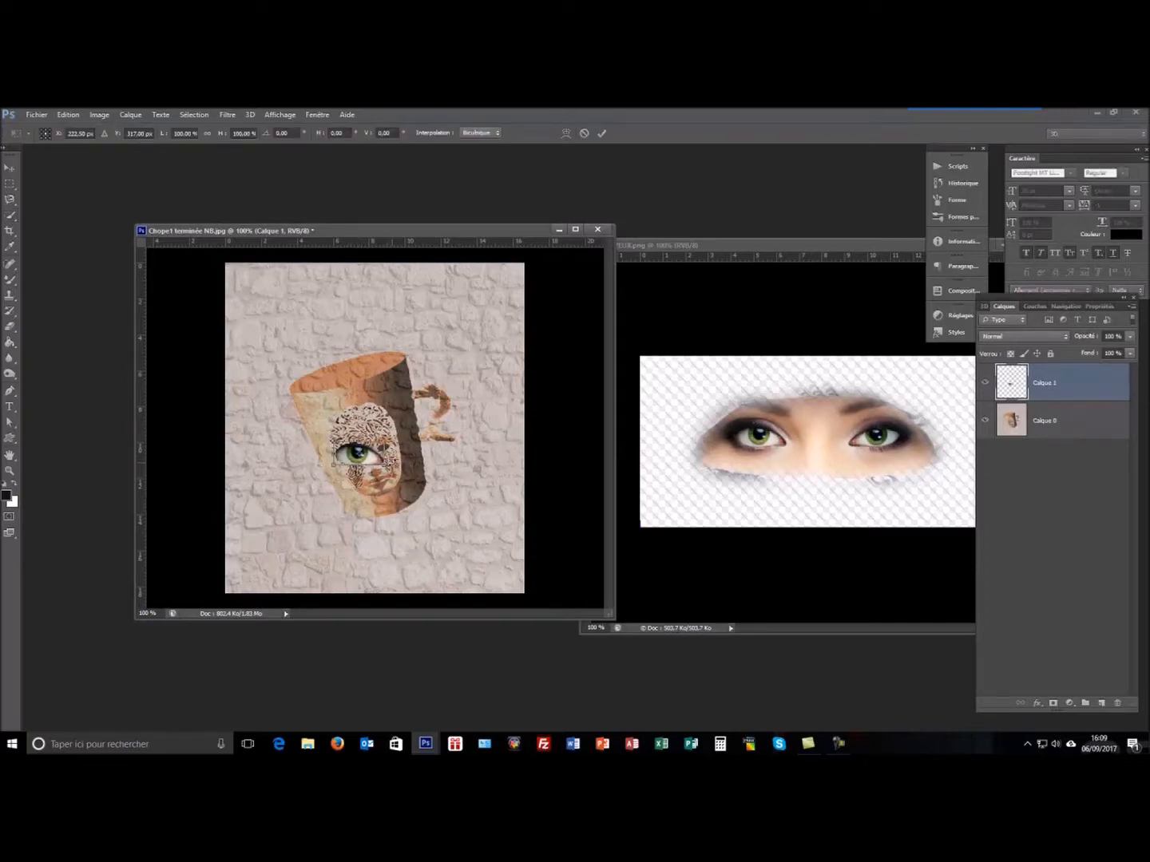
drag(402, 452, 355, 454)
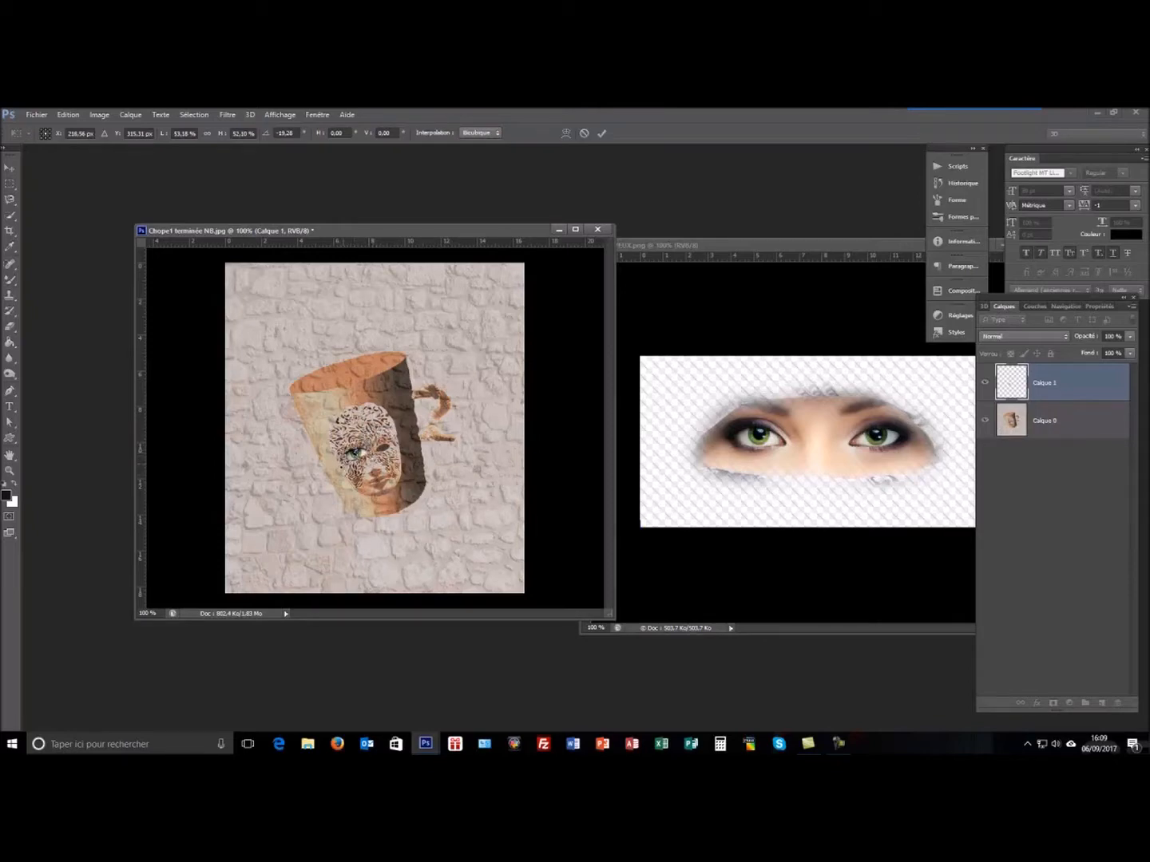
mouse_move(344, 464)
mouse_down()
mouse_move(360, 449)
mouse_move(361, 459)
mouse_up()
drag(372, 443, 372, 437)
drag(372, 438, 378, 432)
click(602, 133)
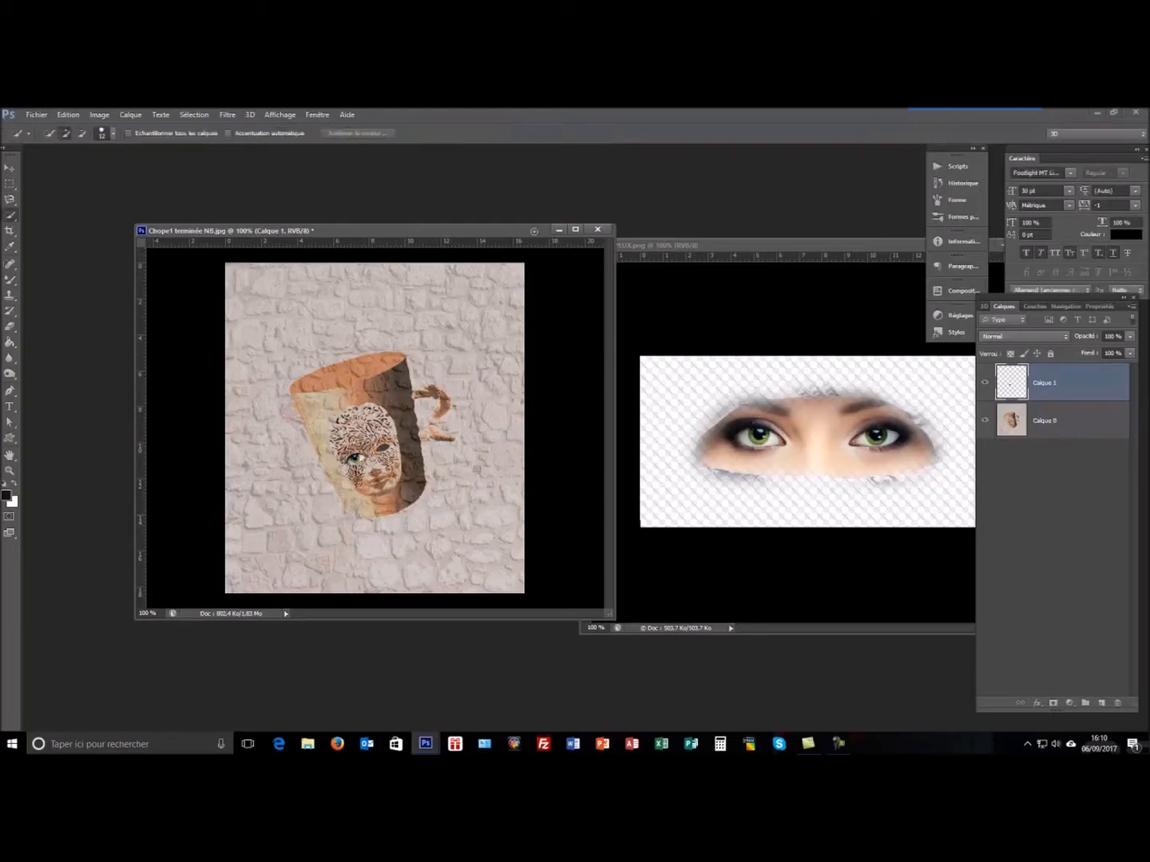
Step: Select the right eye in LES YEUX.png with the Quick Selection tool and copy it onto the mask in the mug image
click(873, 465)
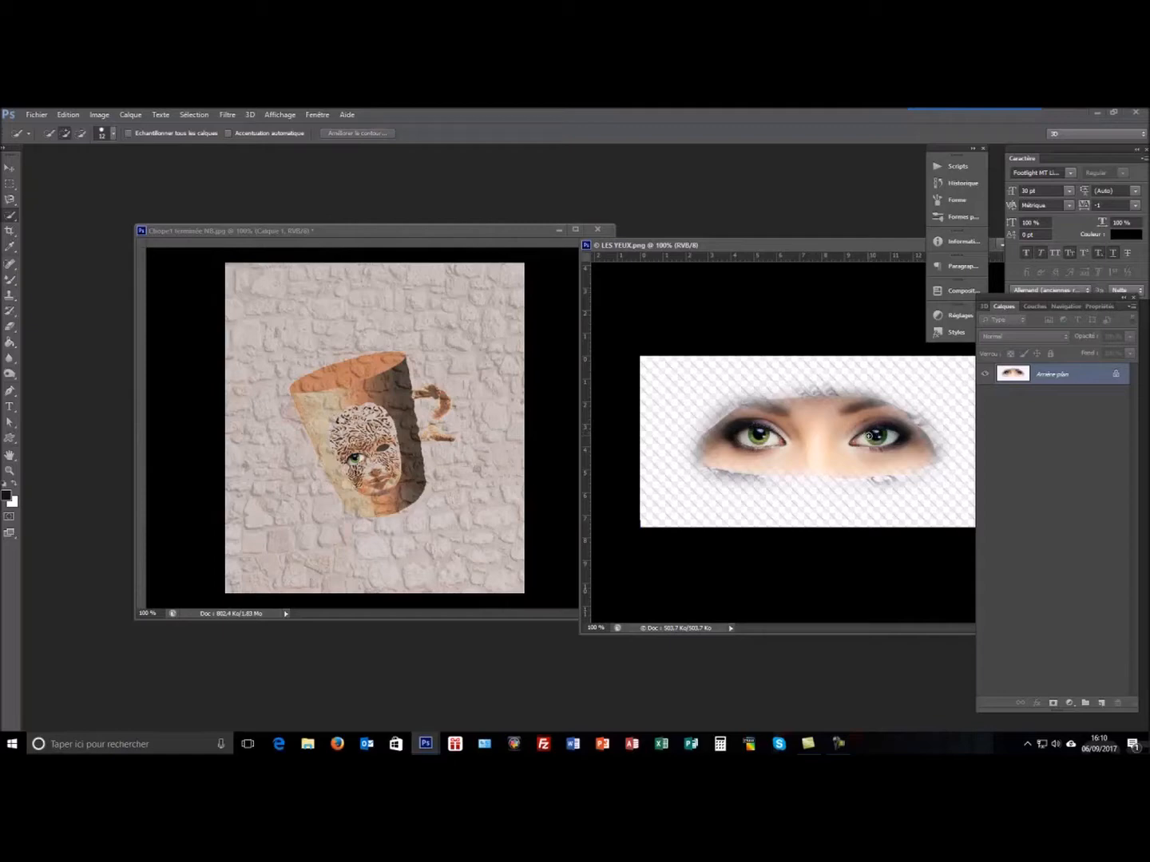
mouse_move(855, 441)
mouse_down()
mouse_move(887, 446)
mouse_move(895, 431)
mouse_move(894, 445)
mouse_move(870, 425)
mouse_move(901, 426)
mouse_move(862, 435)
mouse_up()
key(alt)
drag(878, 438, 380, 451)
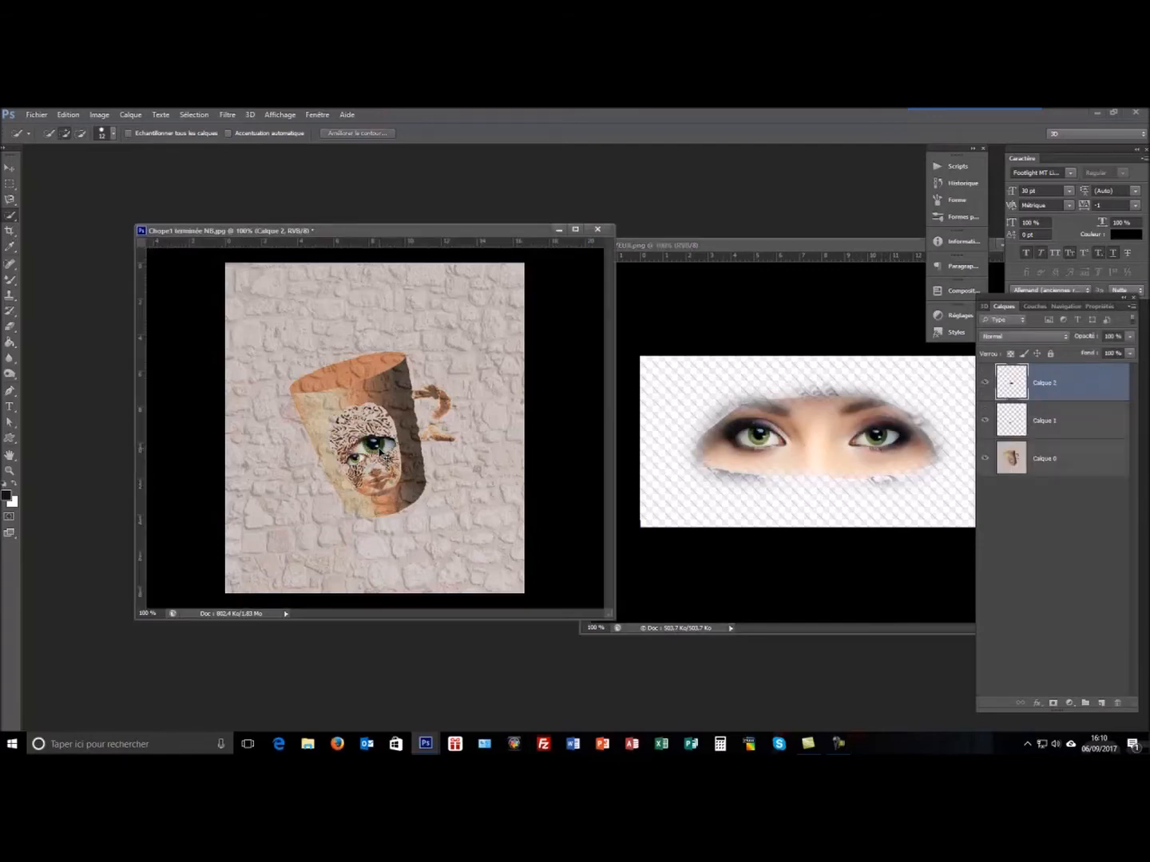
Step: Shrink the copied right eye to about half size, rotate it about -18°, and place it over the mask's right eye hole
key(ctrl+t)
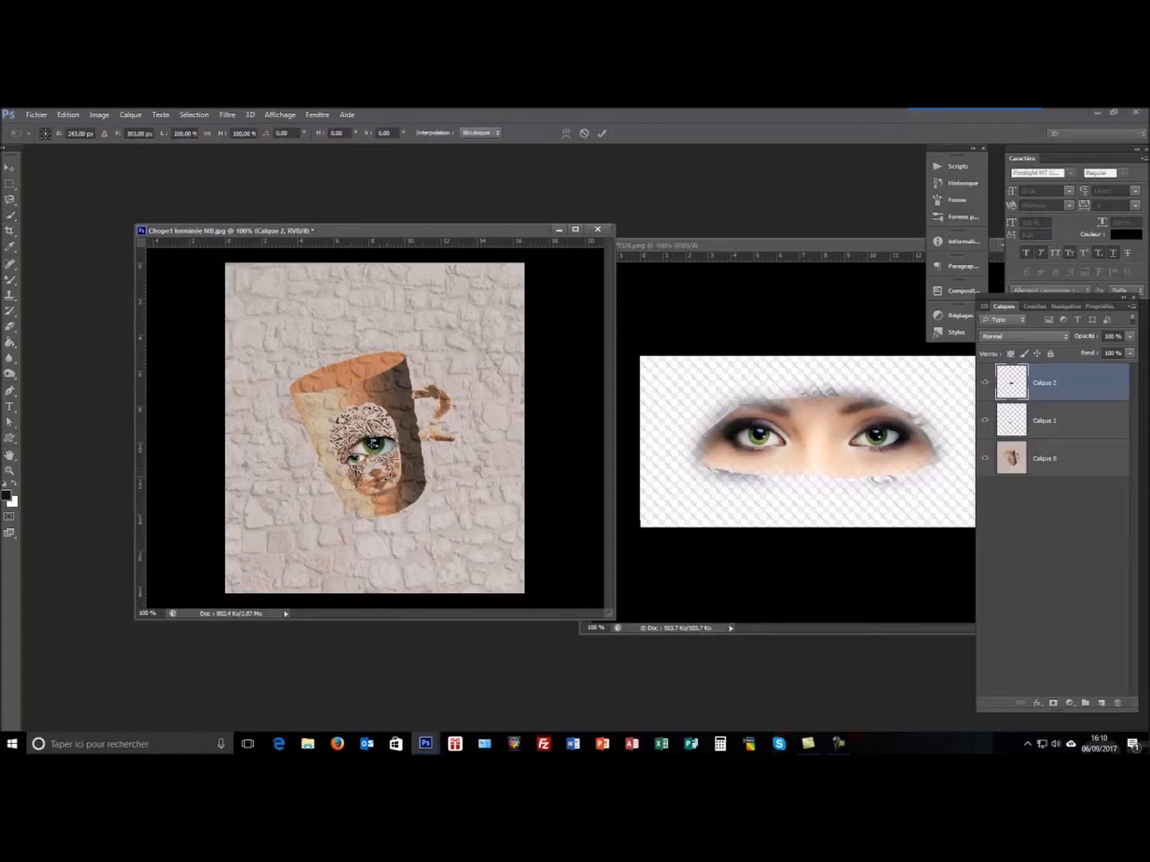
drag(404, 431, 404, 411)
drag(345, 448, 381, 444)
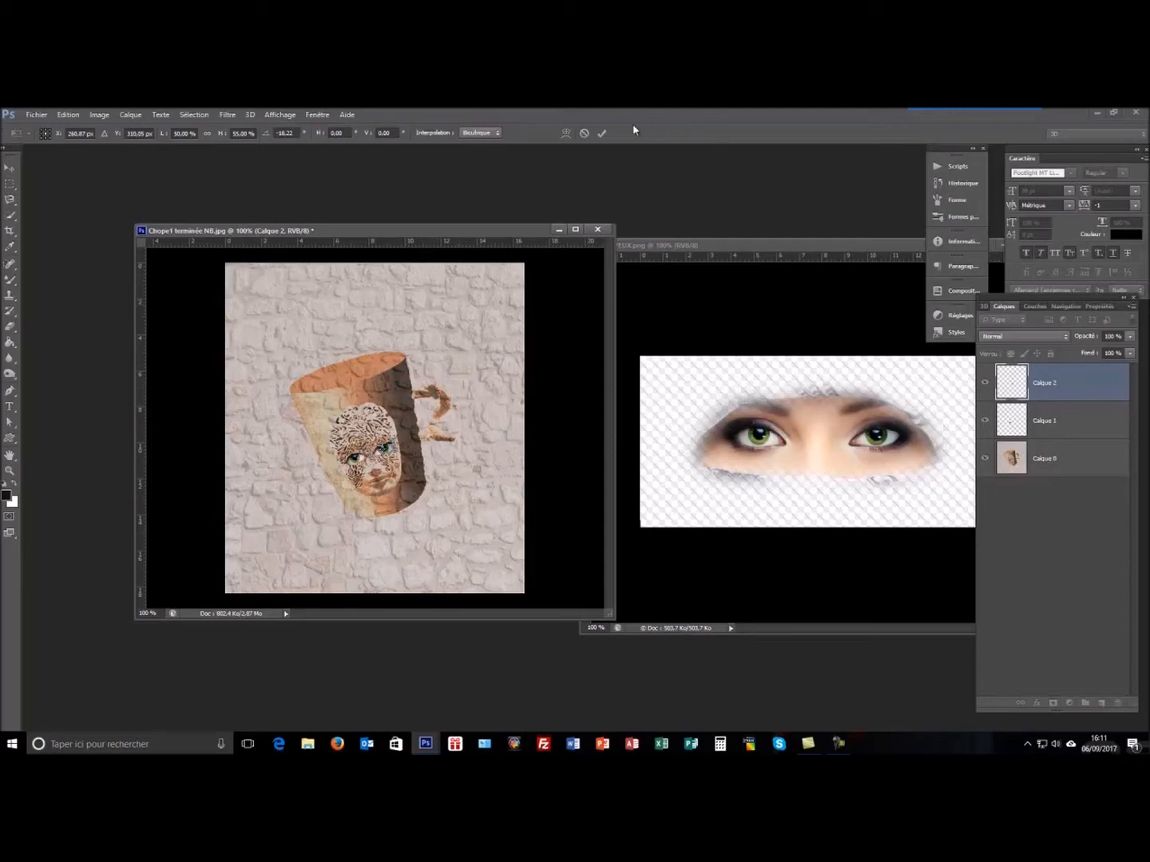
click(603, 135)
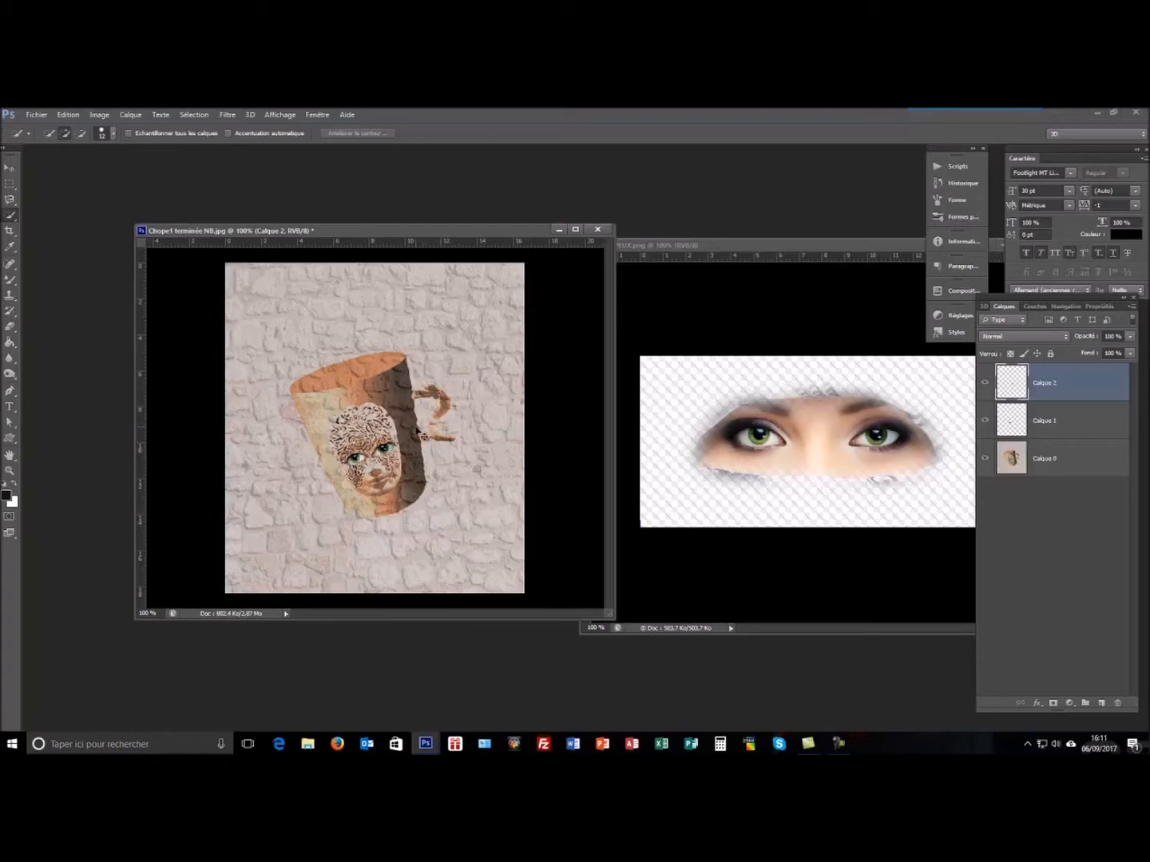
Step: Narrow the right eye on Calque 2 slightly and reposition it within the mask's right eye hole
key(ctrl+t)
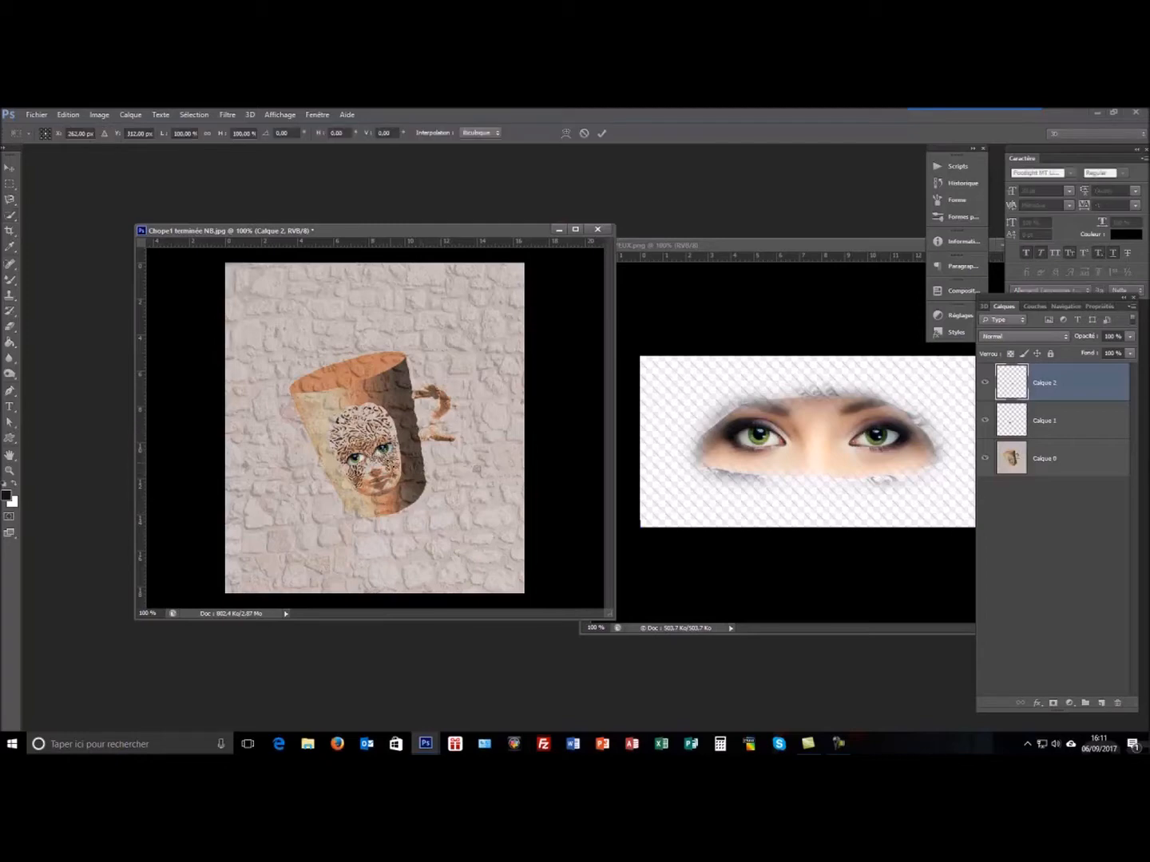
drag(390, 444, 384, 437)
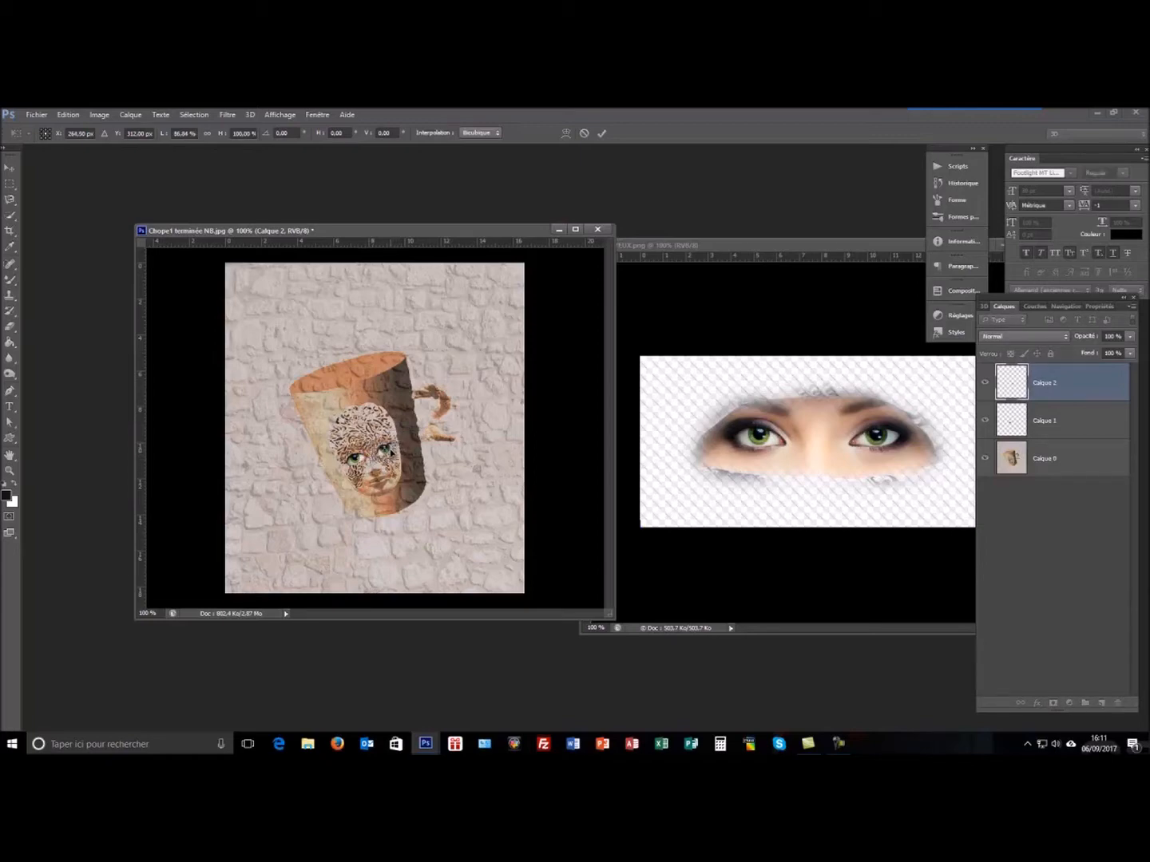
drag(389, 452, 387, 454)
drag(389, 453, 378, 447)
drag(380, 449, 391, 442)
click(601, 132)
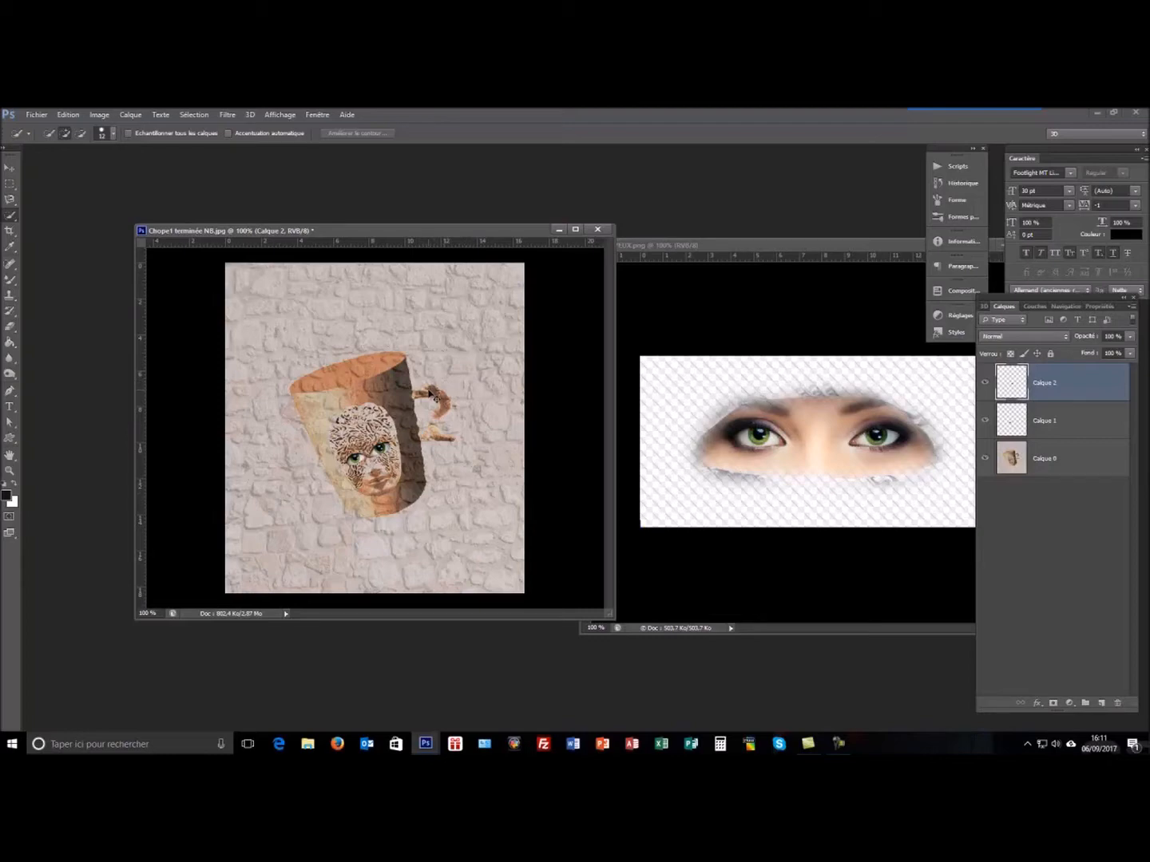
Step: Flatten the right eye on Calque 2 with Free Transform and refine its size and position in the eye hole
key(ctrl+t)
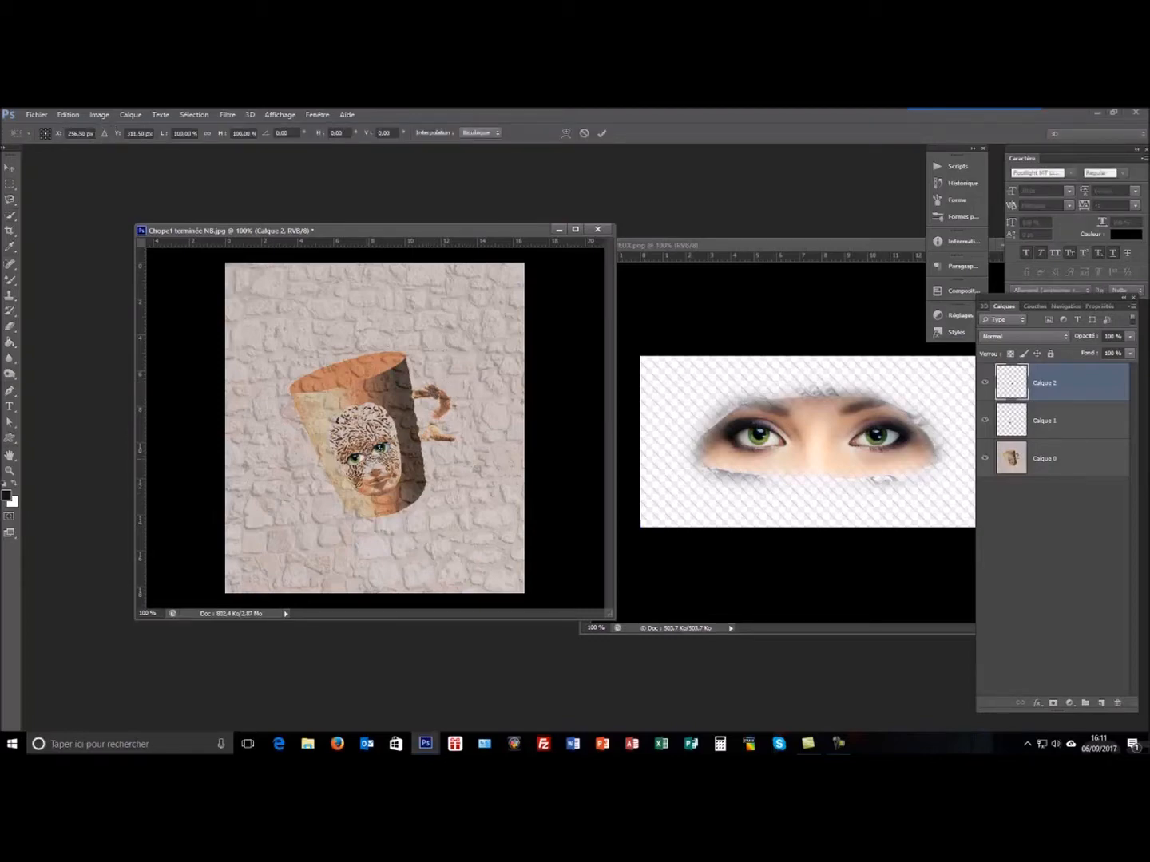
drag(367, 458, 386, 452)
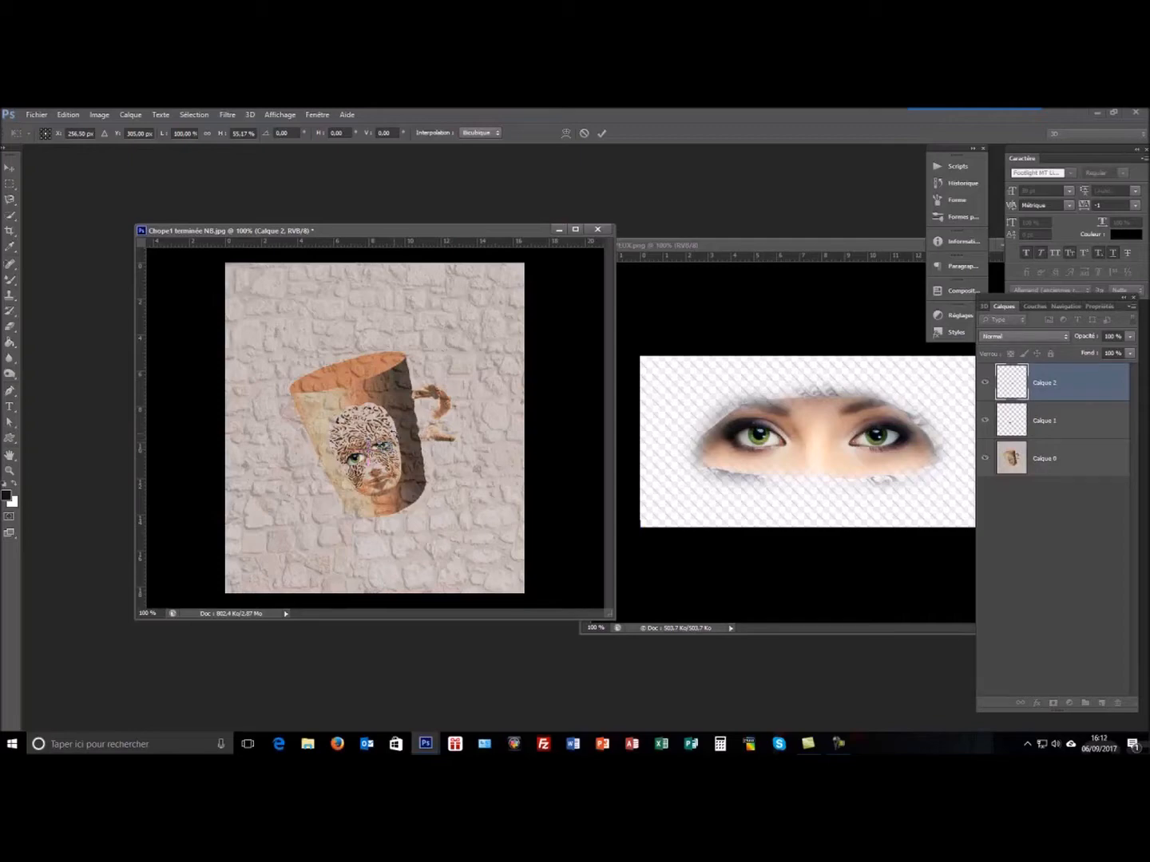
drag(399, 425, 401, 420)
drag(377, 438, 372, 438)
drag(388, 451, 390, 449)
drag(384, 447, 384, 450)
key(Return)
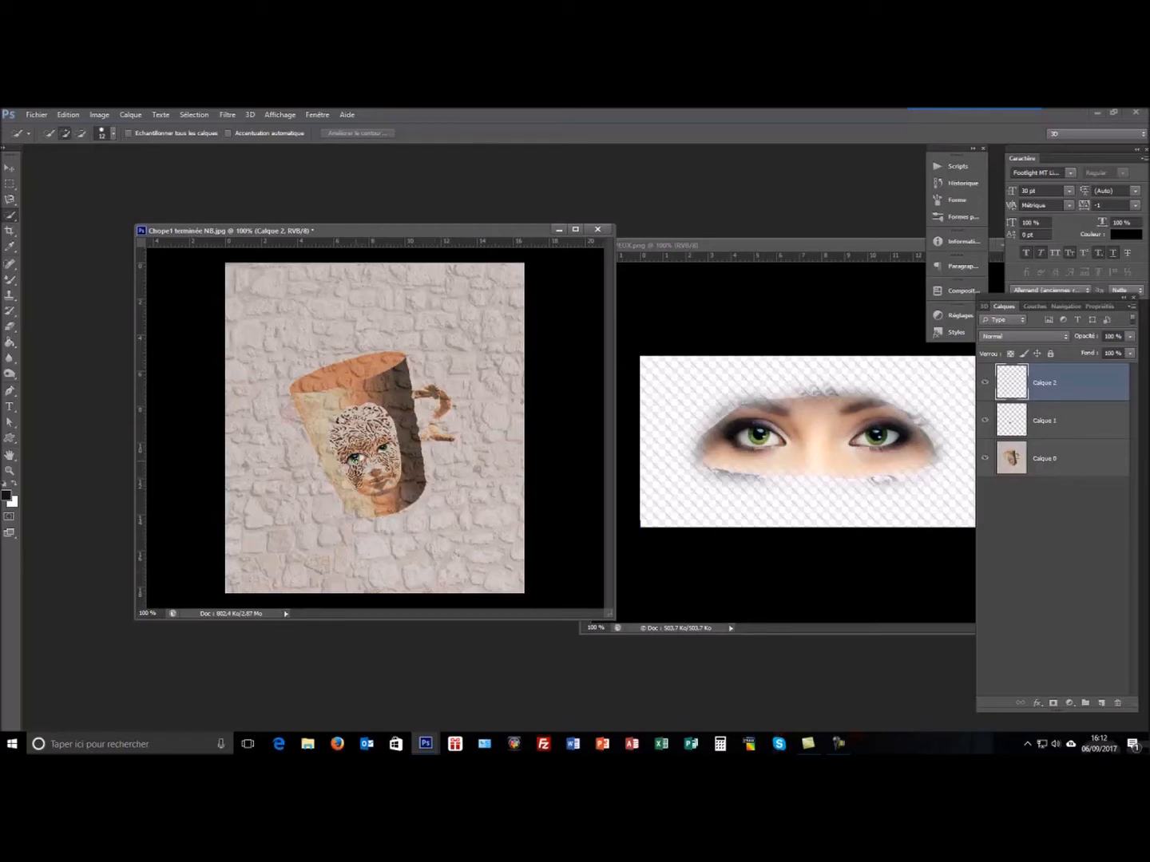
Step: Transform the left eye on Calque 1 to about 92% width and 72% height, aligning it with the mask's left eye hole
click(1010, 427)
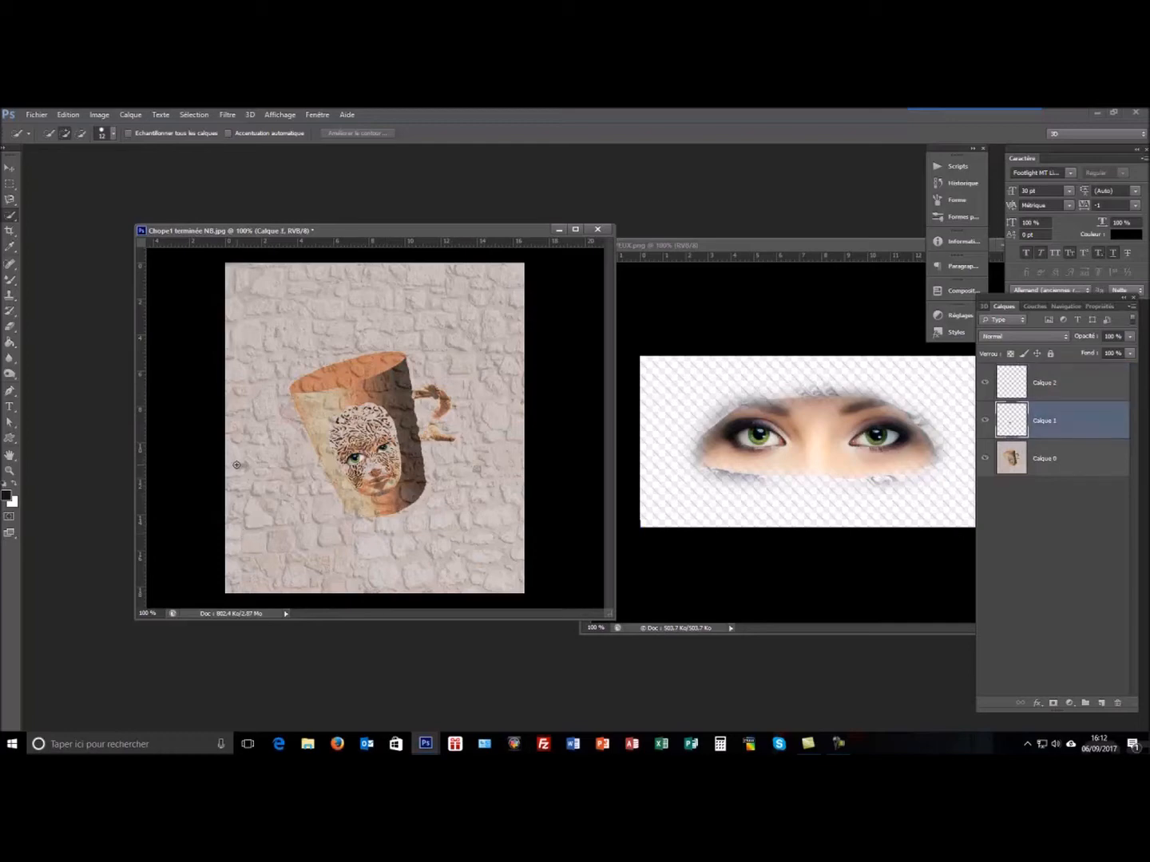
key(ctrl+t)
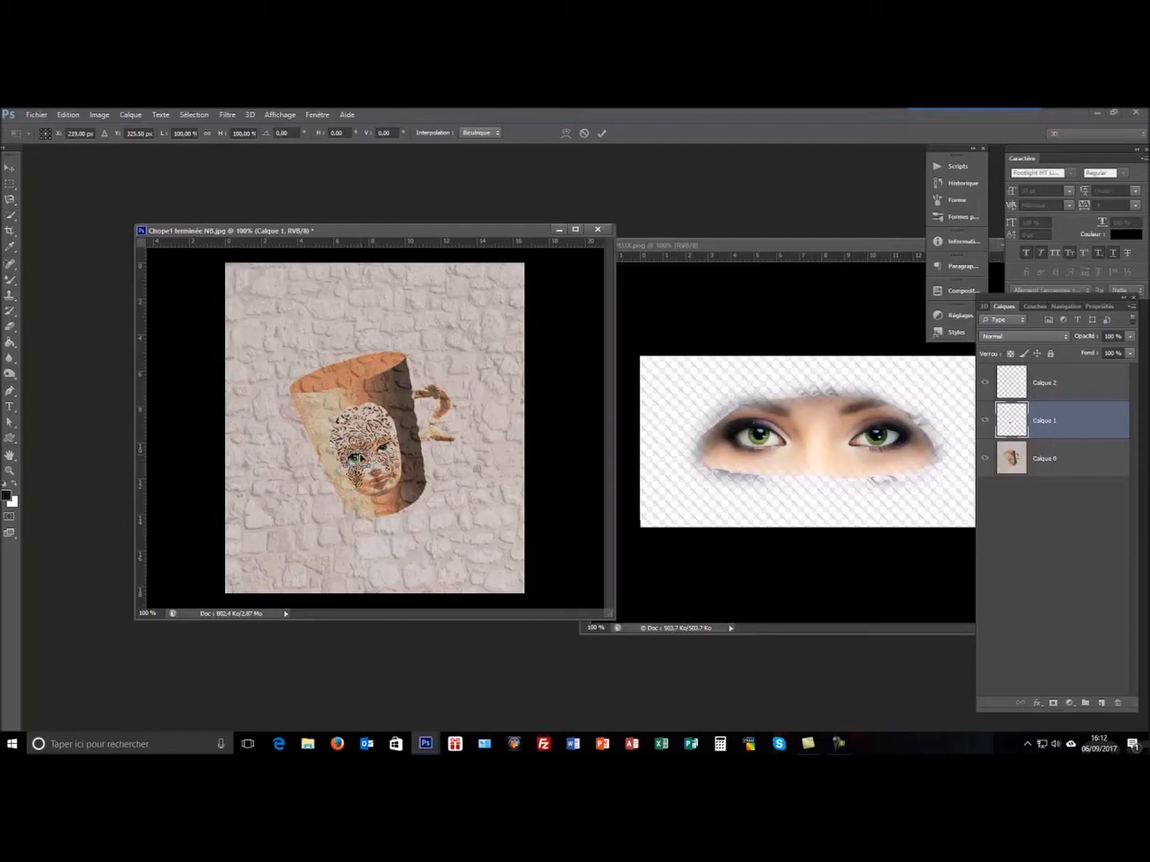
drag(376, 446, 356, 461)
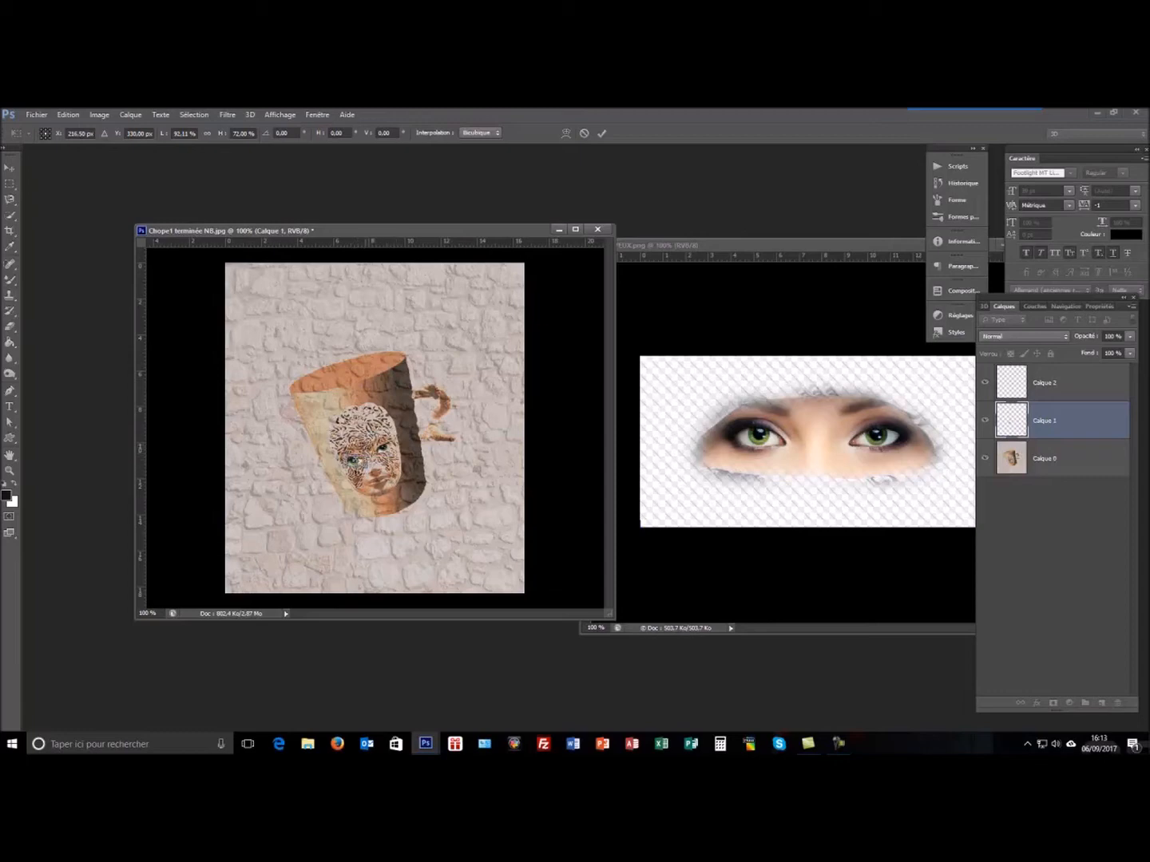
drag(348, 463, 374, 428)
key(Return)
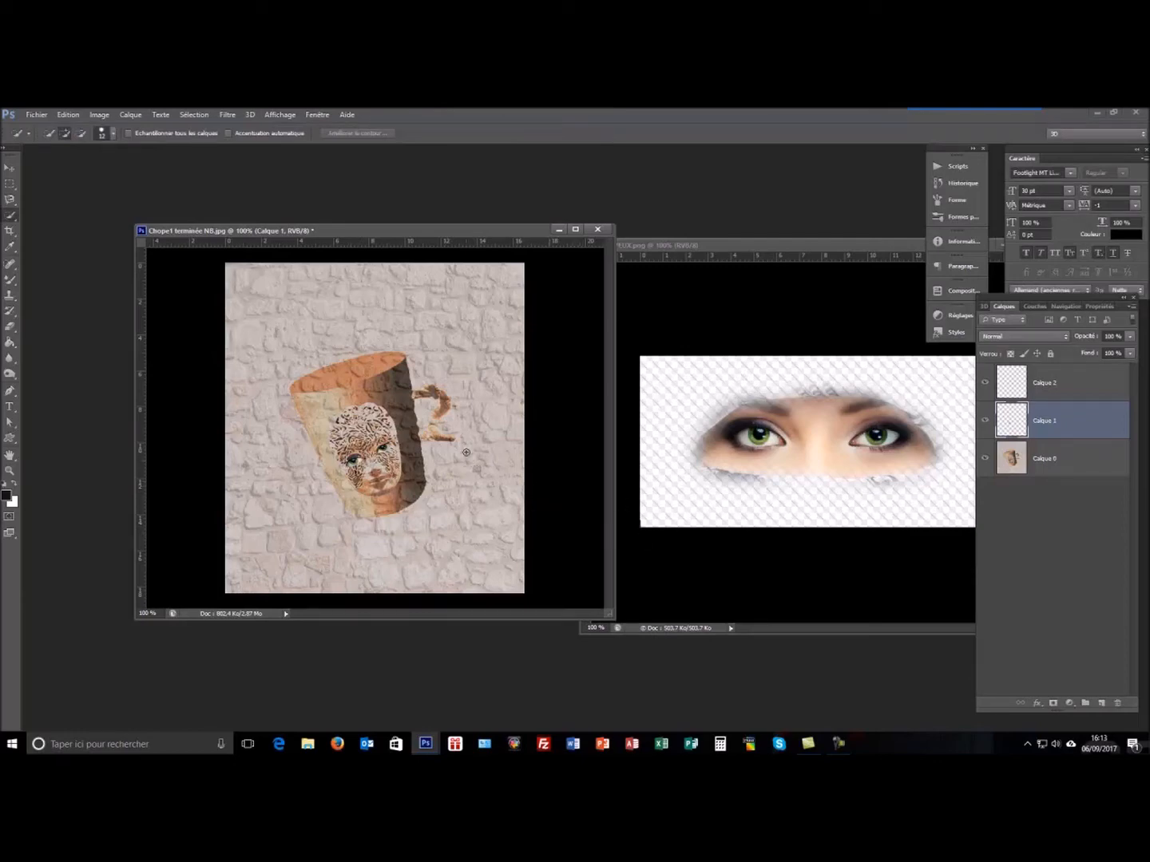
drag(355, 461, 355, 461)
Step: Add the custom signature shape at 100 × 100 px near the lower-left corner of the mug image
click(10, 440)
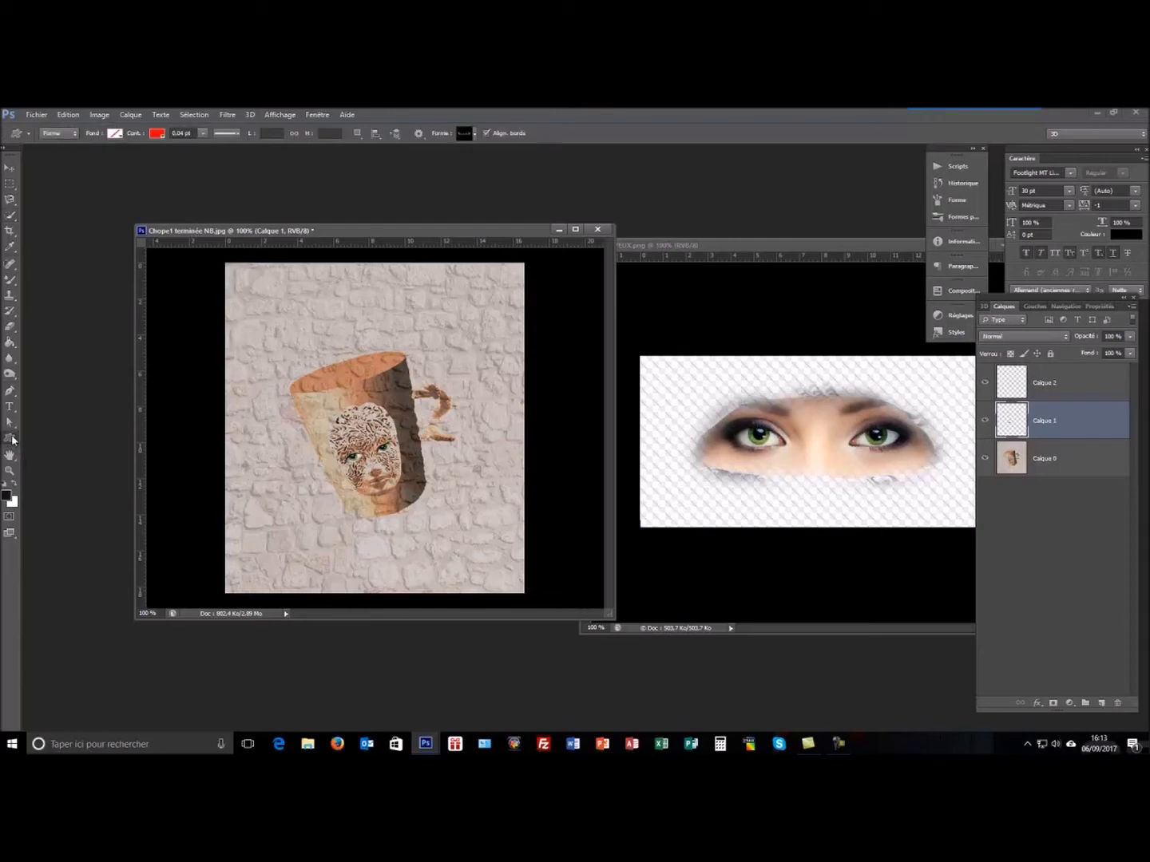
click(475, 135)
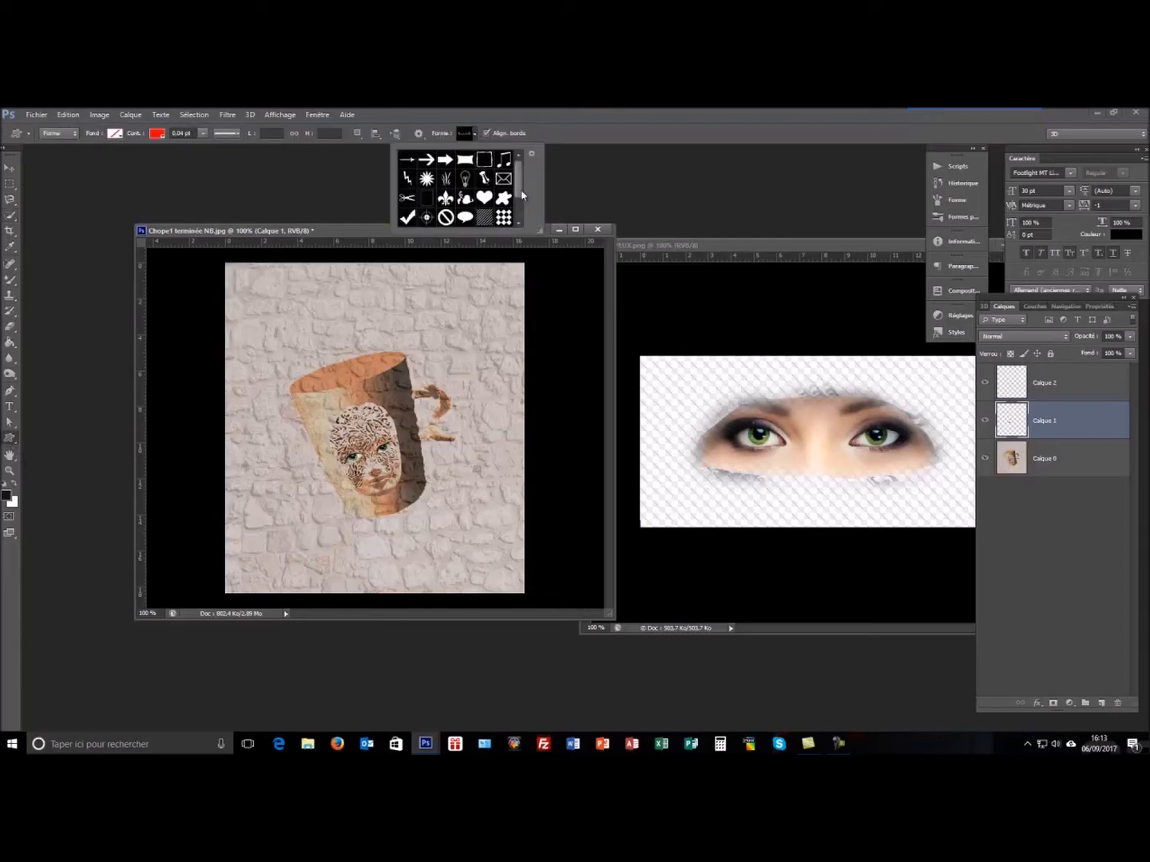
scroll(521, 182, down, 2)
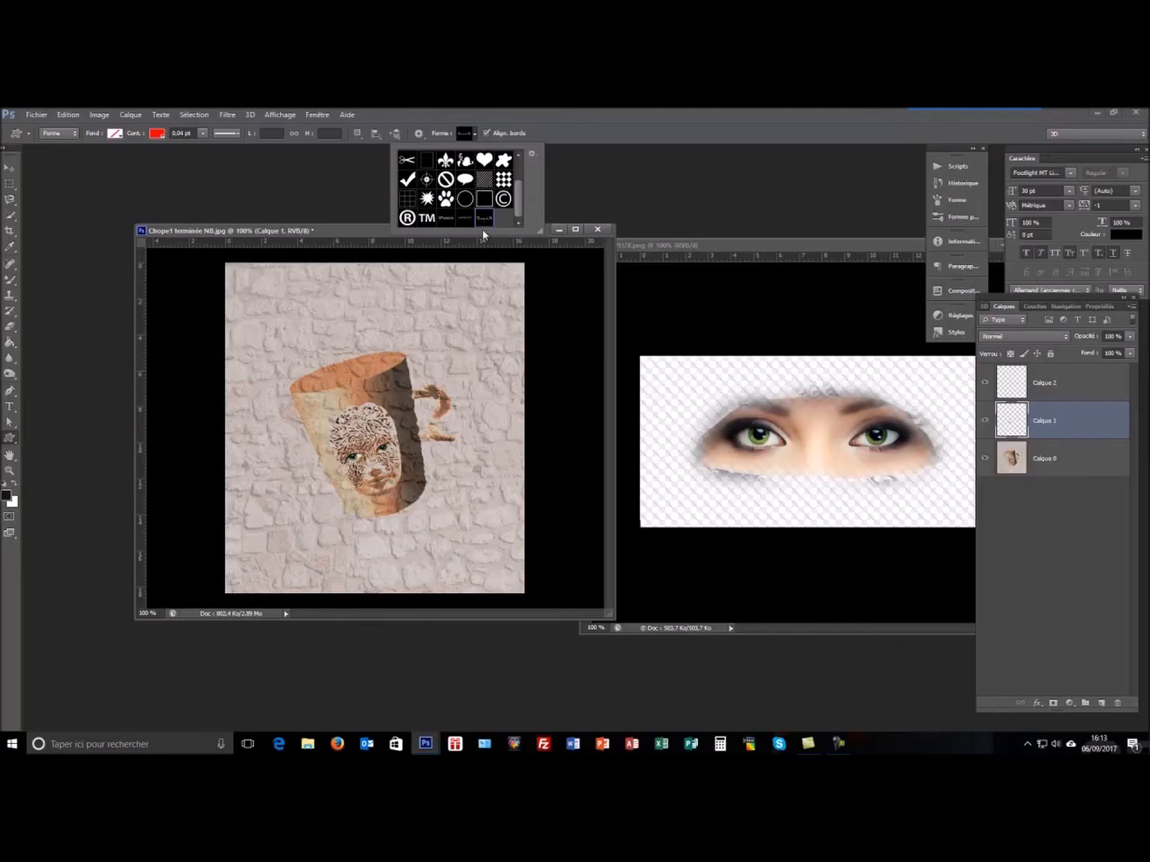
click(274, 571)
click(274, 571)
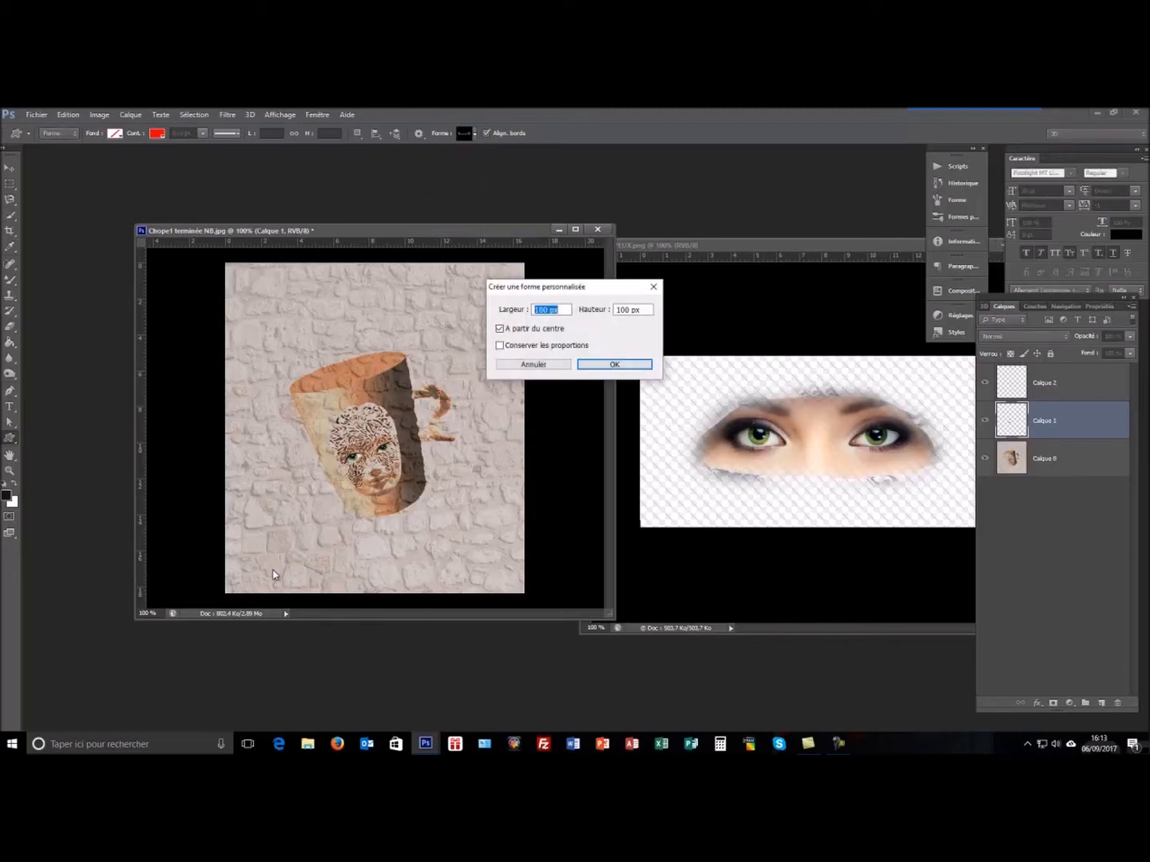
click(614, 364)
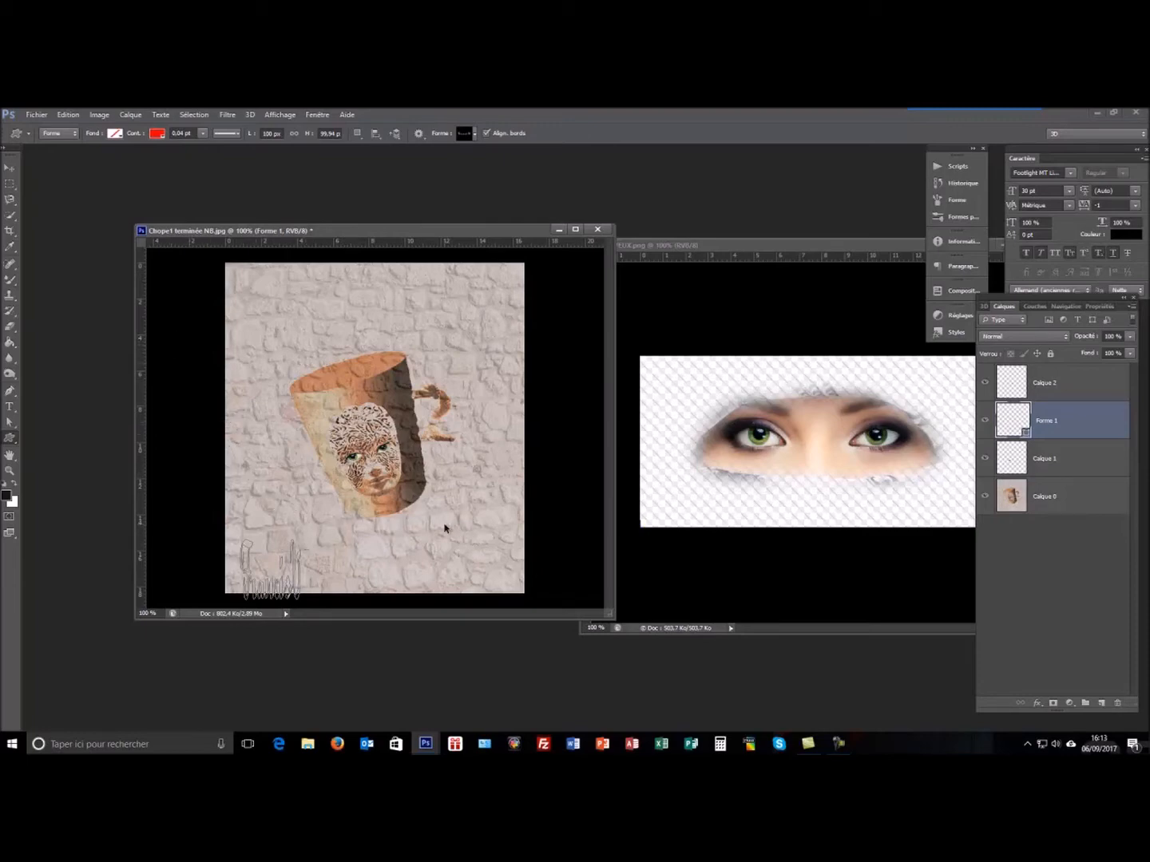
Step: Resize the signature shape to about 133 × 39 px, keeping it inside the image's lower-left corner
key(ctrl+t)
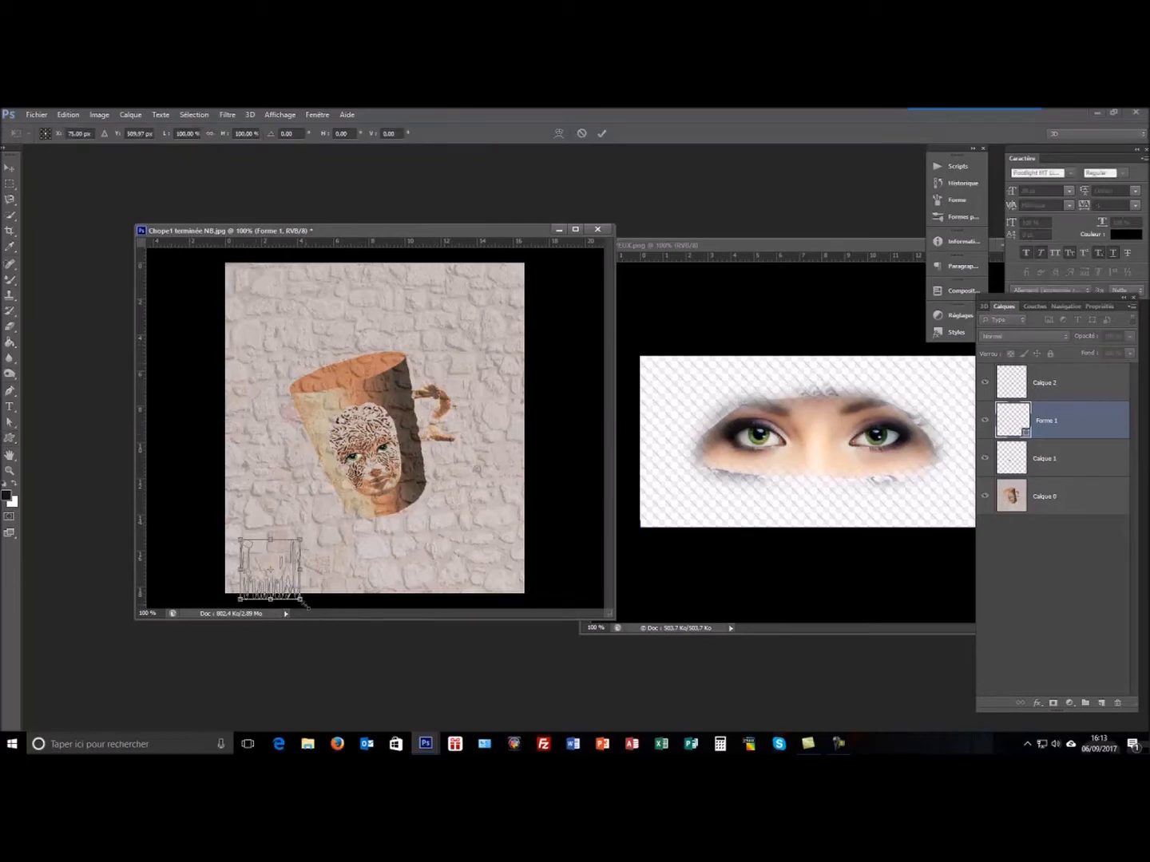
drag(300, 598, 287, 560)
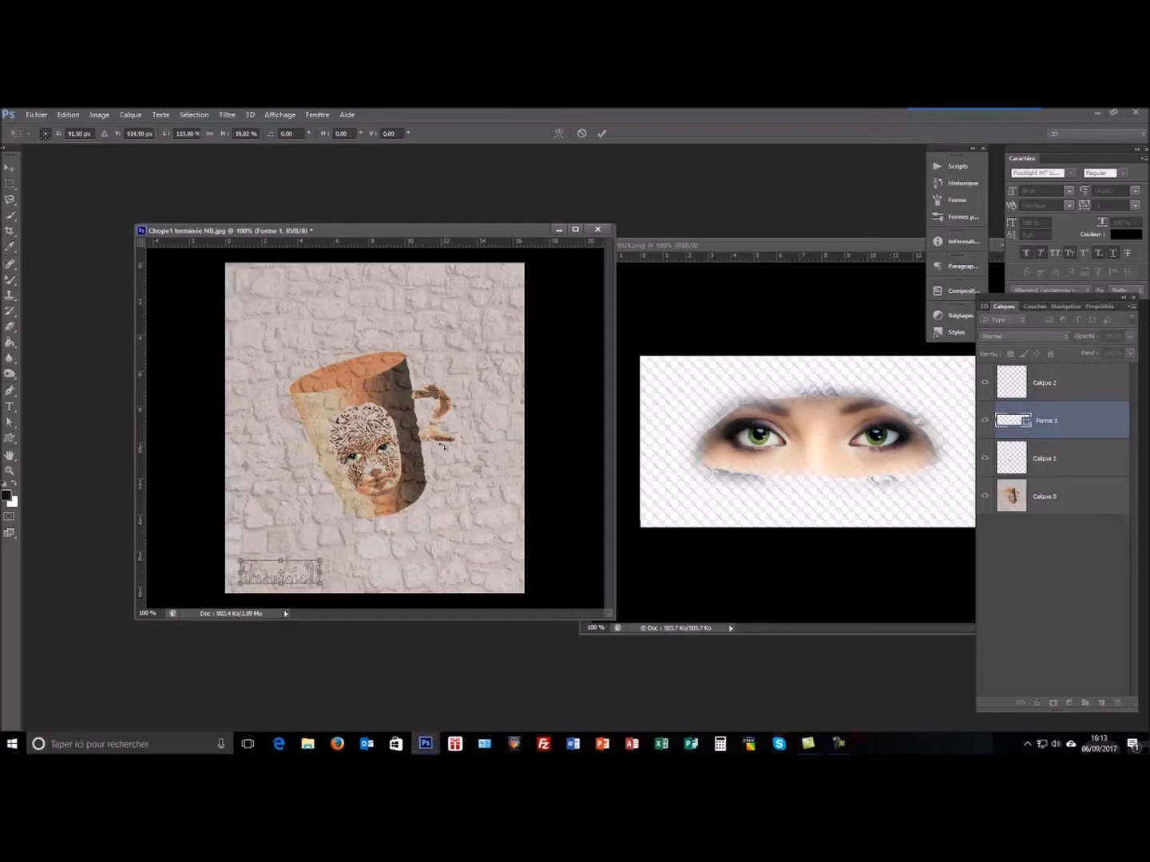
click(600, 133)
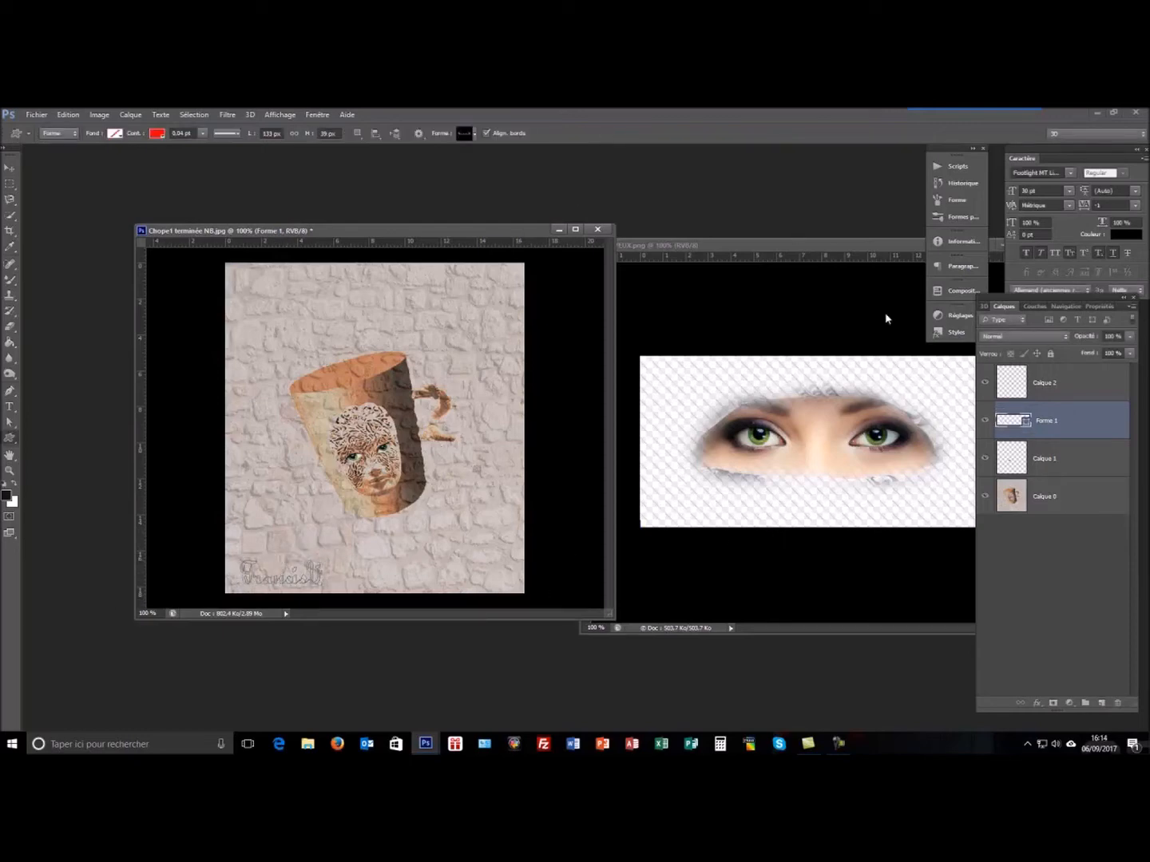
Step: Apply the Biseautage & estampage, Contour and Ombre portée layer styles to the signature layer Forme 1
right_click(1108, 421)
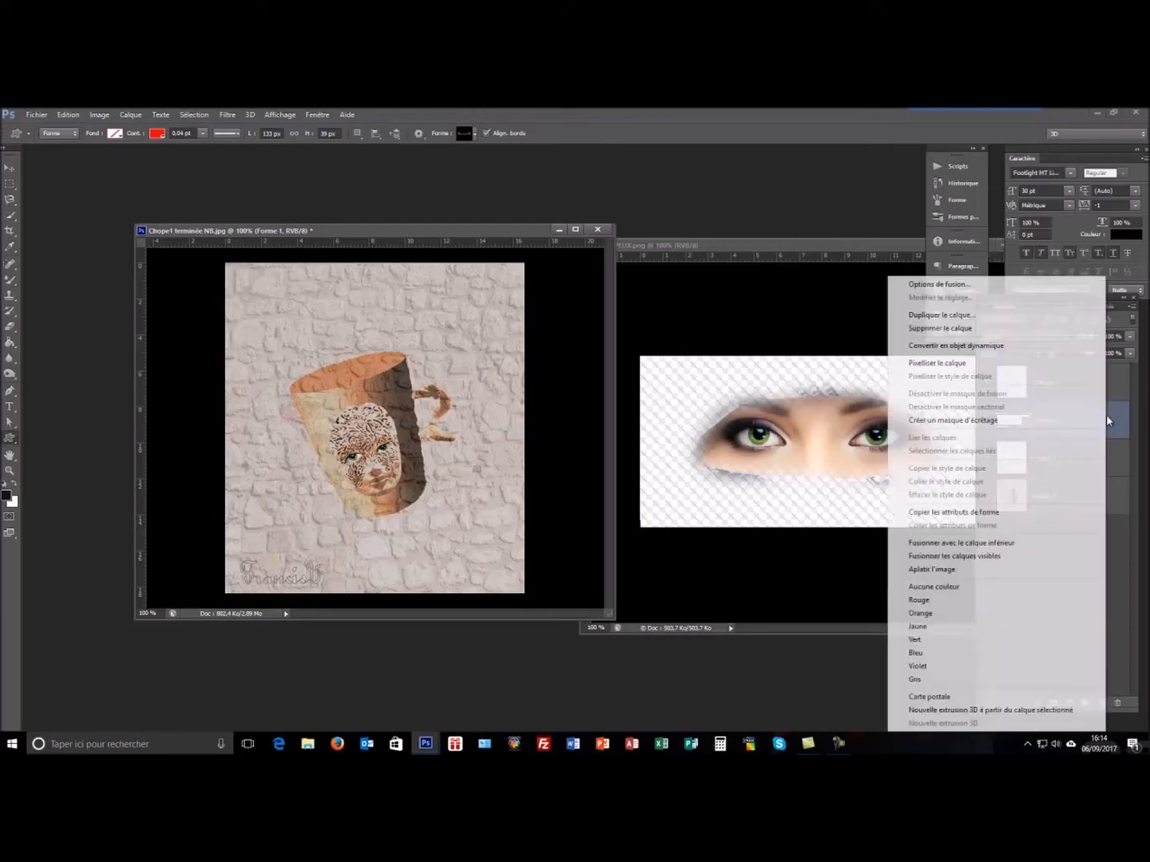
click(1124, 423)
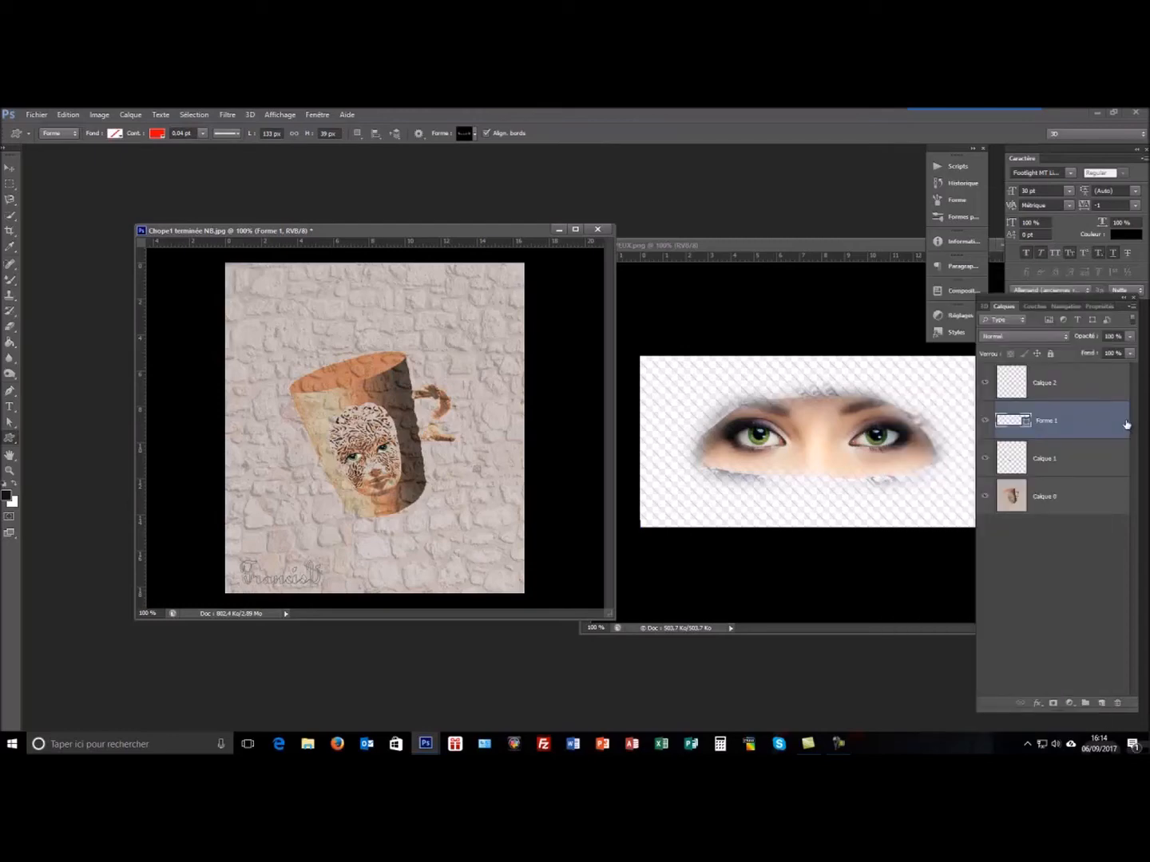
double_click(1085, 427)
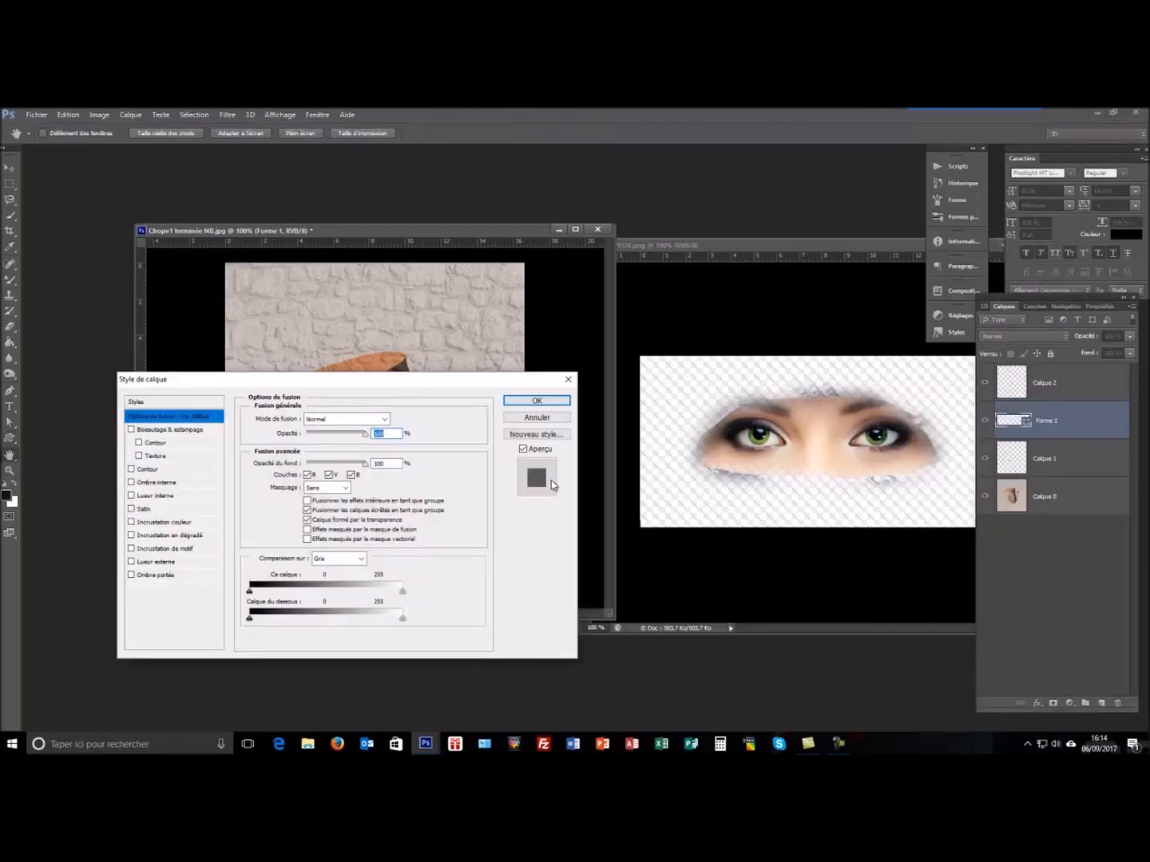
click(132, 430)
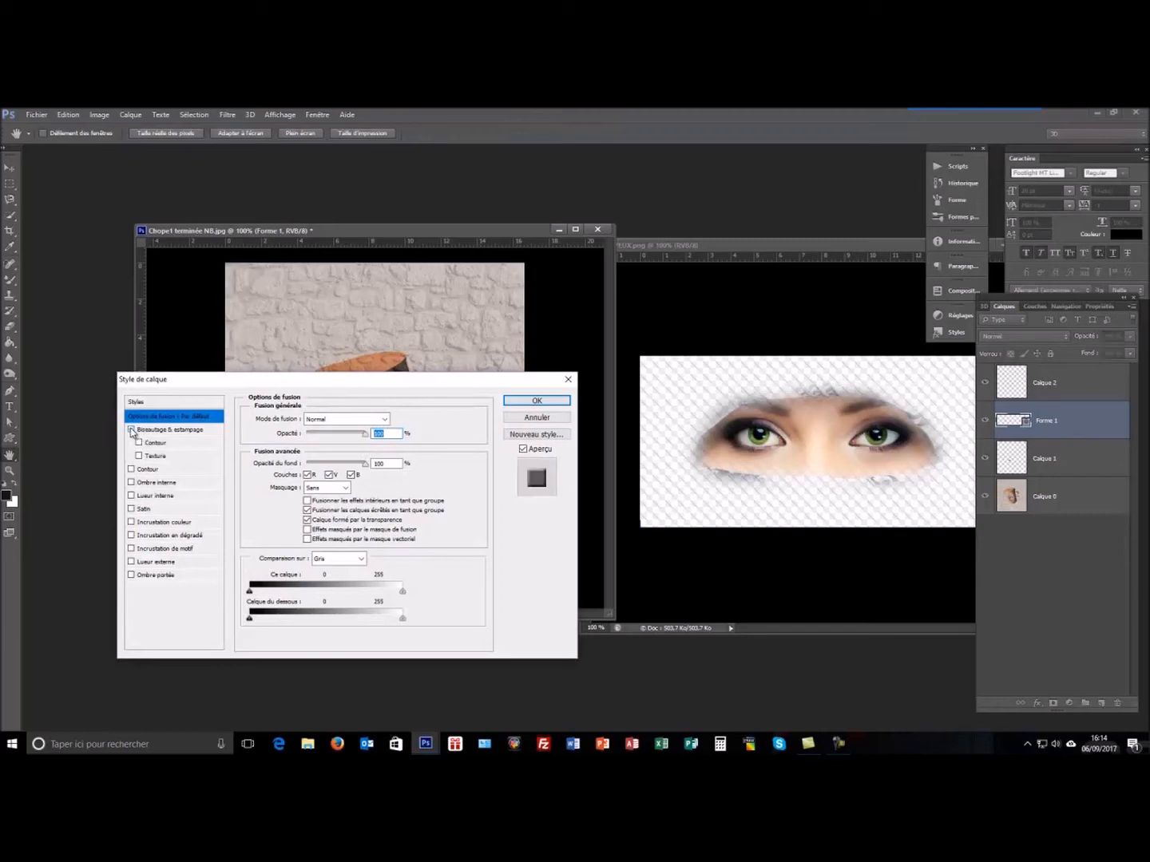
click(132, 469)
click(131, 575)
drag(478, 390, 846, 425)
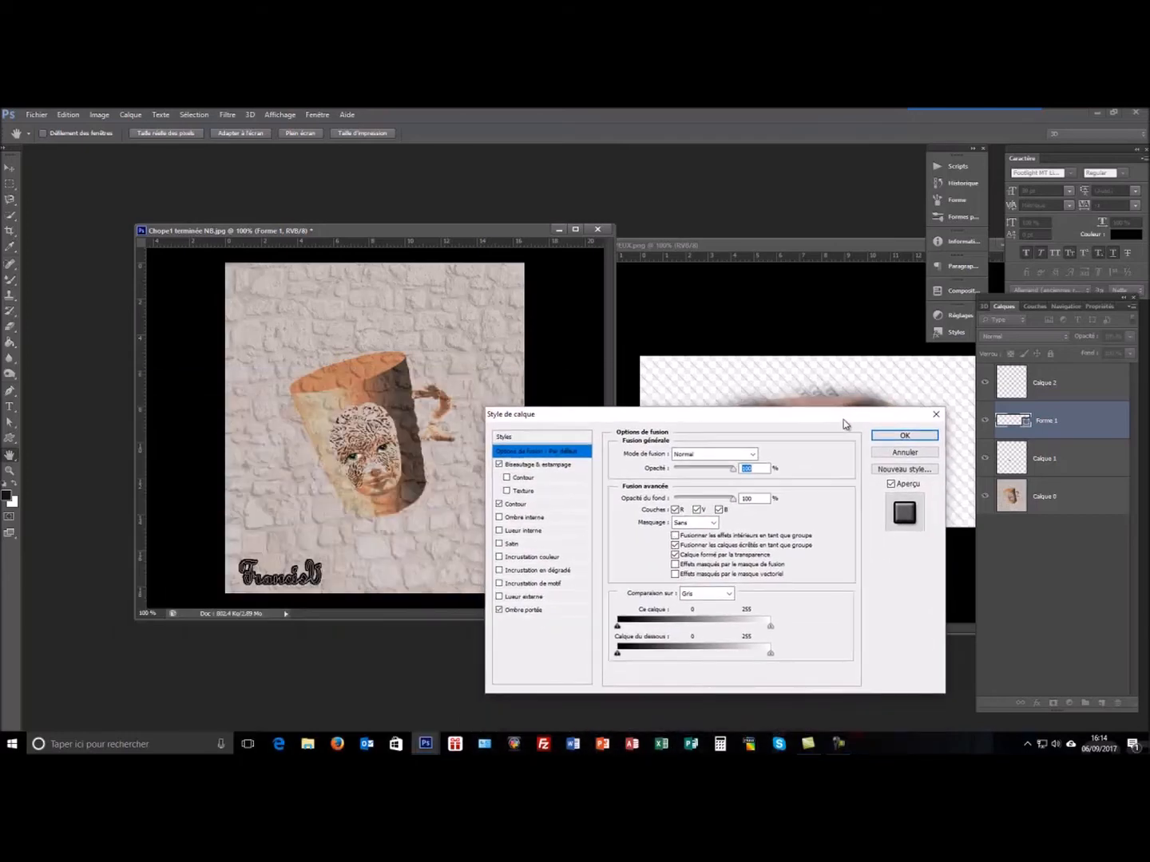
click(918, 436)
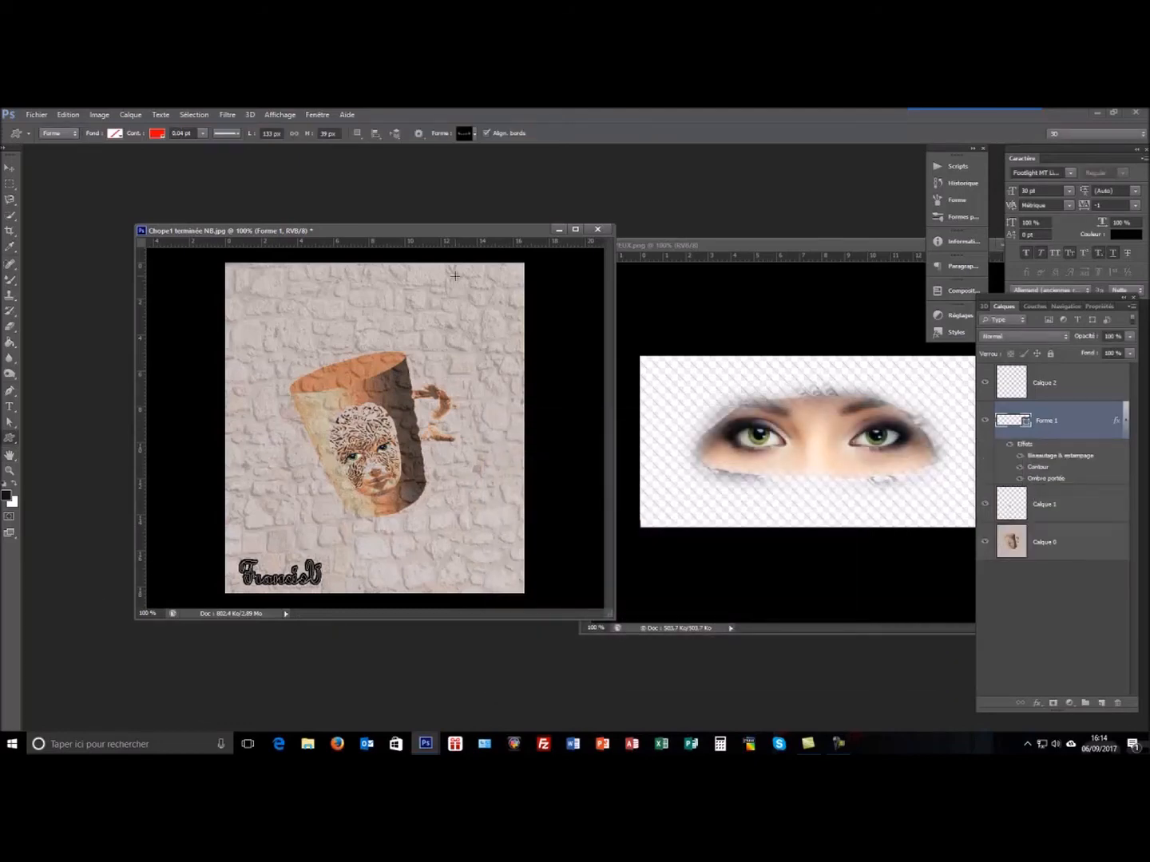
Step: Close LES YEUX.png and move the mug image window to the middle of the workspace
drag(733, 245, 466, 250)
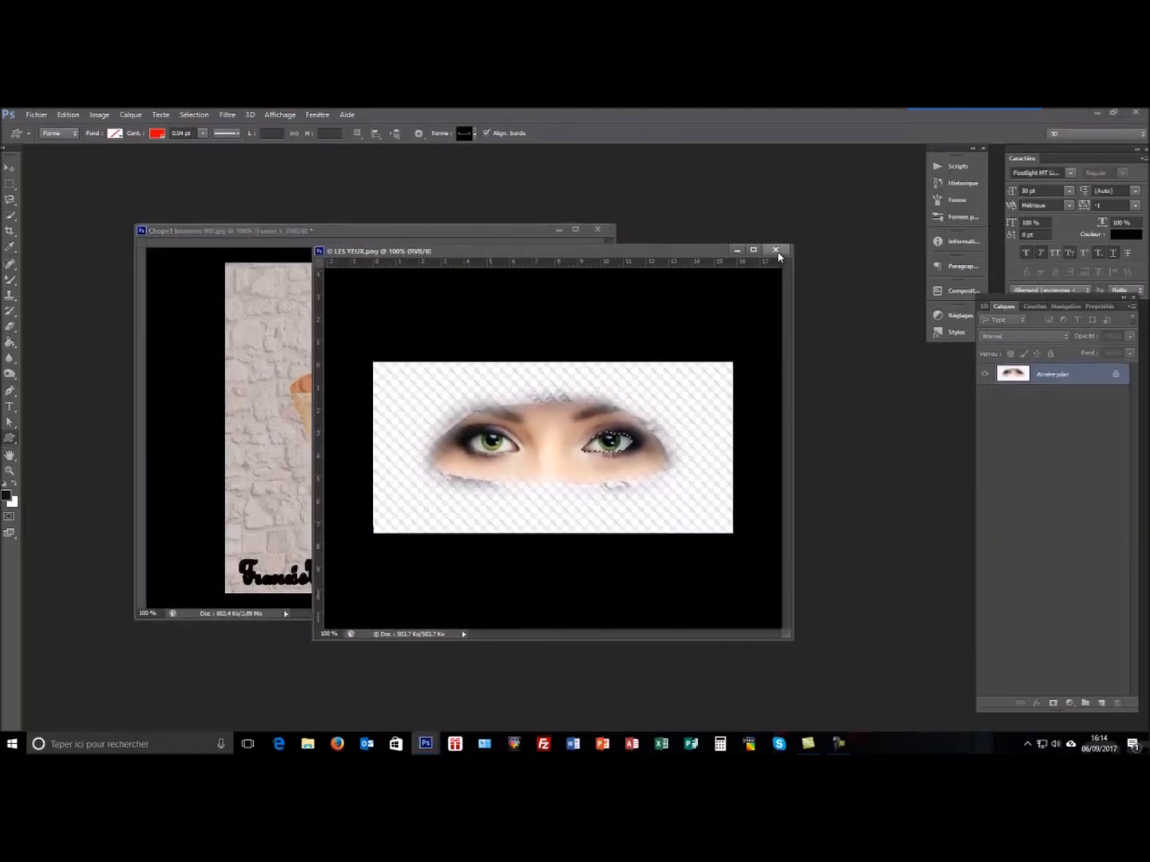
click(775, 248)
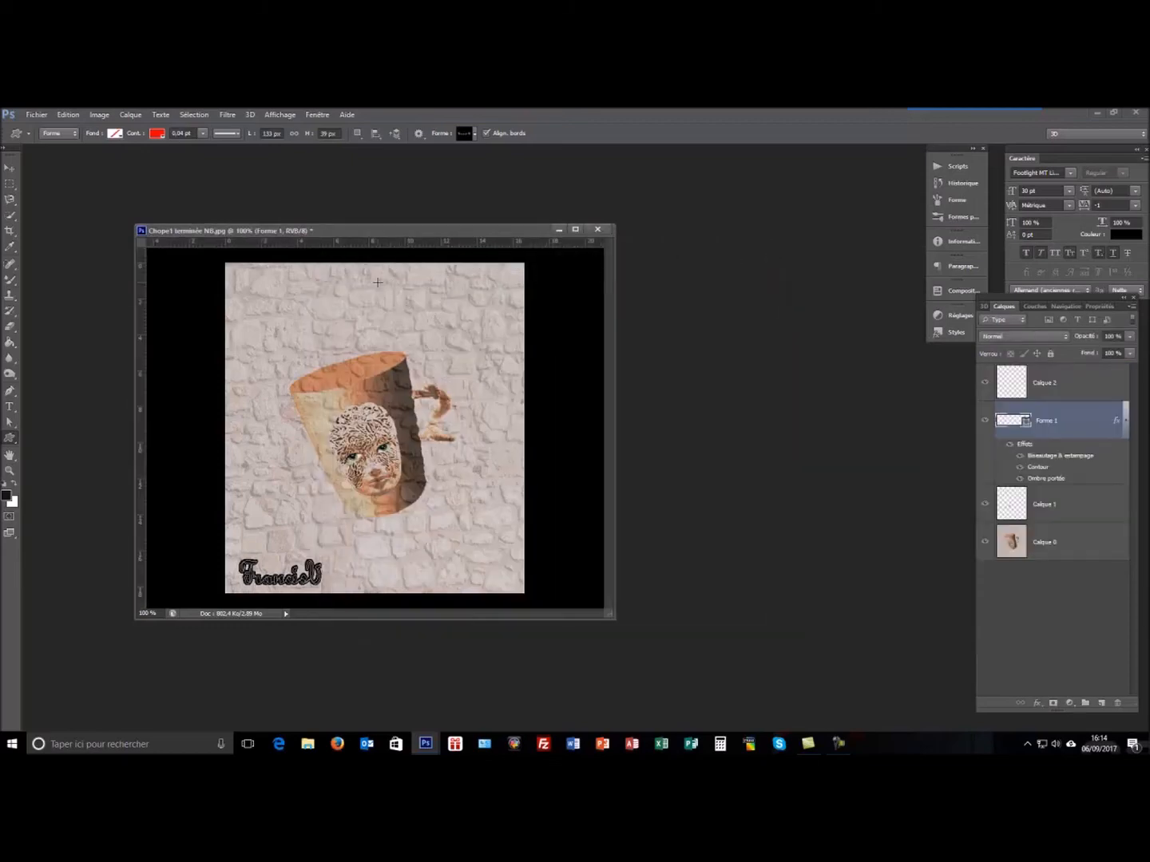
drag(367, 227, 514, 228)
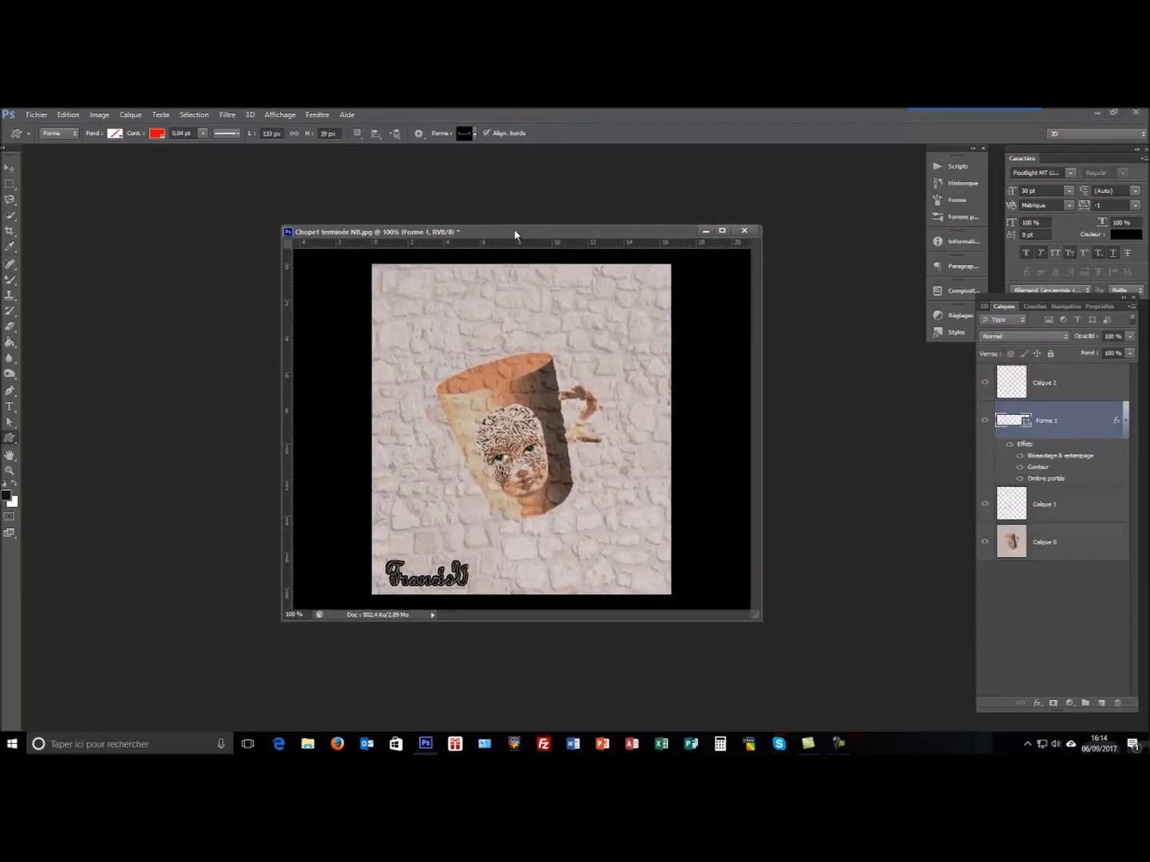